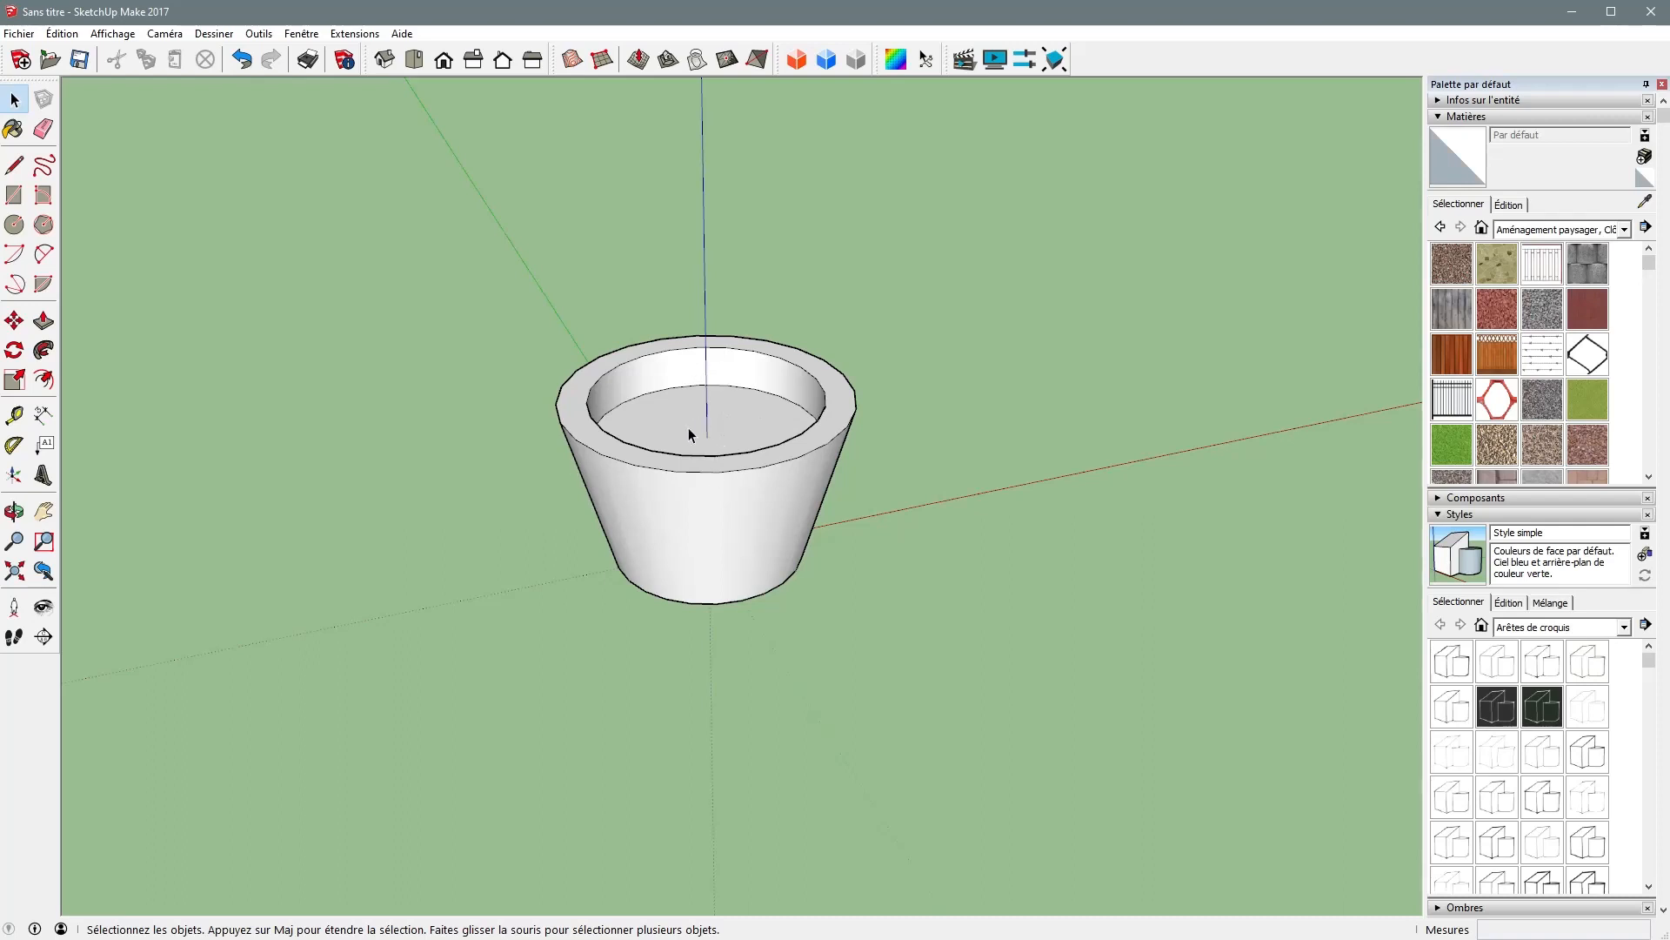
- Draw a circle with a radius of about 0.11 m on the face inside the pot, centred on the blue axis
{"action": "left_click", "coordinate": [14, 224]}
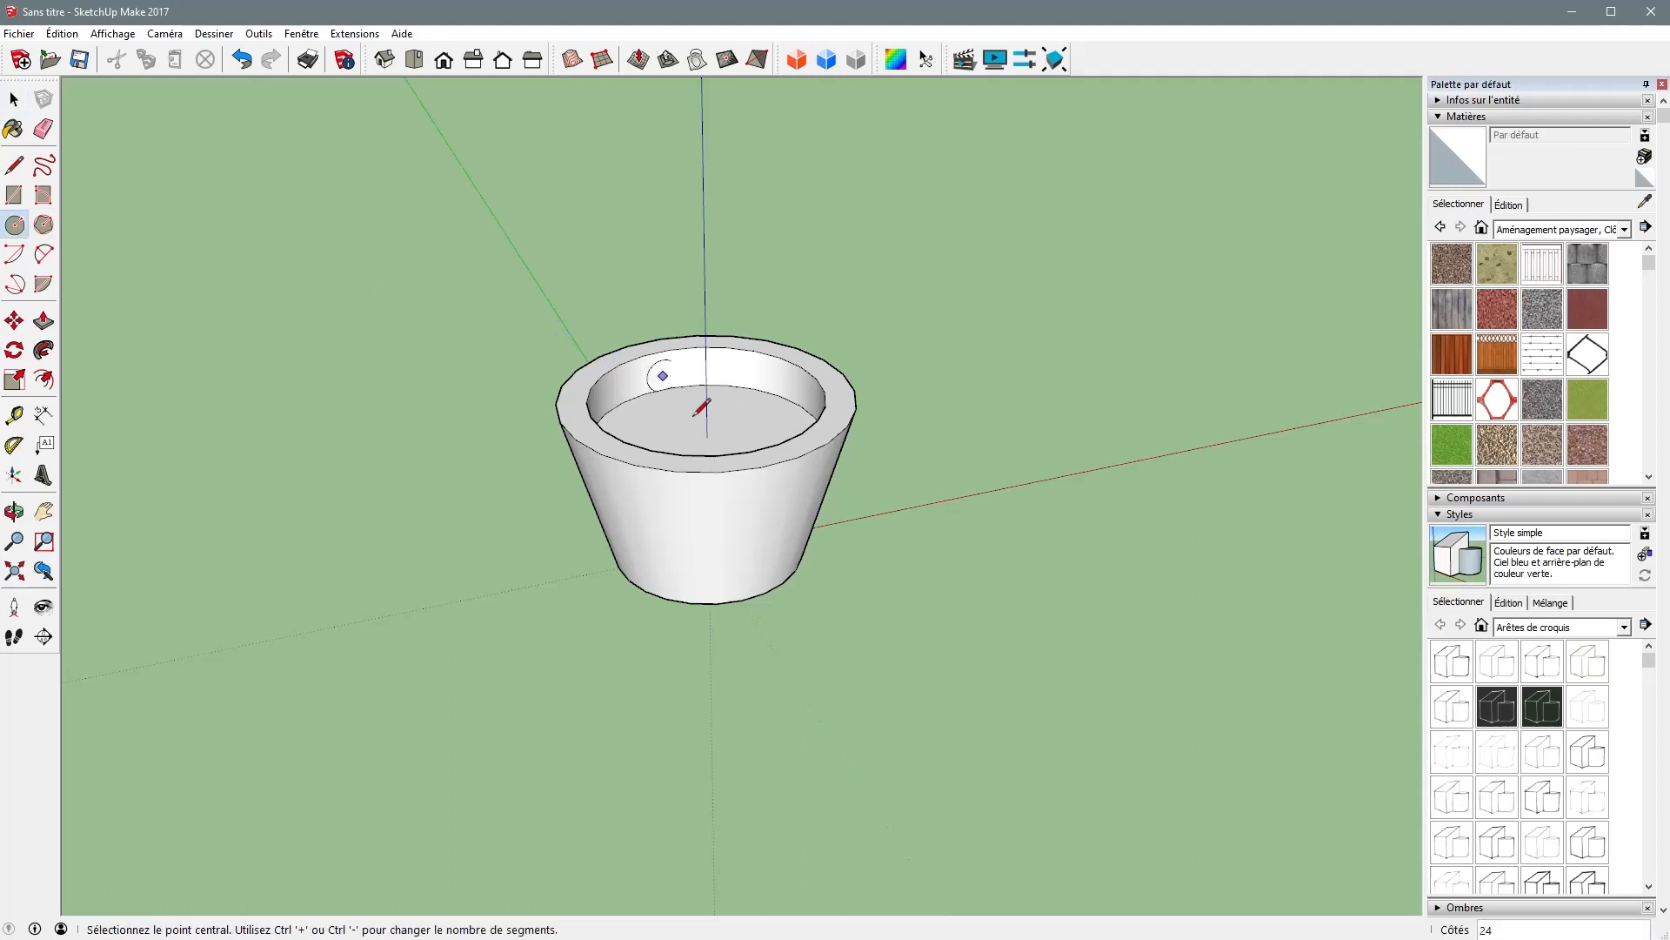
{"action": "scroll", "coordinate": [729, 428], "scroll_direction": "up", "scroll_amount": 3}
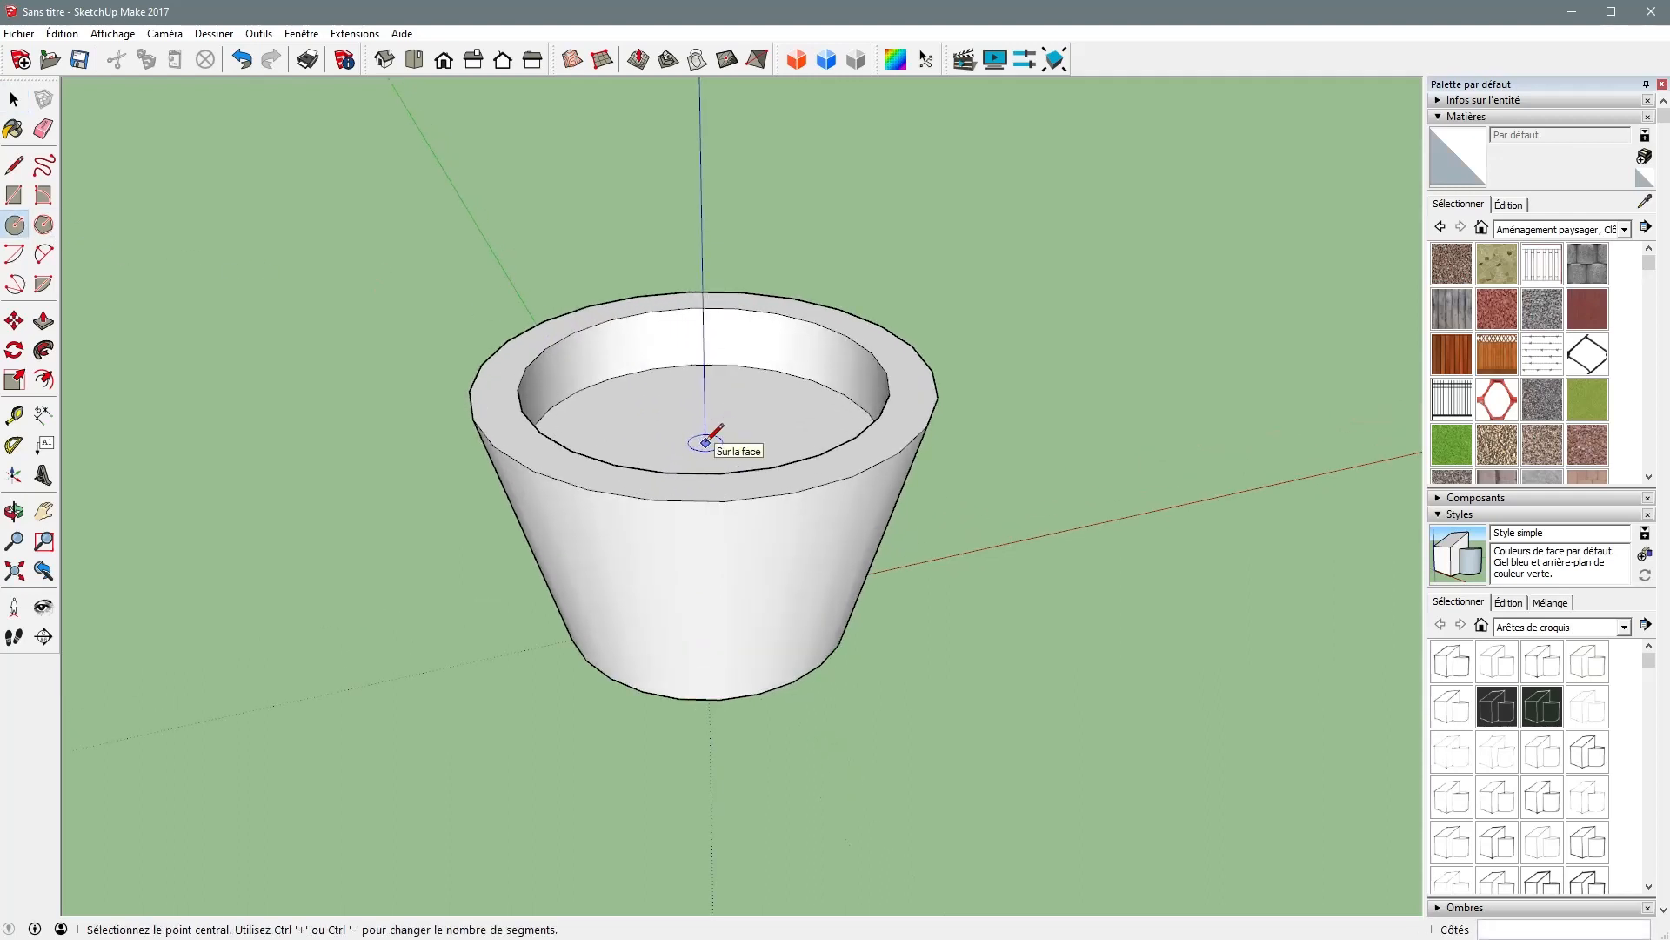
{"action": "left_click", "coordinate": [706, 442]}
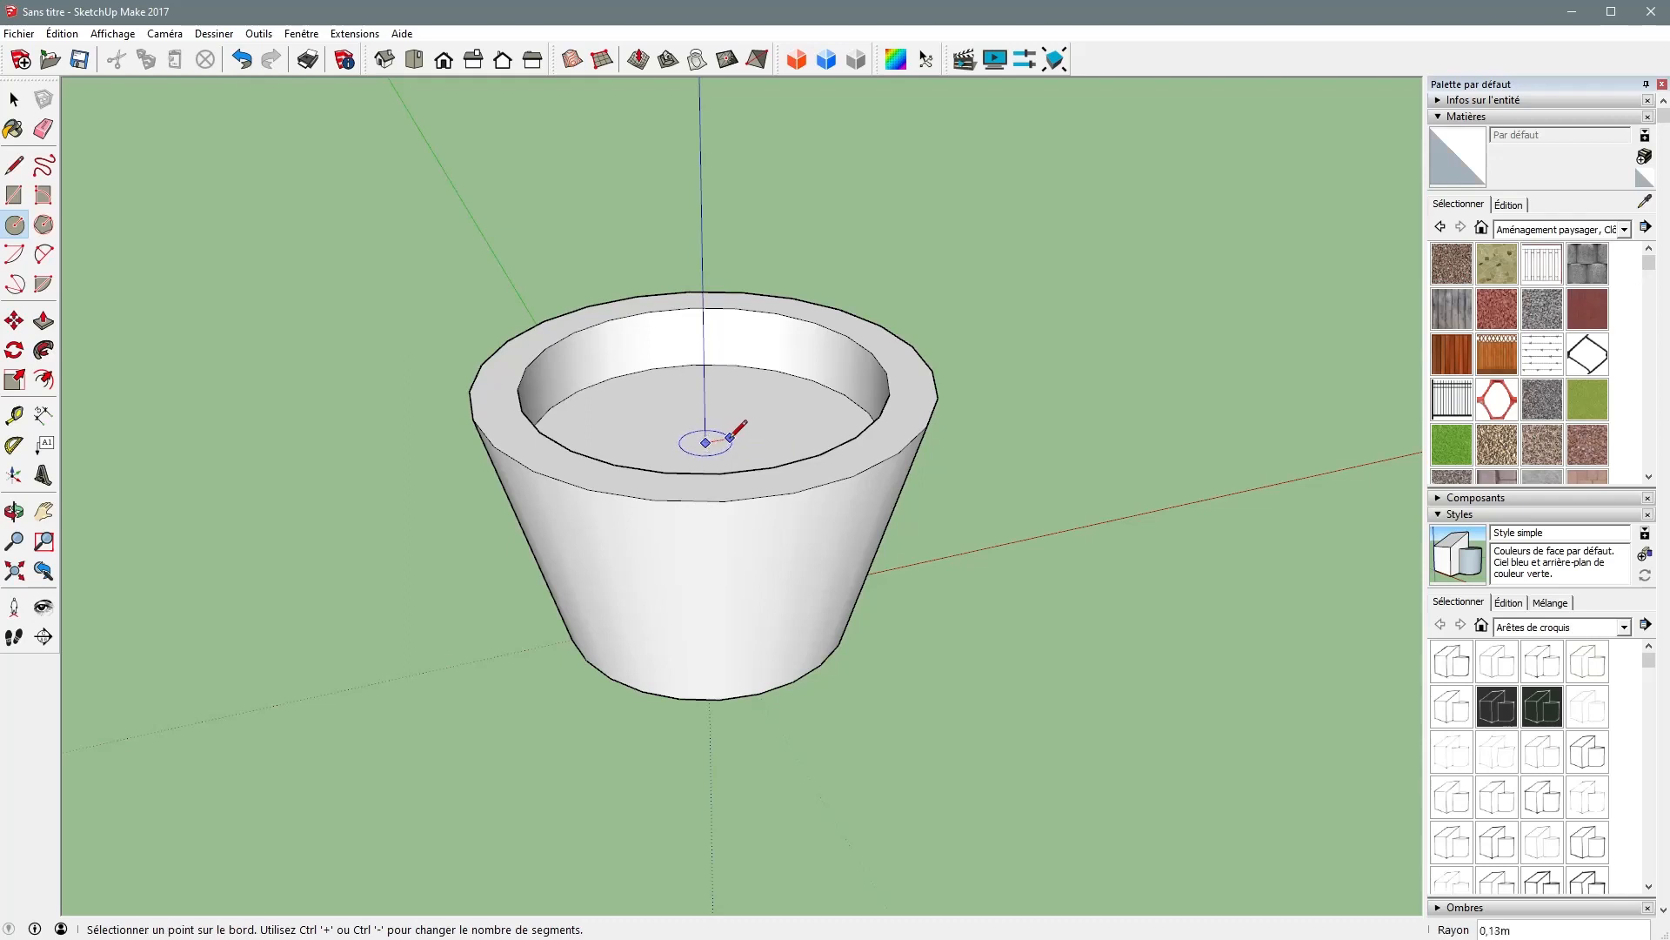
{"action": "left_click", "coordinate": [731, 437]}
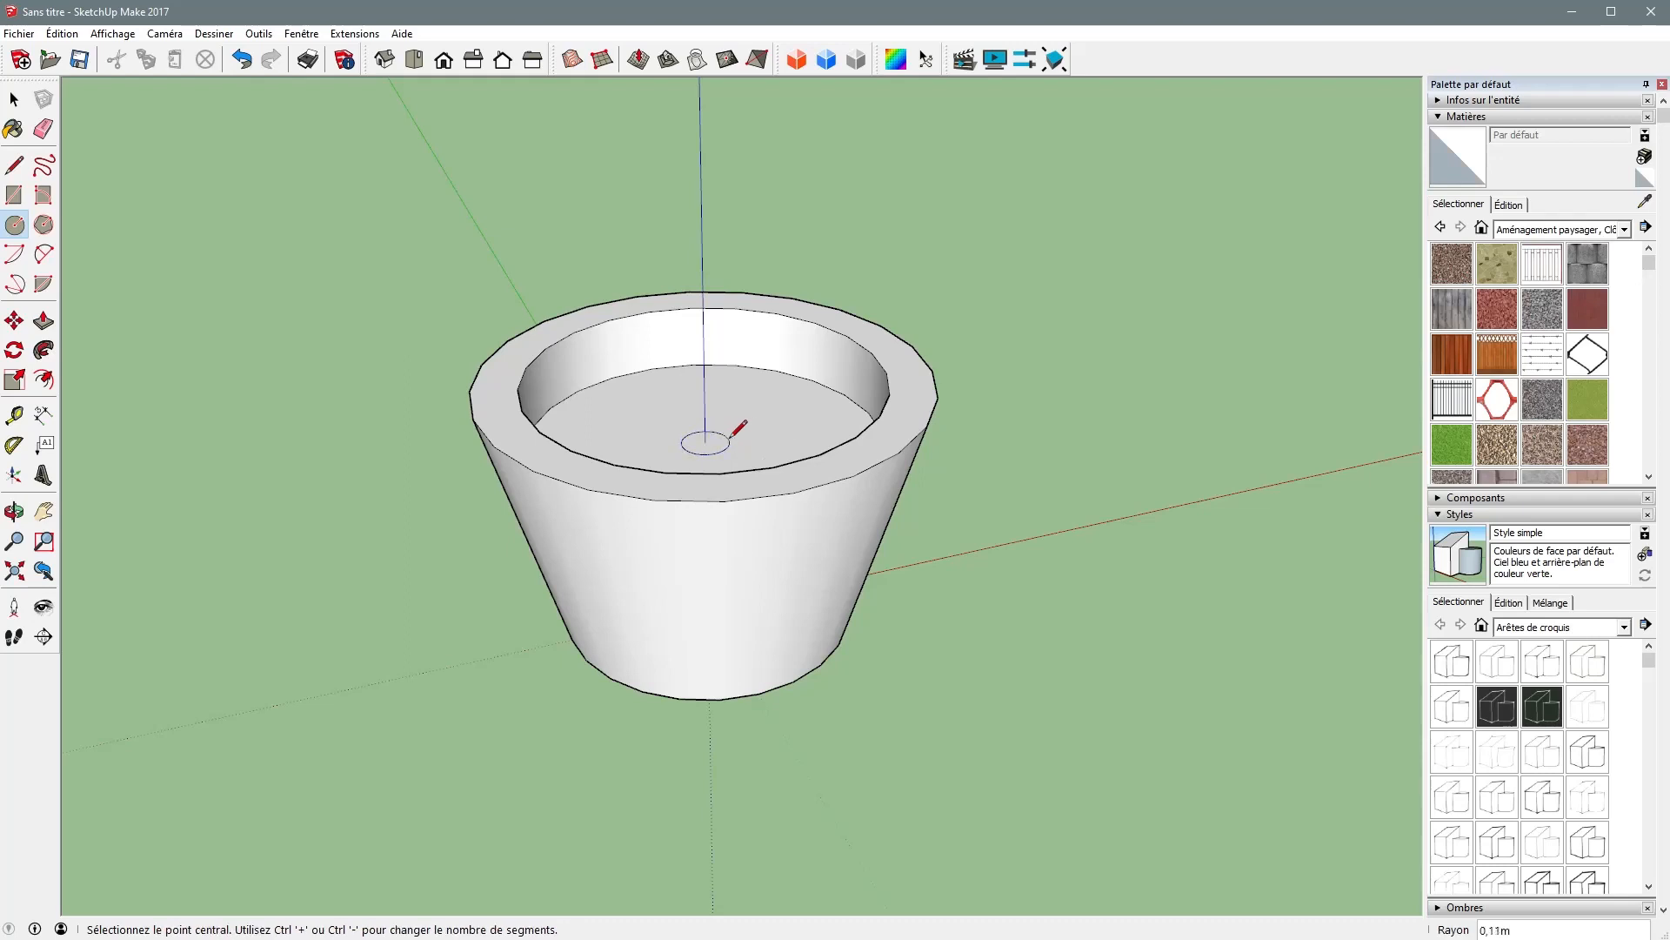
- Pull the small circle inside the pot up about 1.60 m into a stem and extend its top by about 1.04 m more
{"action": "left_click", "coordinate": [43, 320]}
{"action": "left_click", "coordinate": [697, 448]}
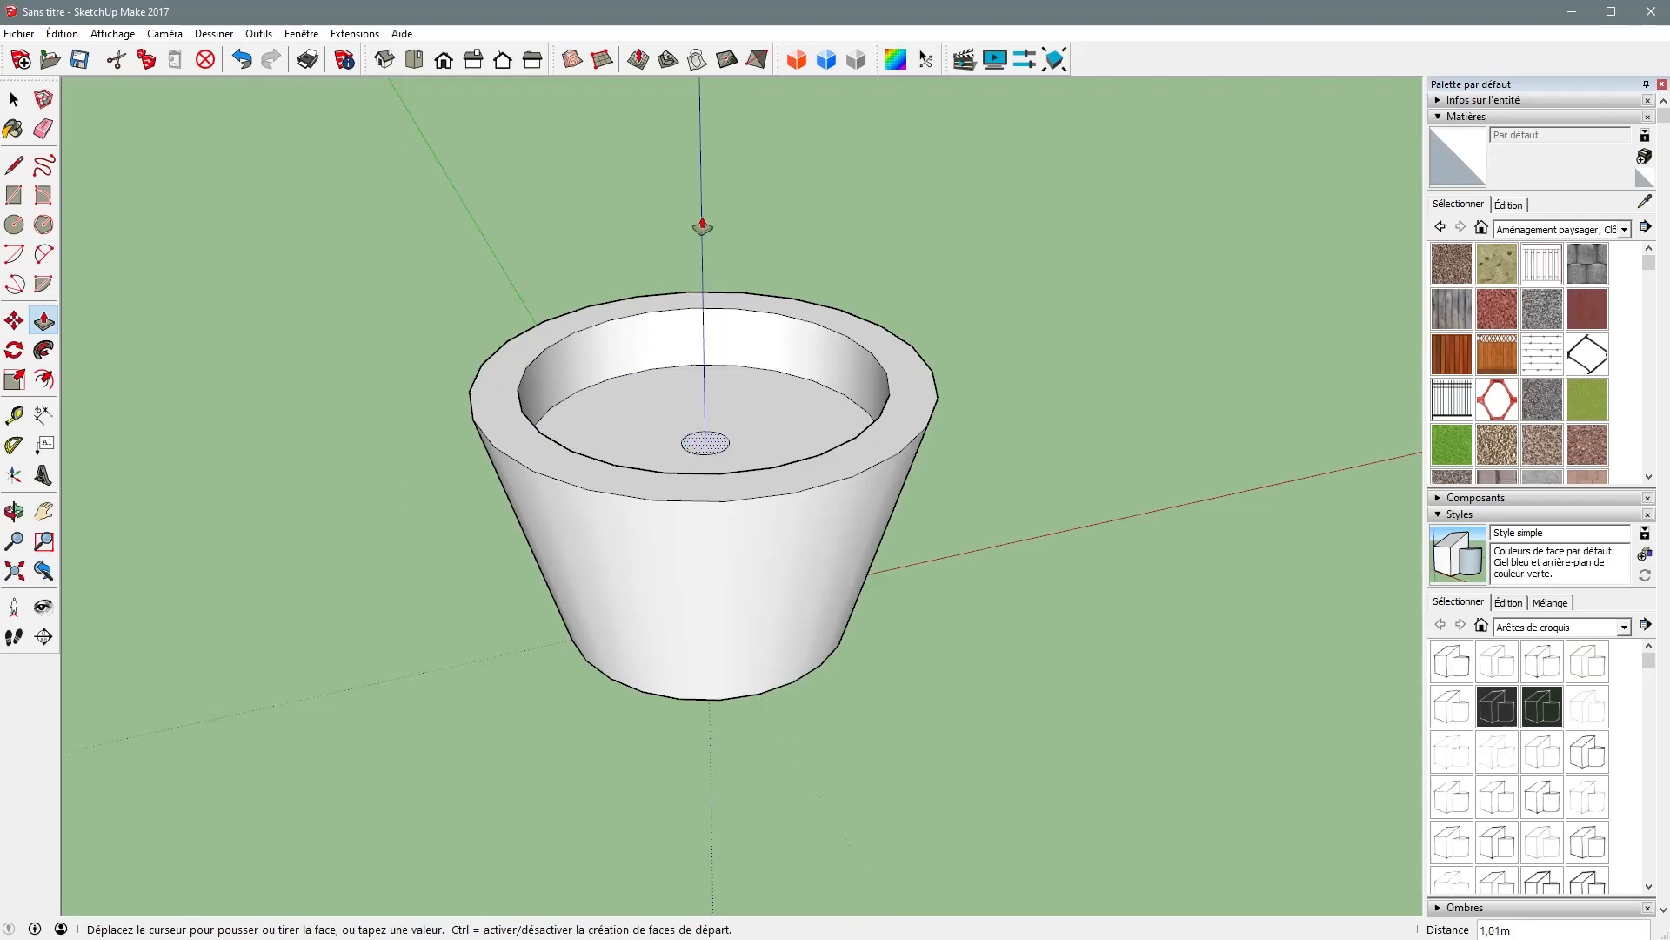
{"action": "left_click", "coordinate": [700, 87]}
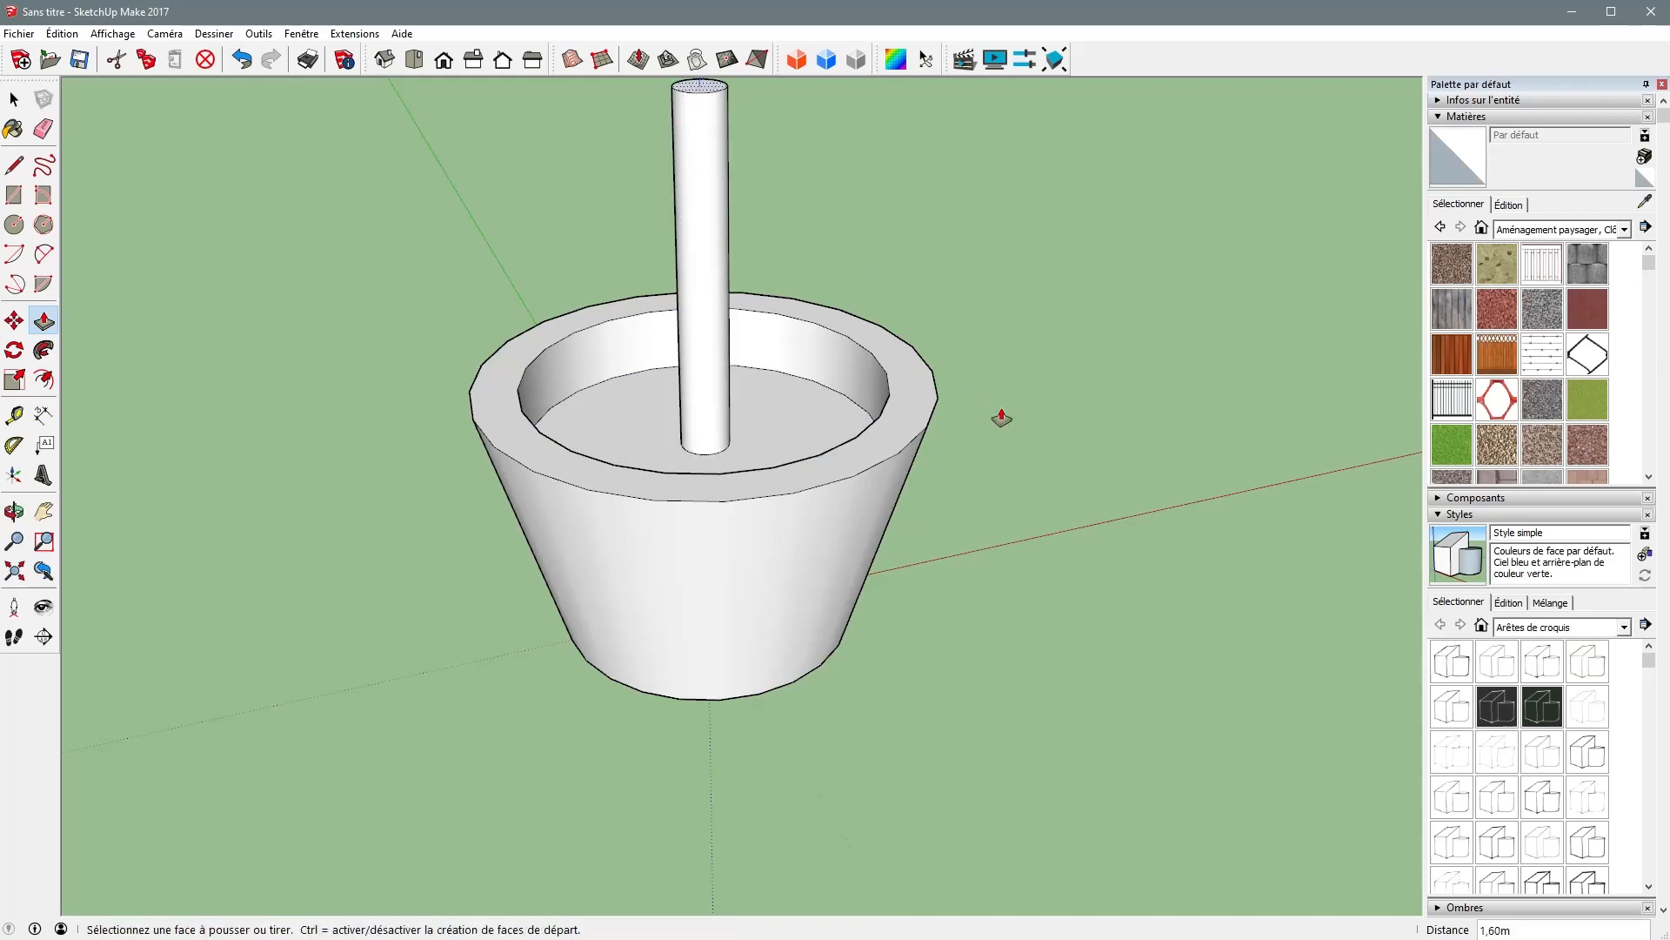
{"action": "middle_click_drag", "start_coordinate": [889, 283], "coordinate": [855, 394]}
{"action": "scroll", "coordinate": [855, 394], "scroll_direction": "down", "scroll_amount": 5}
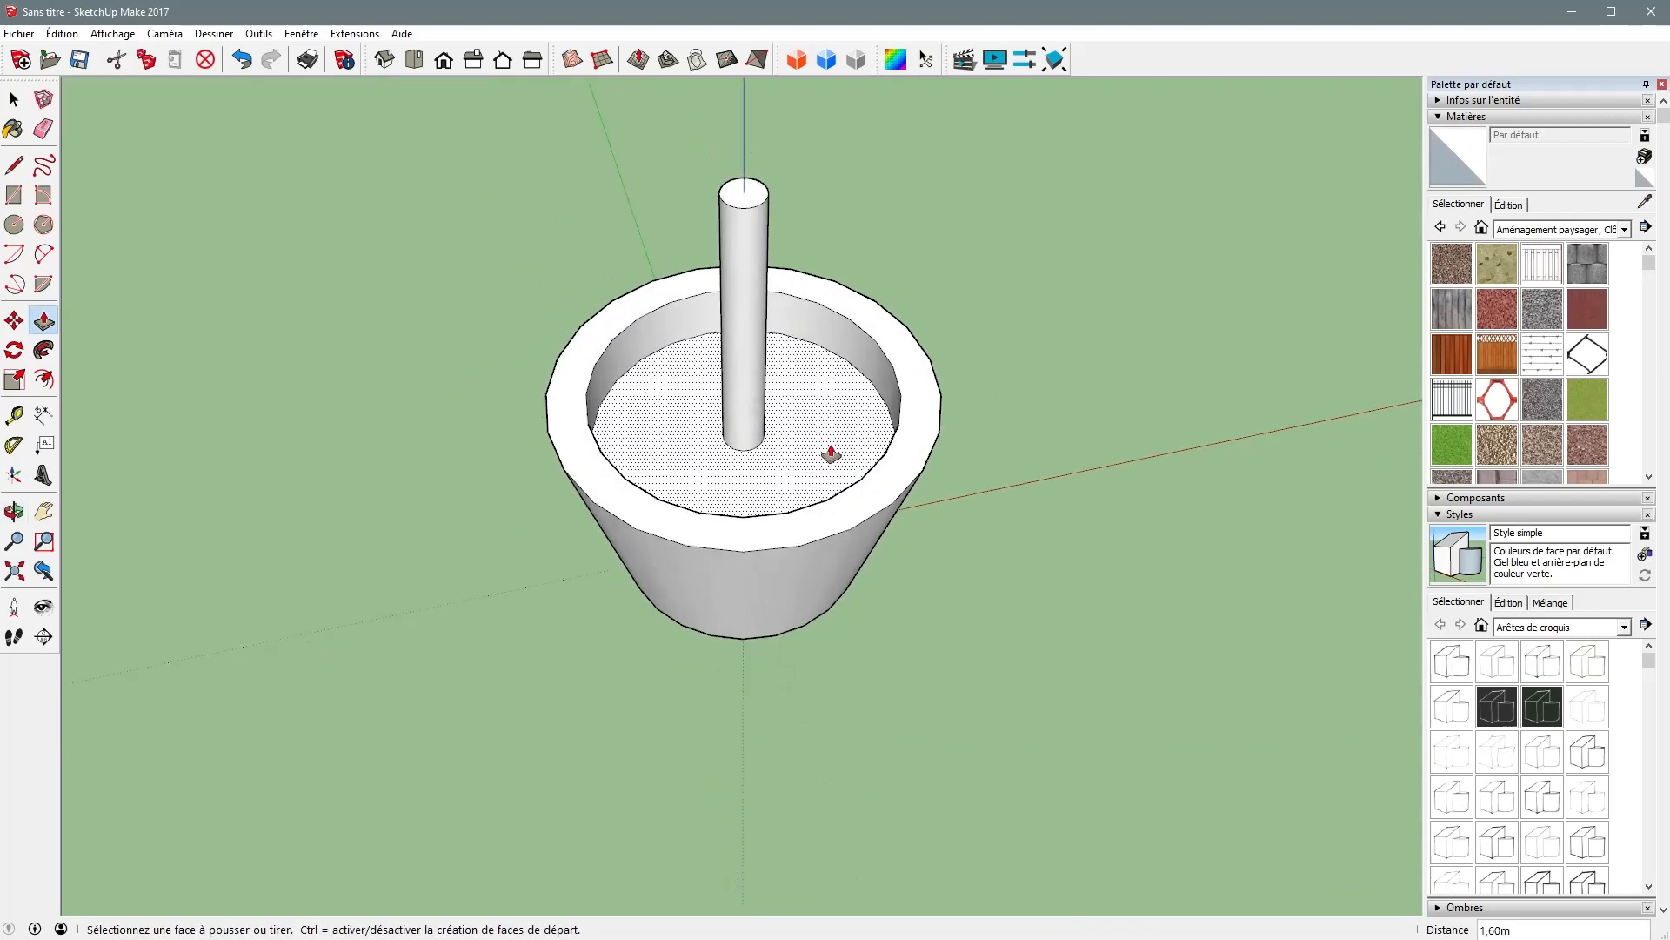
{"action": "left_click_drag", "start_coordinate": [777, 302], "coordinate": [779, 161]}
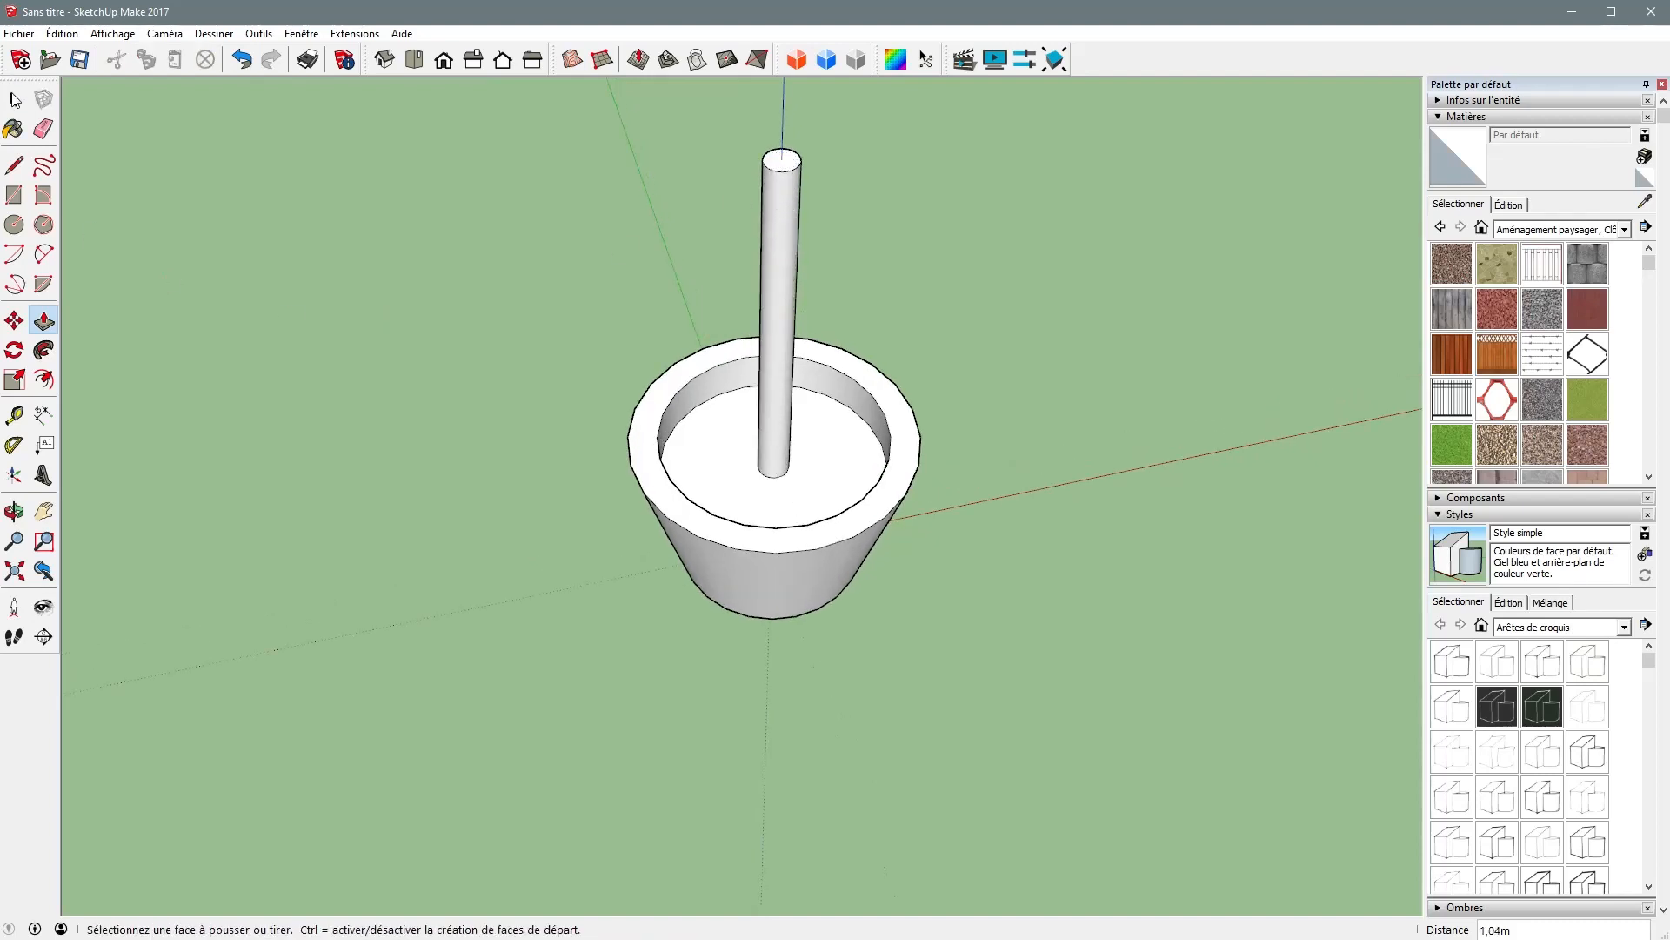
- Select the whole pot together with its stem and make them one group
{"action": "key", "text": "space"}
{"action": "middle_click_drag", "start_coordinate": [483, 492], "coordinate": [451, 357]}
{"action": "scroll", "coordinate": [440, 418], "scroll_direction": "down", "scroll_amount": 4}
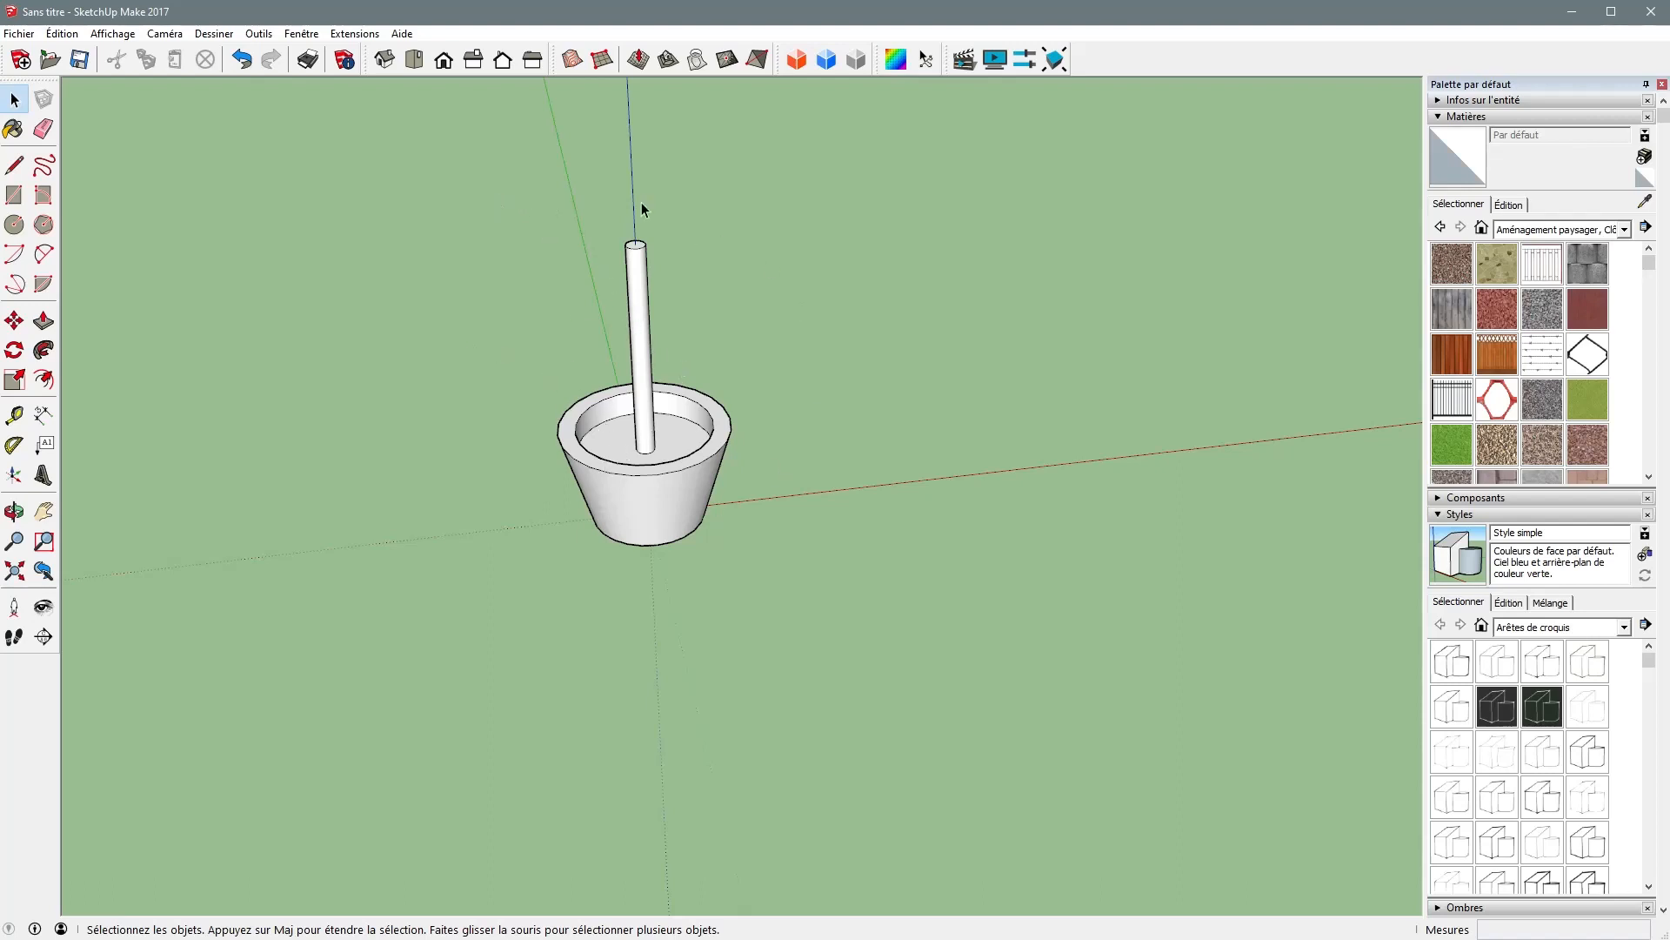
{"action": "left_click_drag", "start_coordinate": [499, 195], "coordinate": [896, 701]}
{"action": "left_click", "coordinate": [693, 503]}
{"action": "triple_click", "coordinate": [645, 492]}
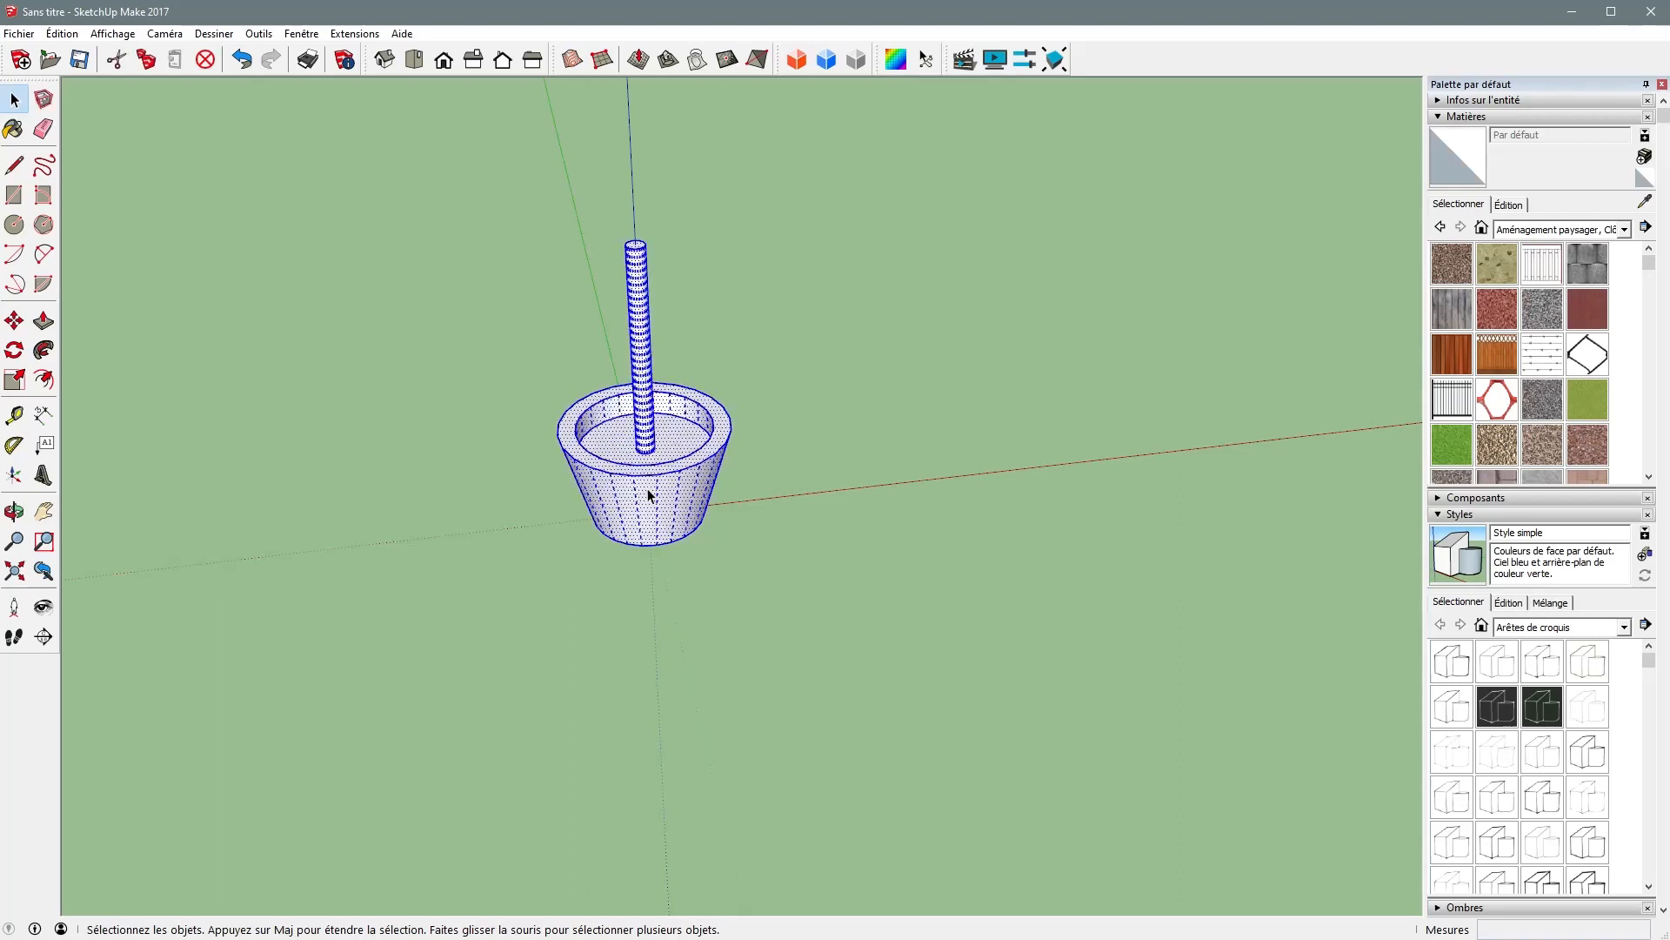
{"action": "right_click", "coordinate": [649, 495]}
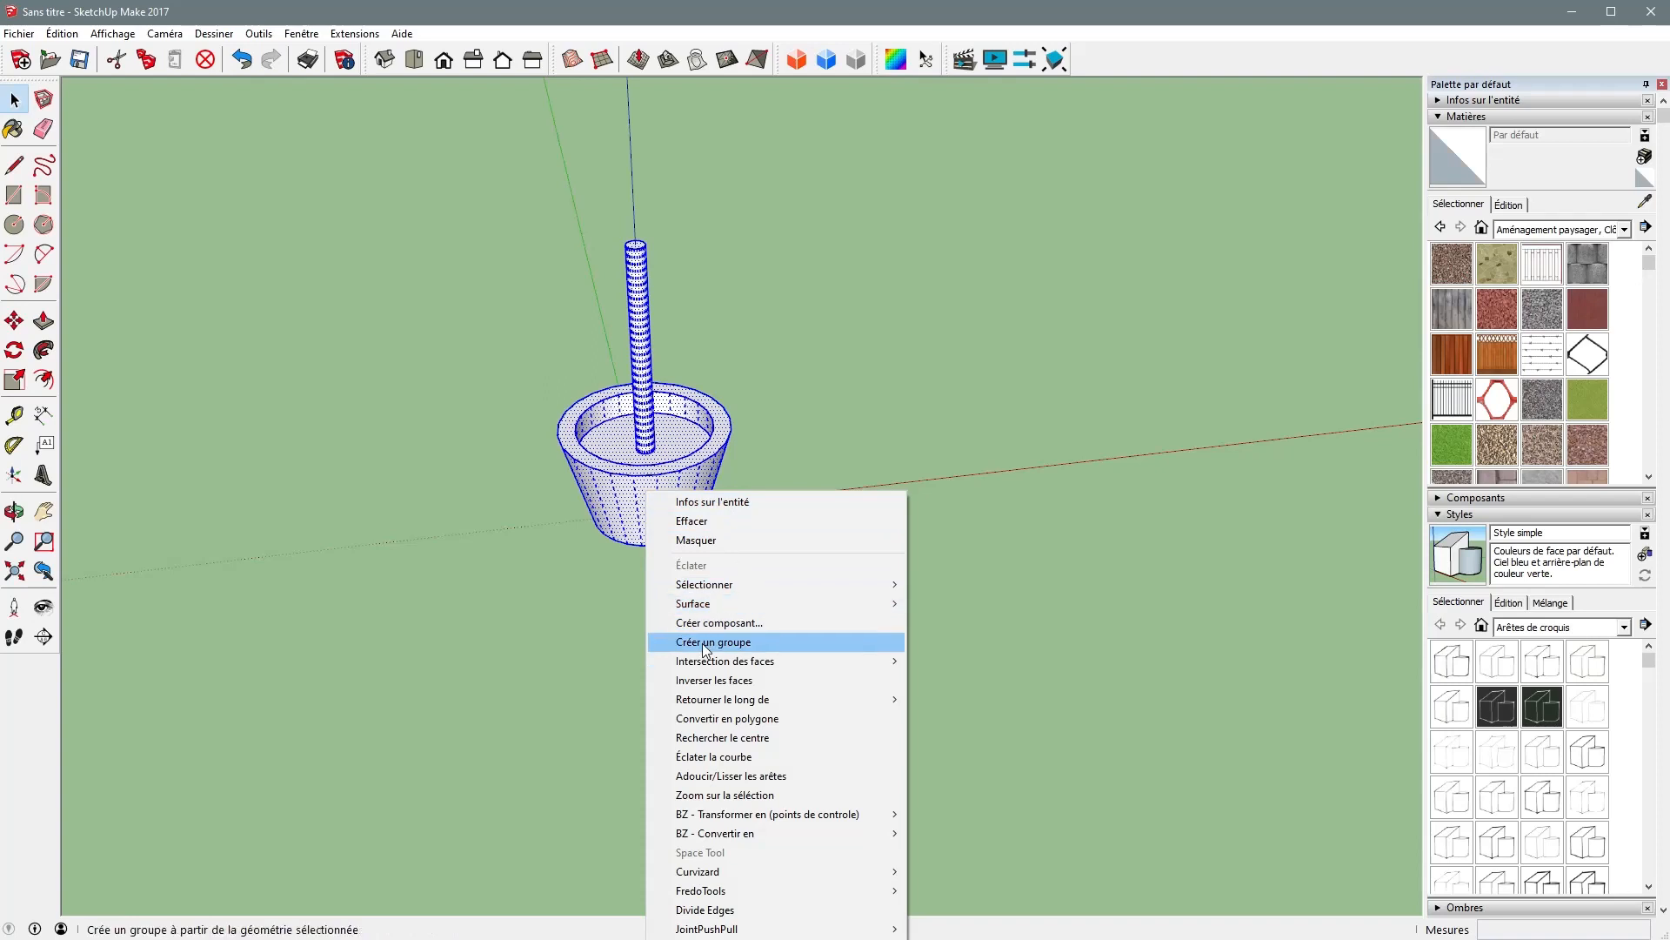
{"action": "left_click", "coordinate": [706, 643]}
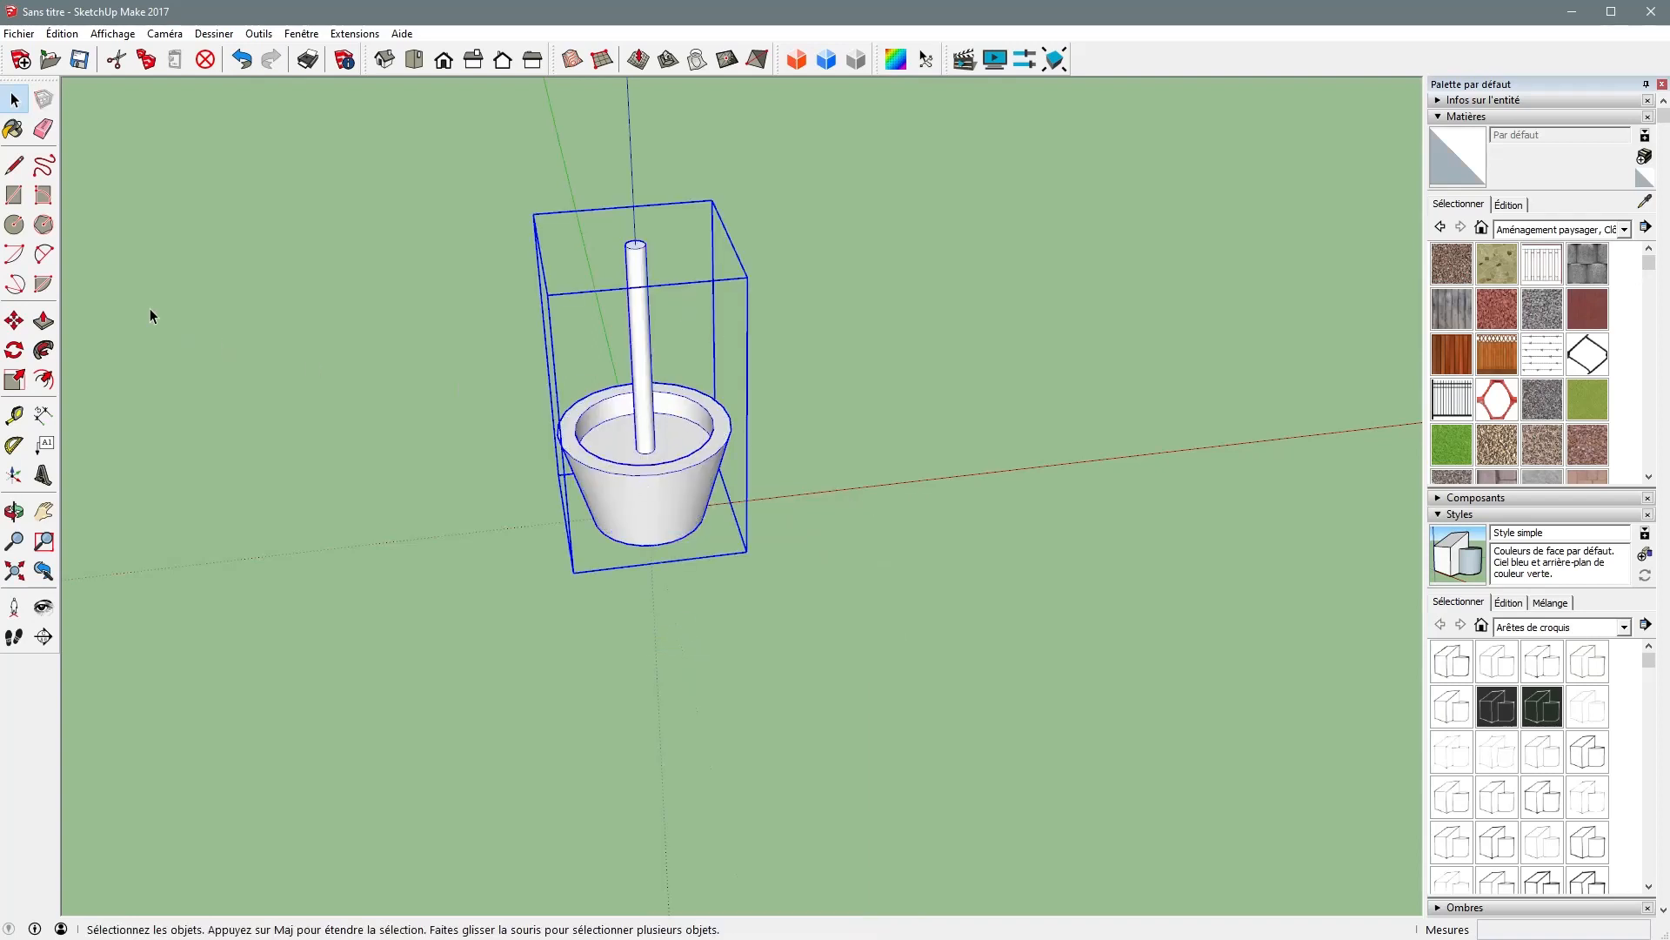
{"action": "left_click", "coordinate": [14, 321]}
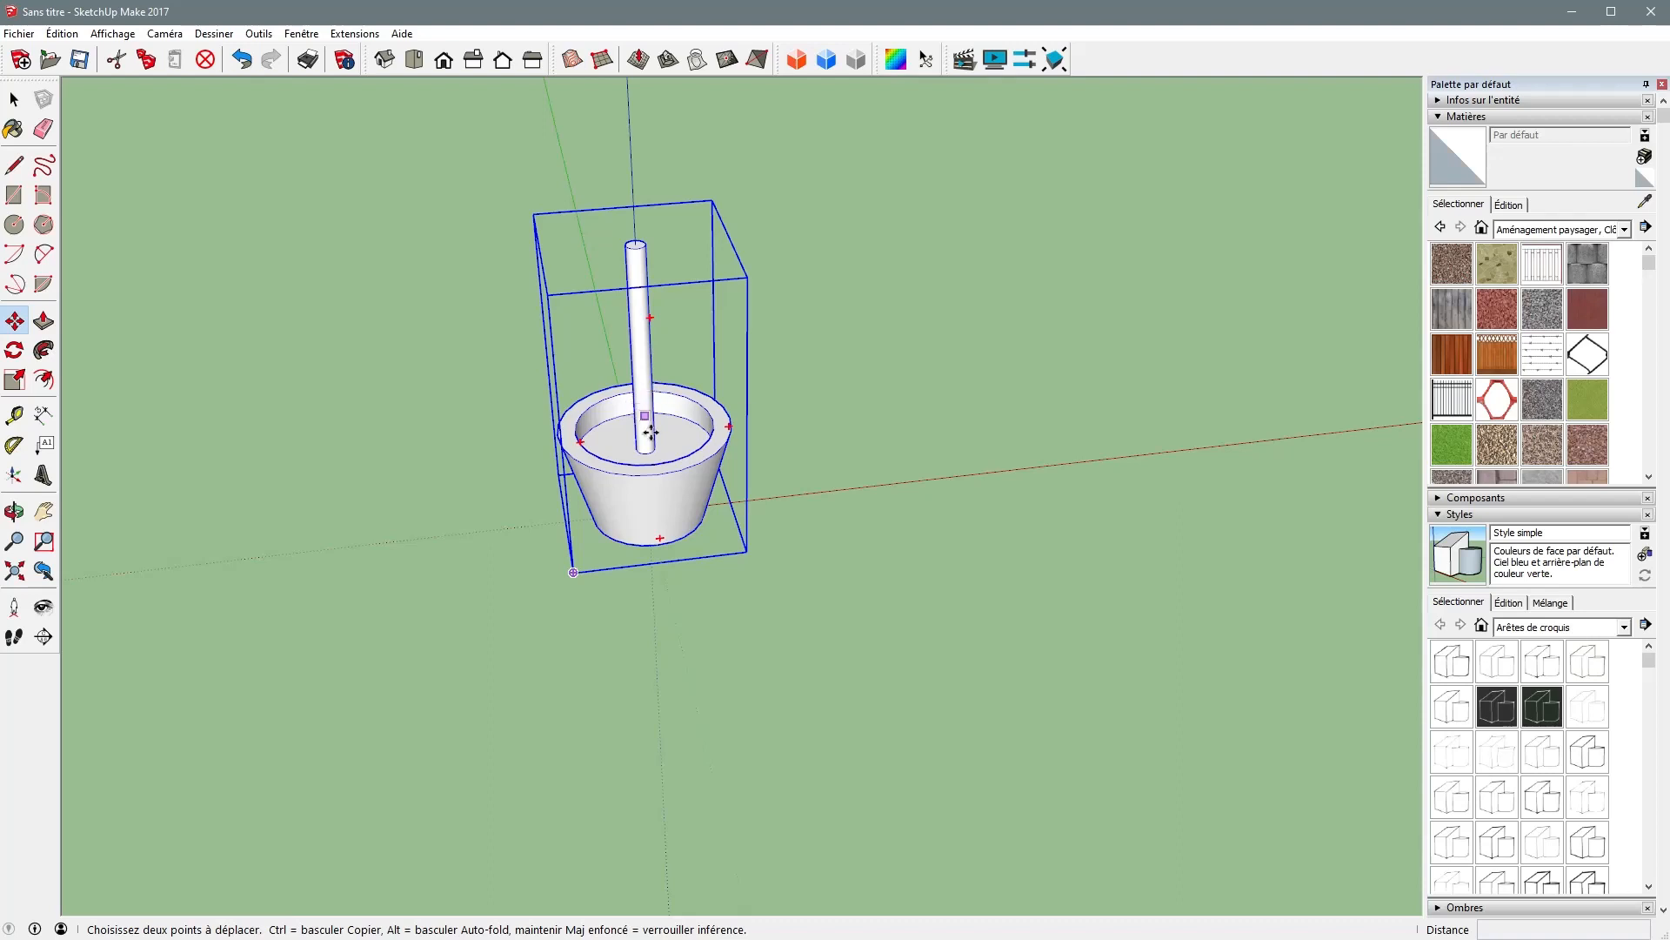
{"action": "scroll", "coordinate": [418, 458], "scroll_direction": "down", "scroll_amount": 2}
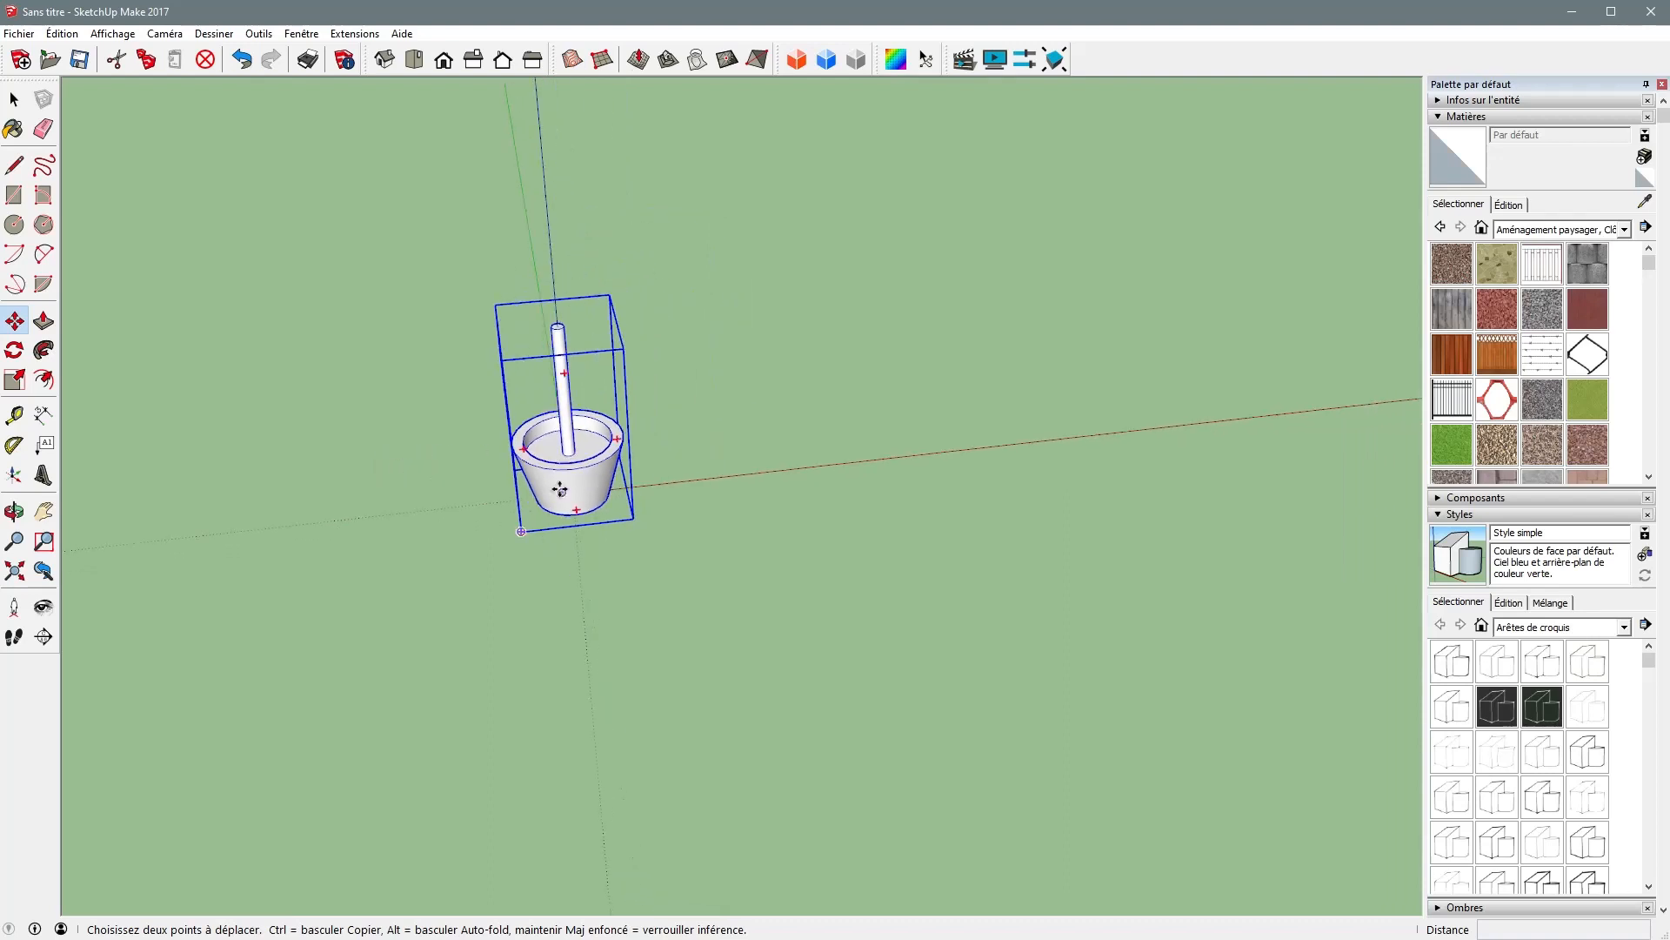
{"action": "middle_click_drag", "start_coordinate": [559, 489], "coordinate": [462, 462]}
{"action": "scroll", "coordinate": [723, 474], "scroll_direction": "up", "scroll_amount": 1}
{"action": "scroll", "coordinate": [600, 446], "scroll_direction": "up", "scroll_amount": 2}
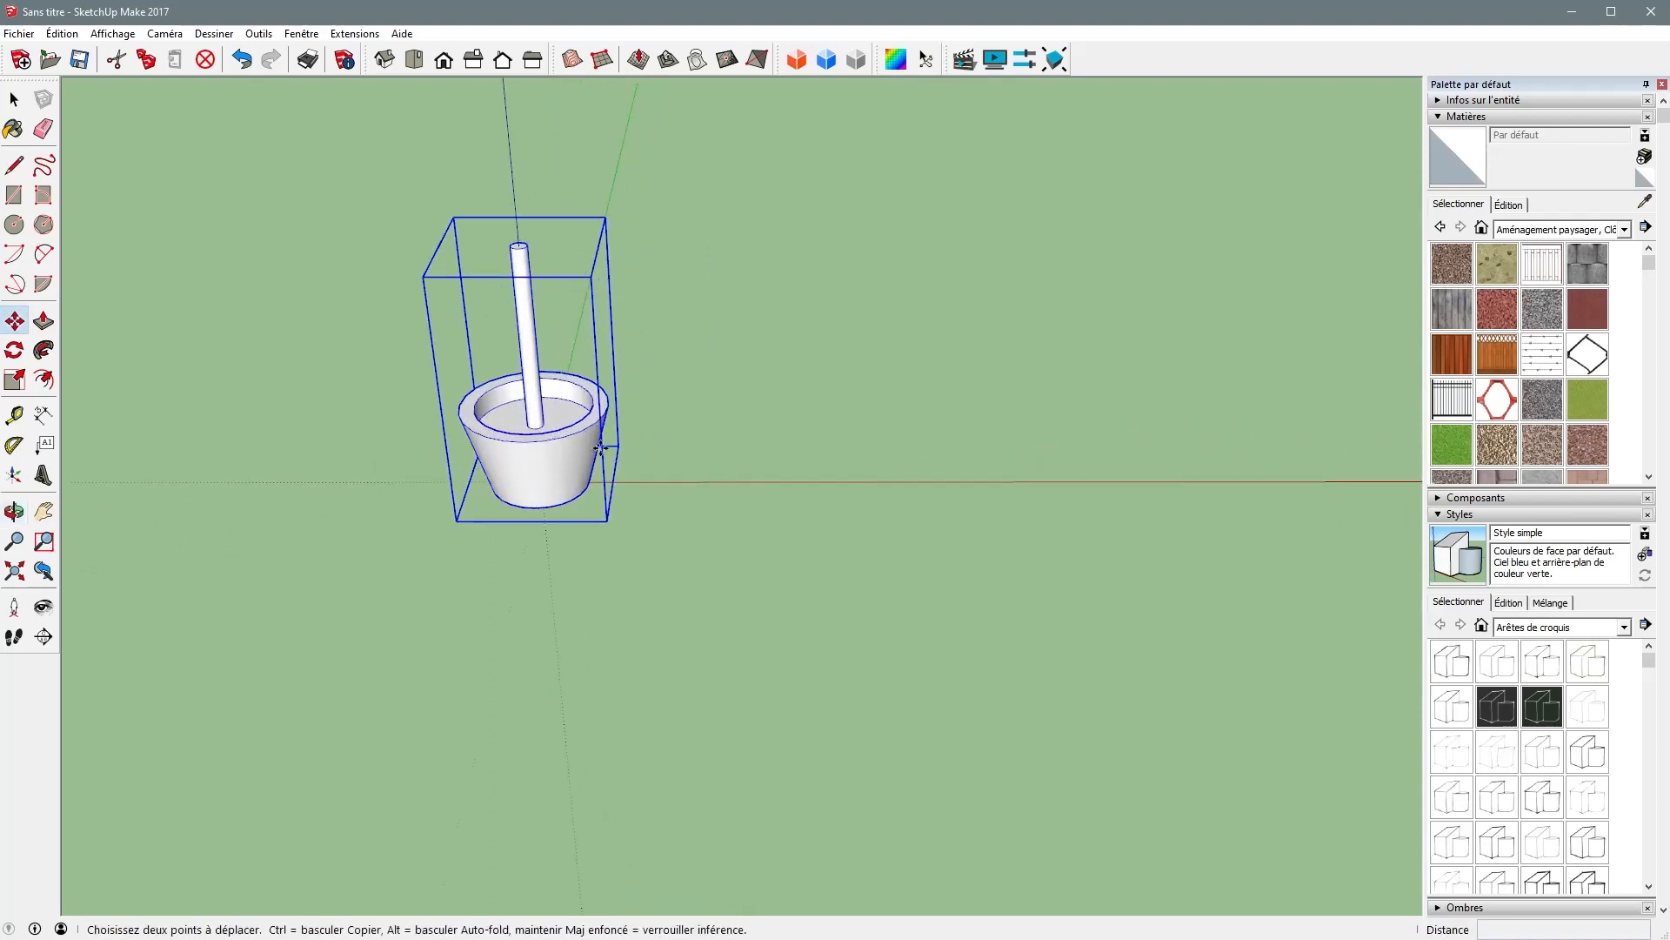
{"action": "key", "text": "space"}
{"action": "left_click", "coordinate": [520, 572]}
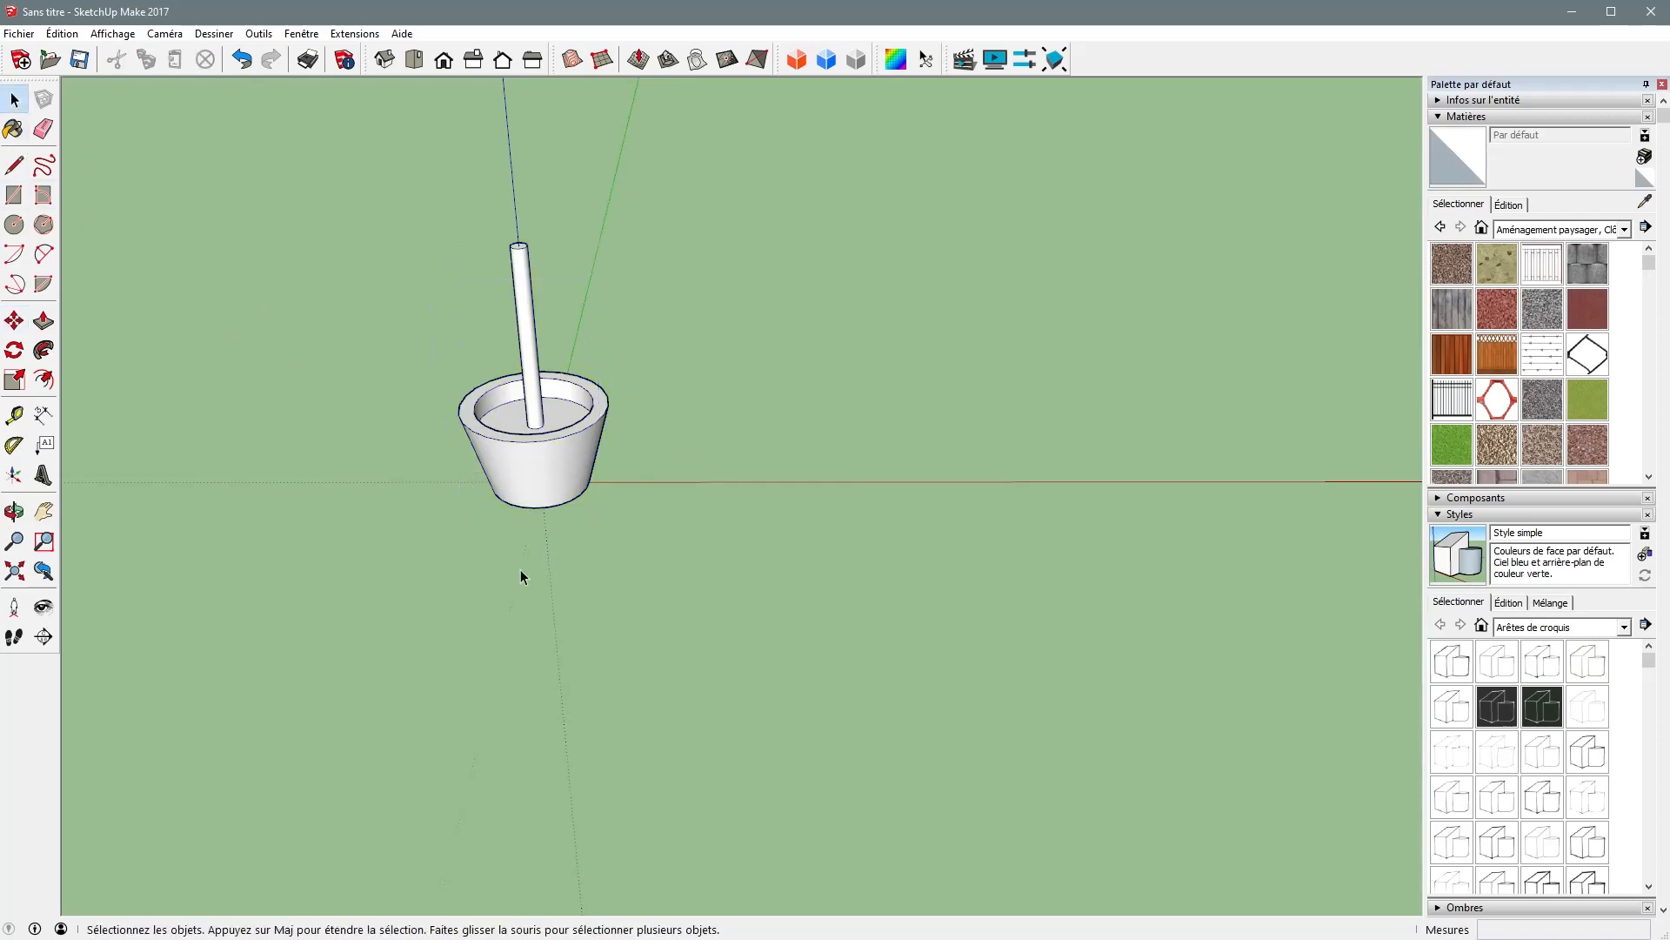
- Draw a horizontal circle with a radius of about 0.58 m beside the pot, centred on the red axis
{"action": "middle_click_drag", "start_coordinate": [520, 571], "coordinate": [425, 566]}
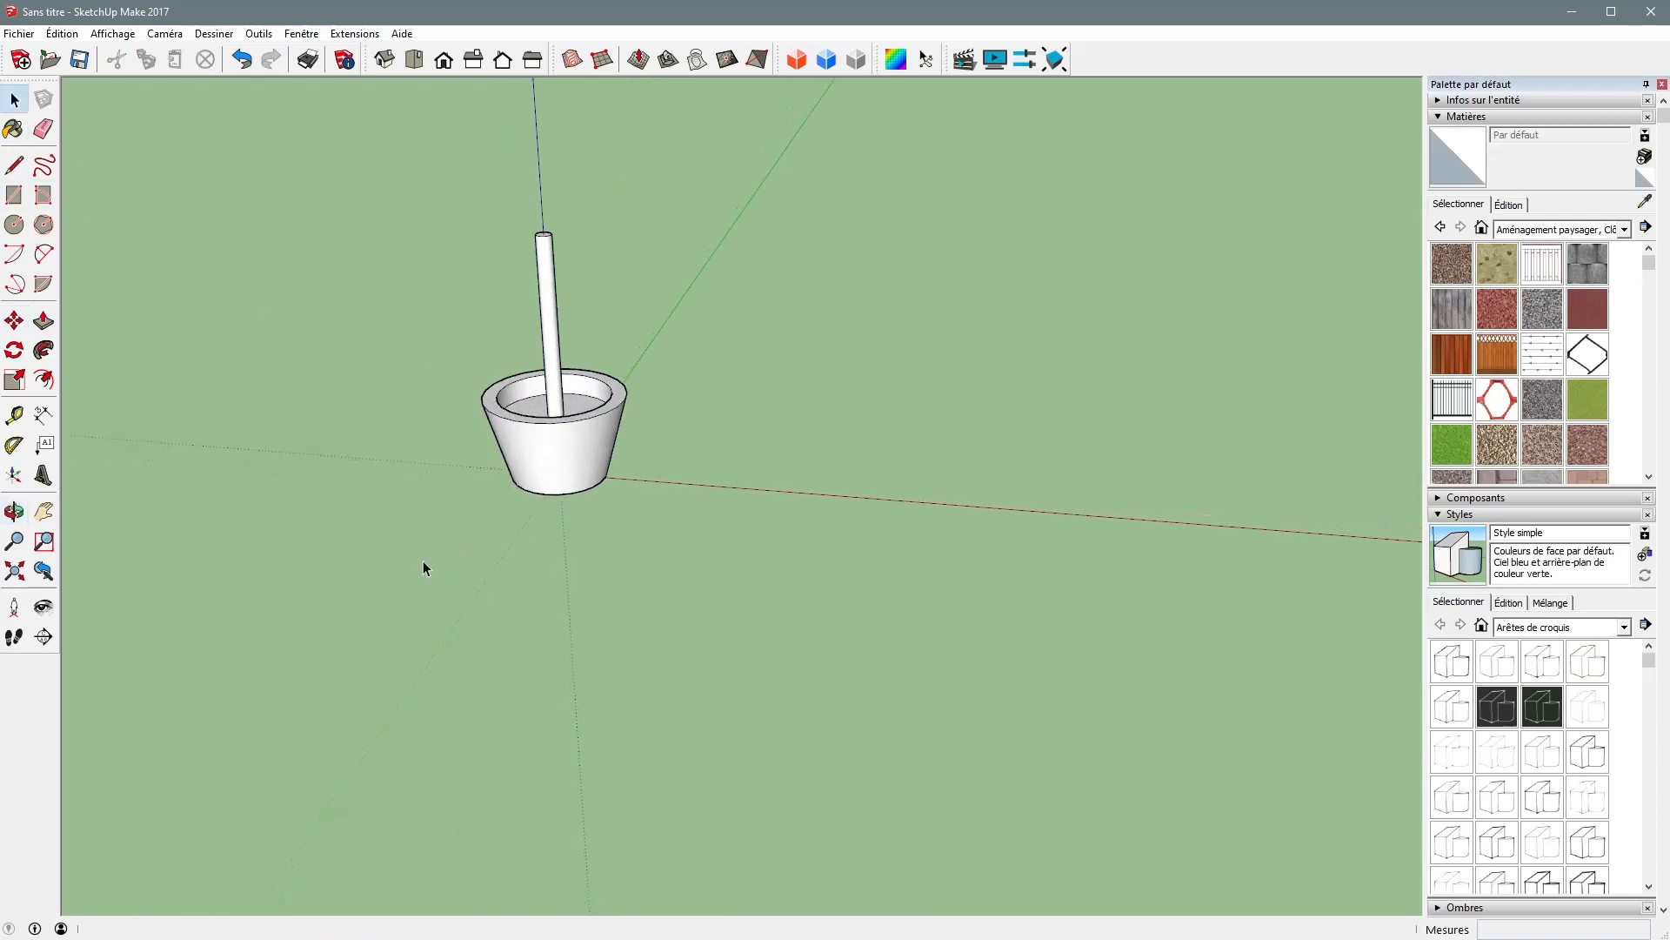
{"action": "left_click", "coordinate": [39, 517]}
{"action": "left_click_drag", "start_coordinate": [548, 440], "coordinate": [482, 507]}
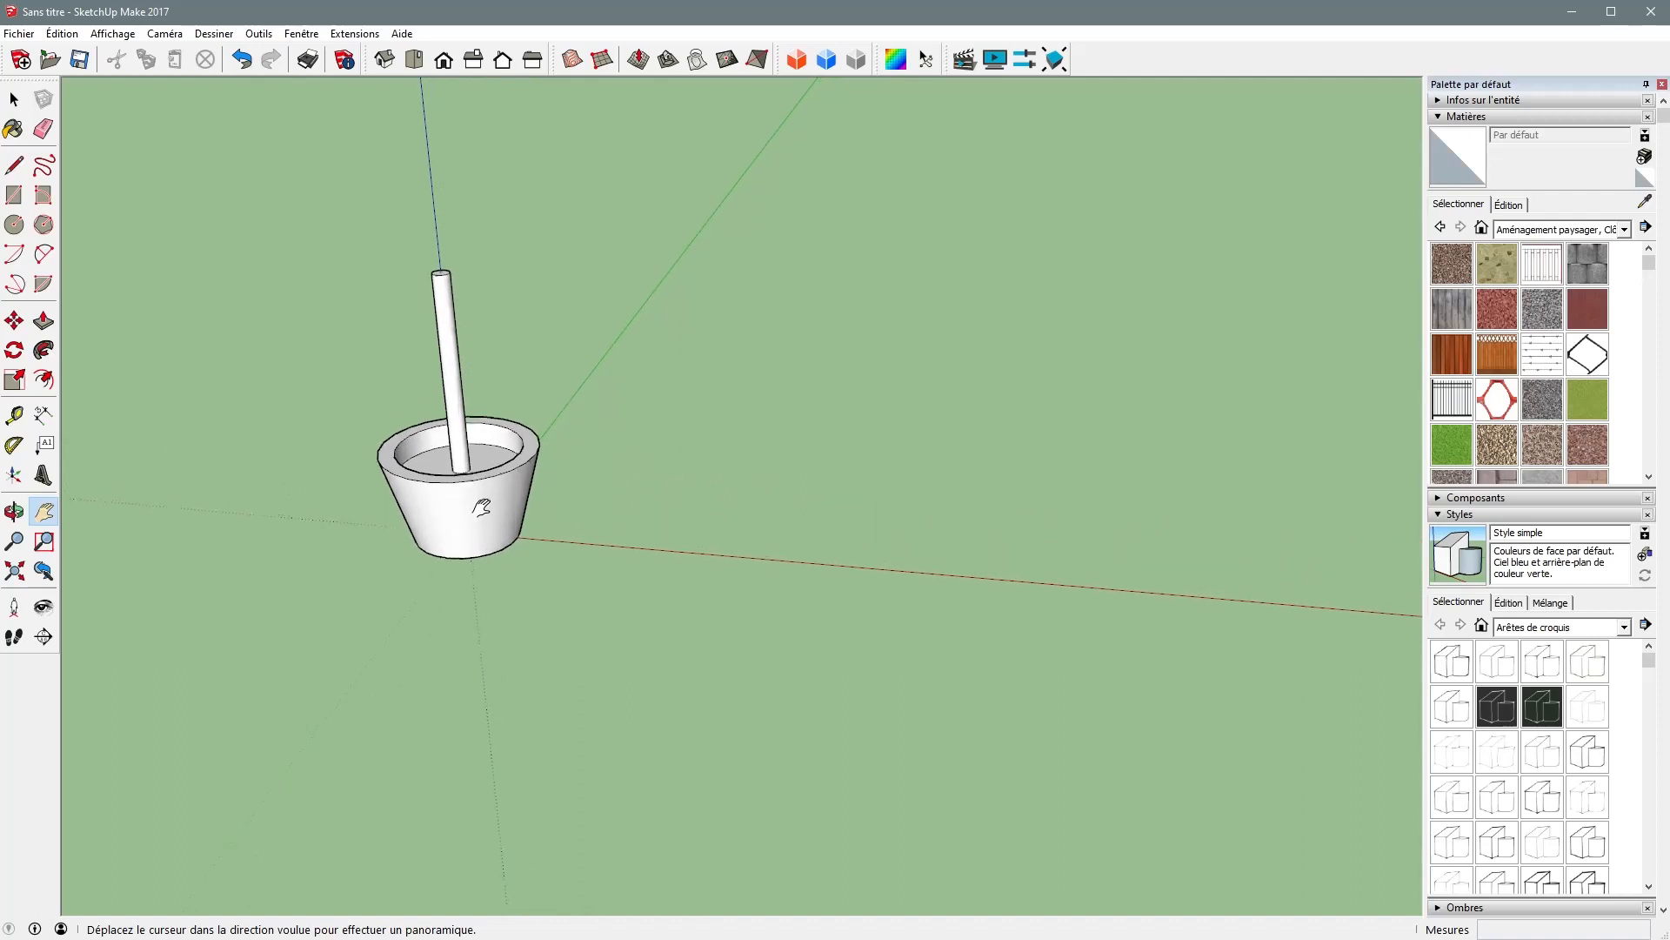
{"action": "scroll", "coordinate": [481, 507], "scroll_direction": "up", "scroll_amount": 4}
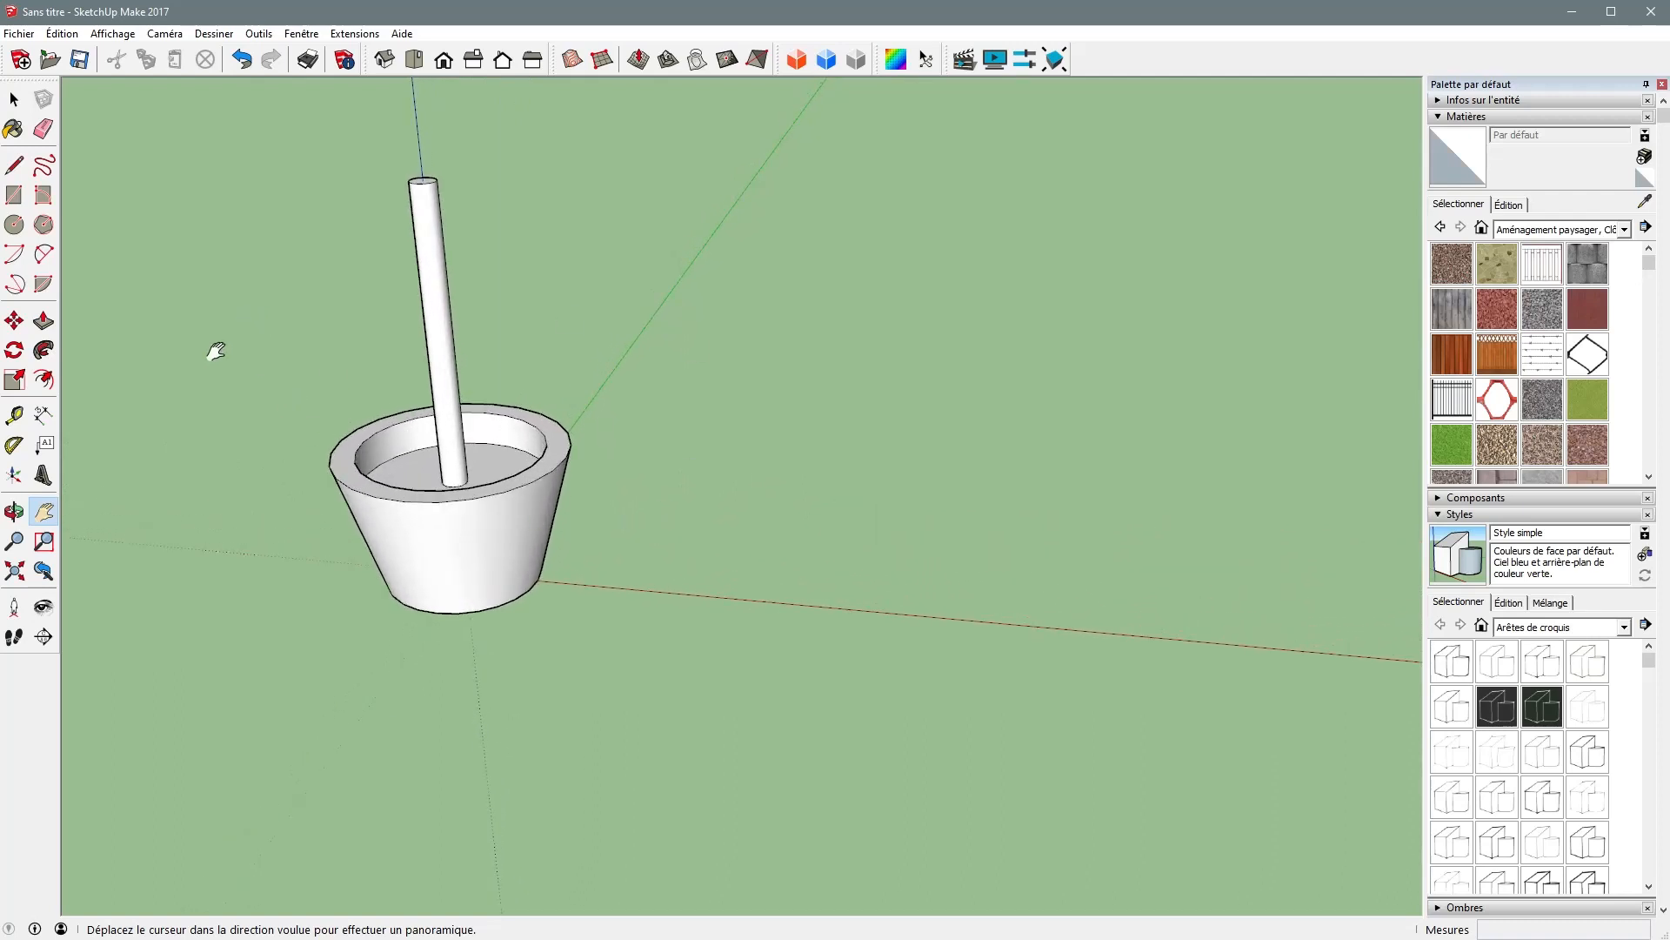
{"action": "left_click", "coordinate": [14, 225]}
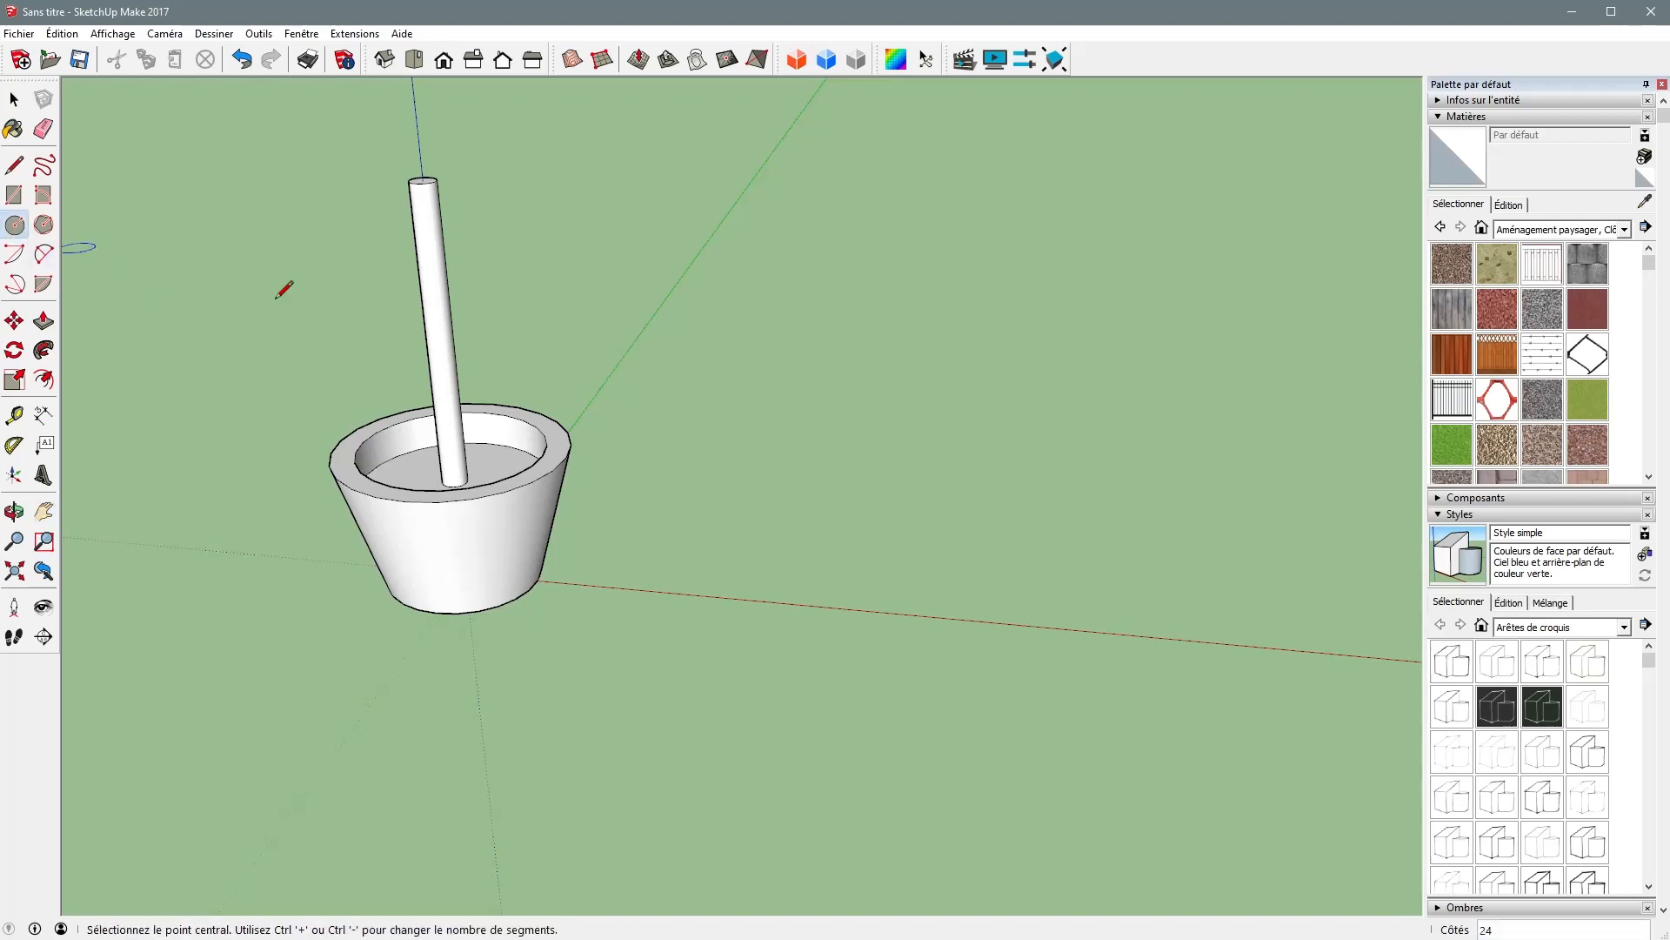
{"action": "left_click", "coordinate": [702, 596]}
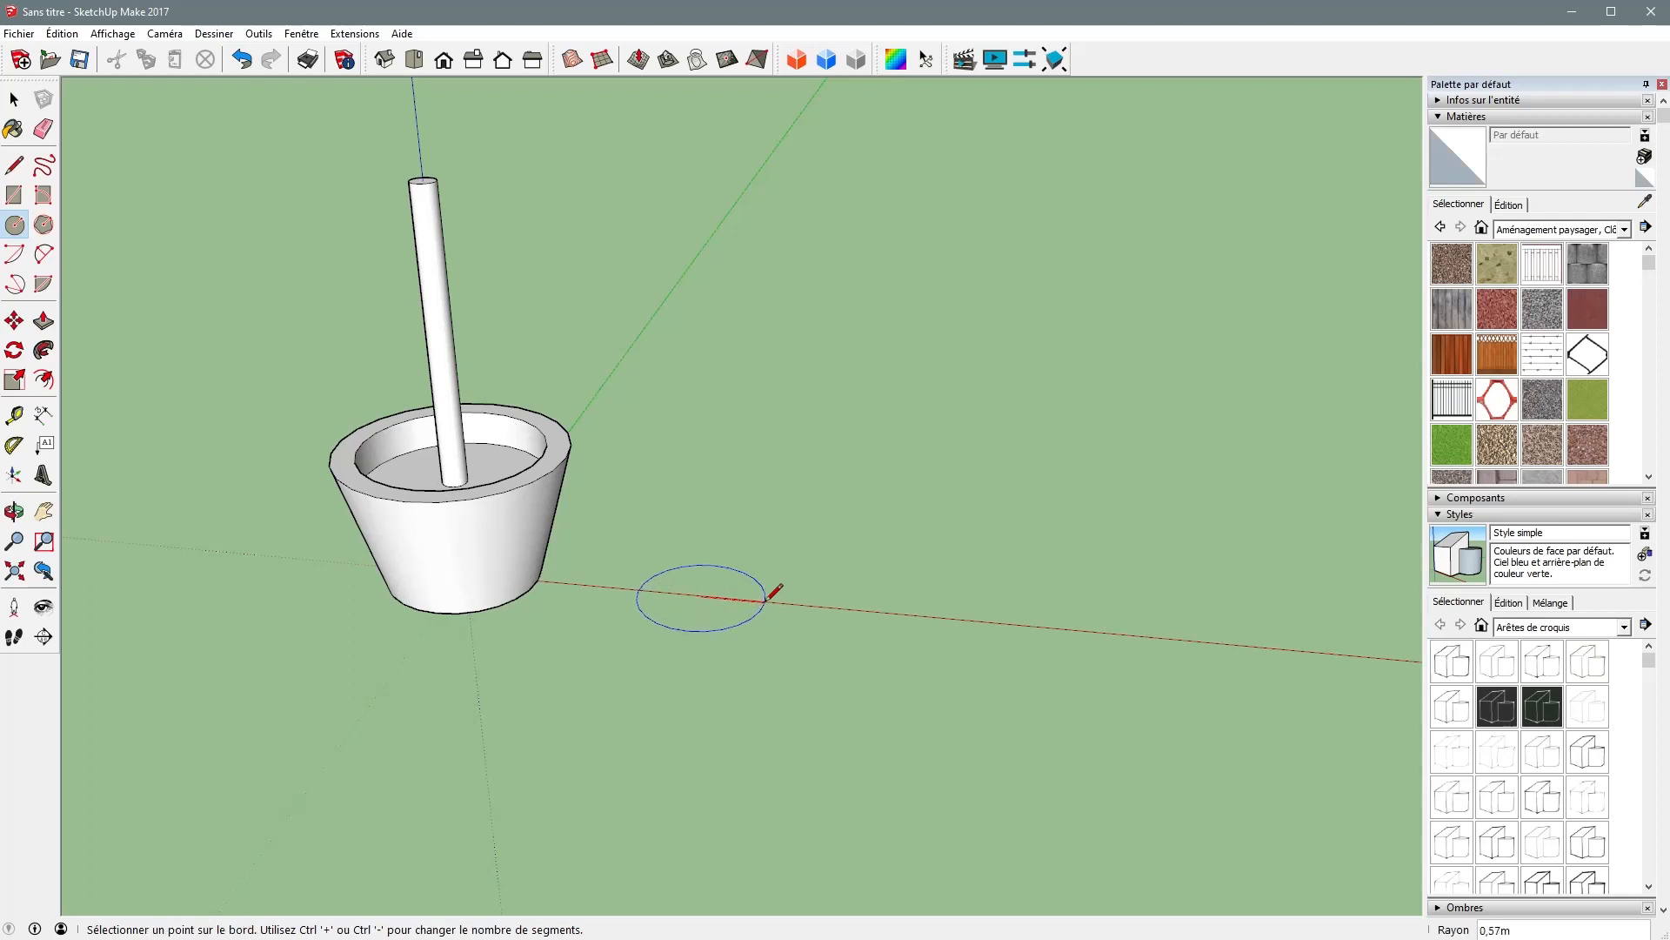
{"action": "left_click", "coordinate": [767, 597]}
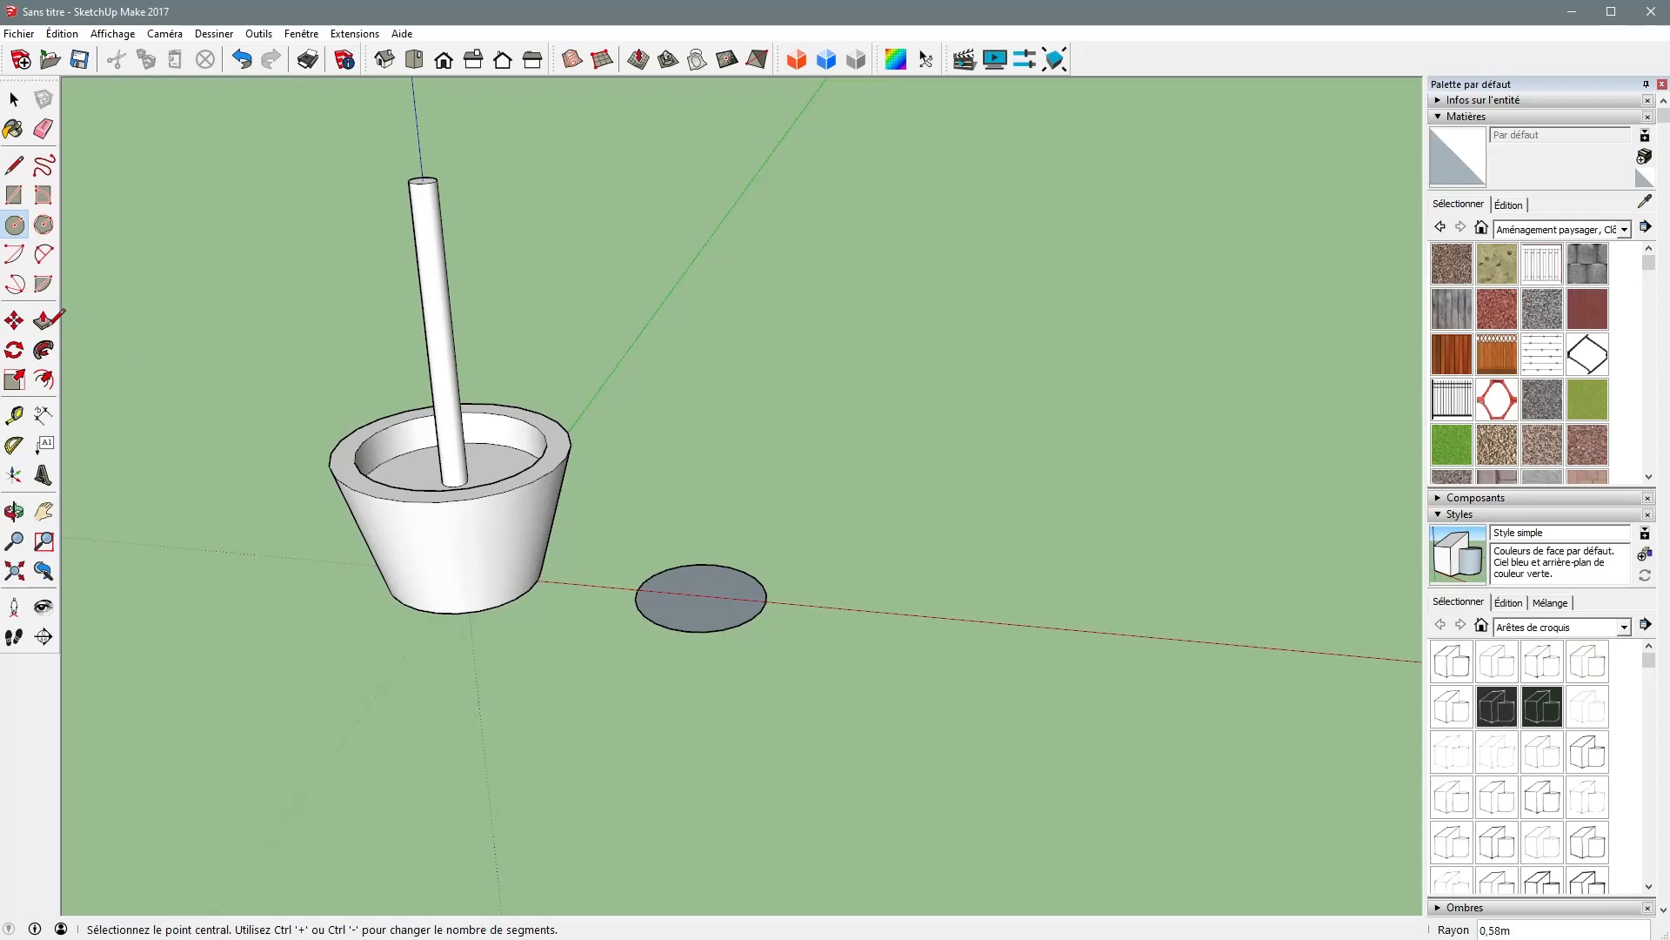
- Pull the circle beside the pot up about 0.15 m into a flat disc
{"action": "left_click", "coordinate": [43, 321]}
{"action": "left_click", "coordinate": [697, 633]}
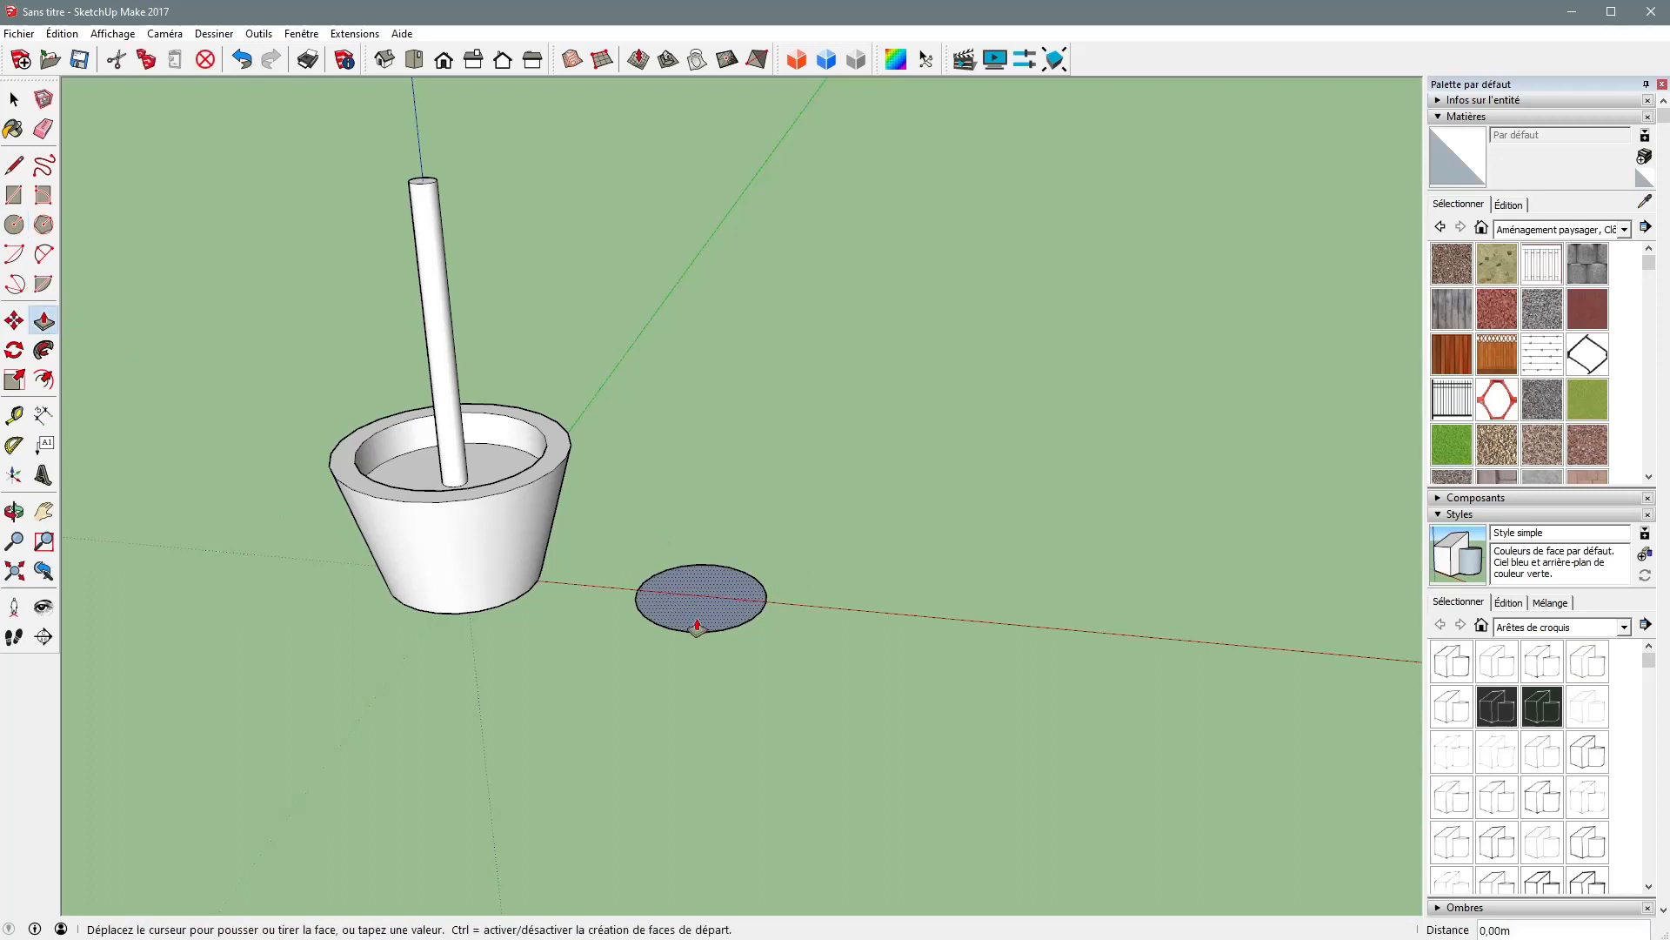
{"action": "left_click", "coordinate": [694, 614]}
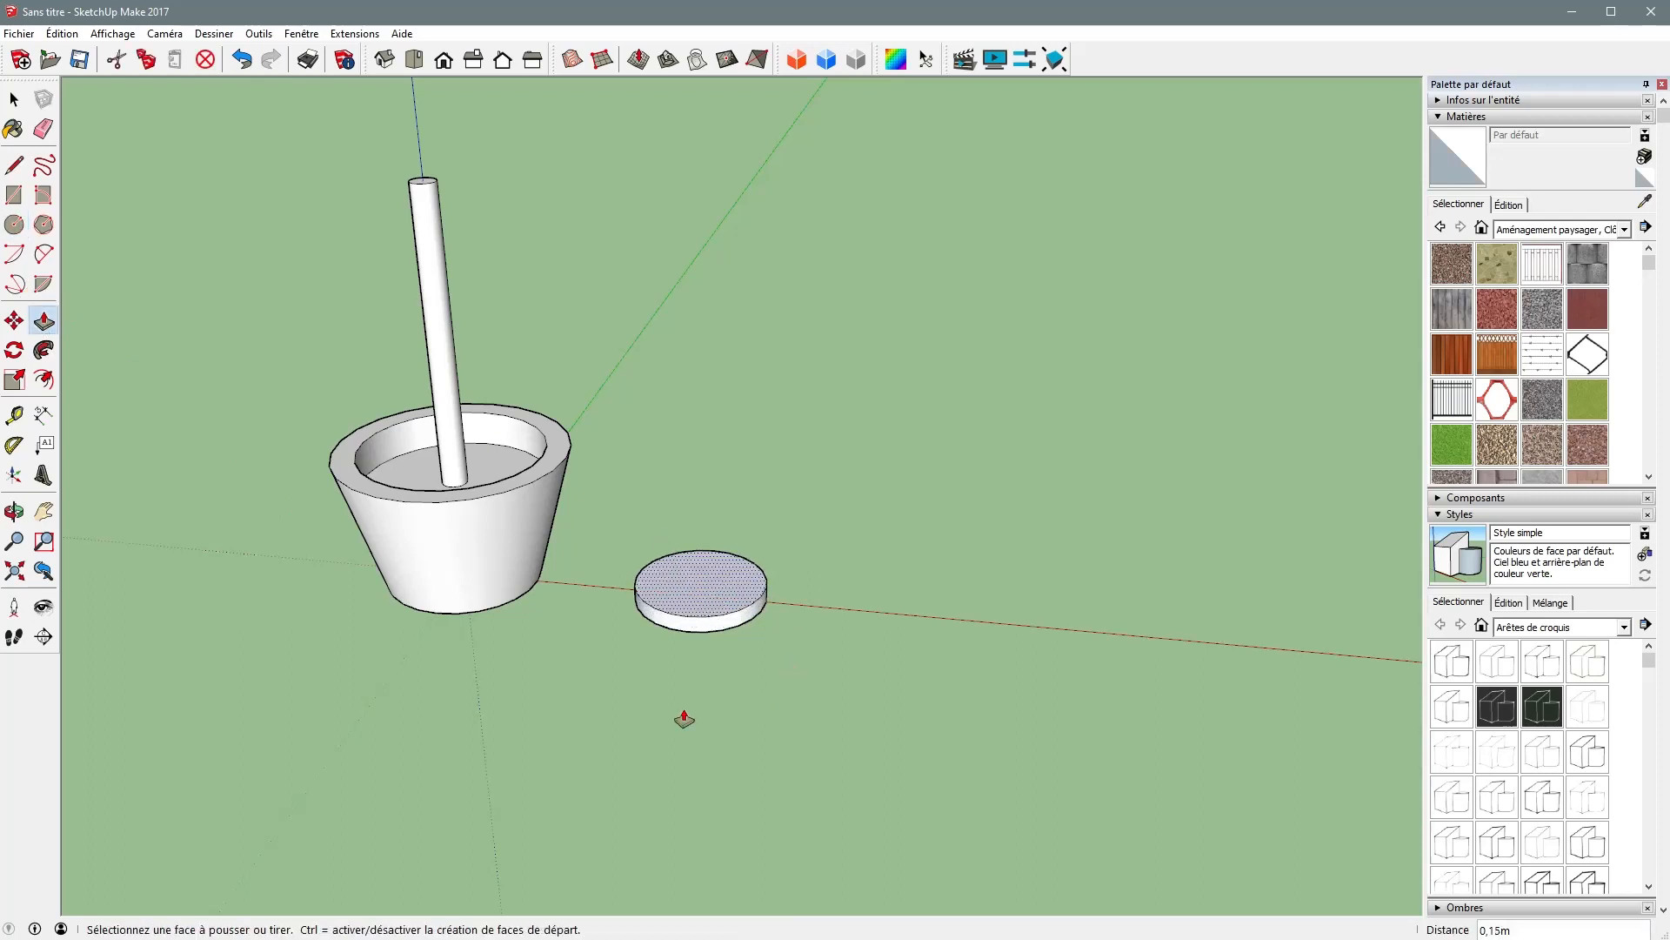
- Draw a horizontal circle with a radius of about 0.28 m on the red axis, beyond the flat disc
{"action": "scroll", "coordinate": [536, 670], "scroll_direction": "down", "scroll_amount": 2}
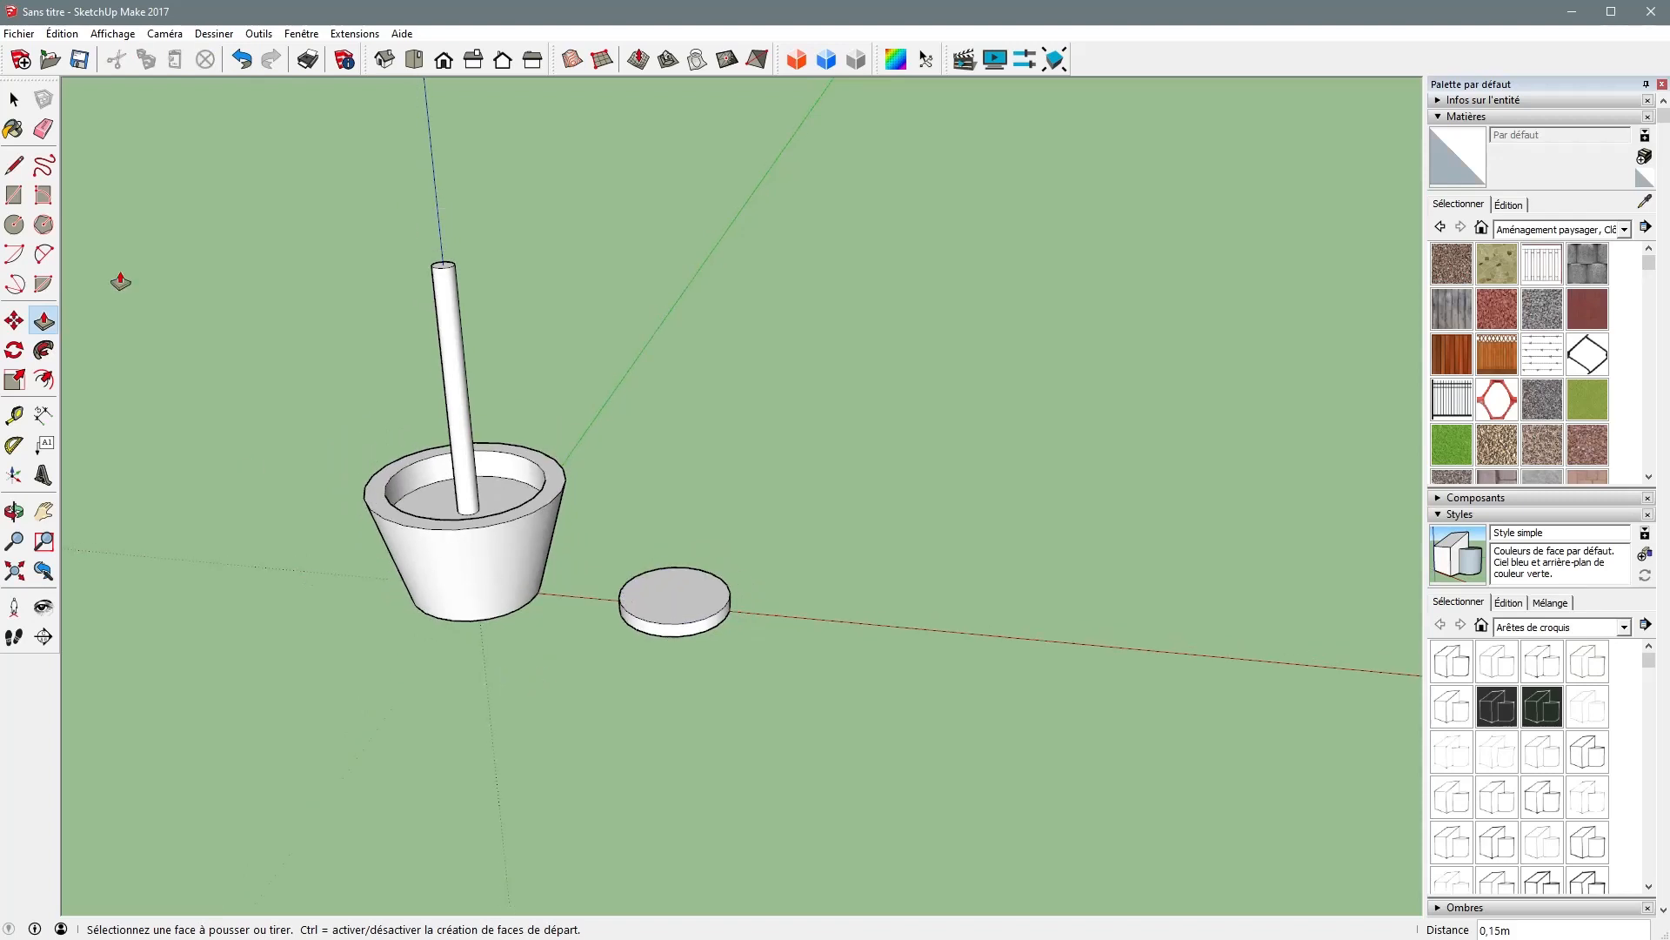
{"action": "left_click", "coordinate": [15, 226]}
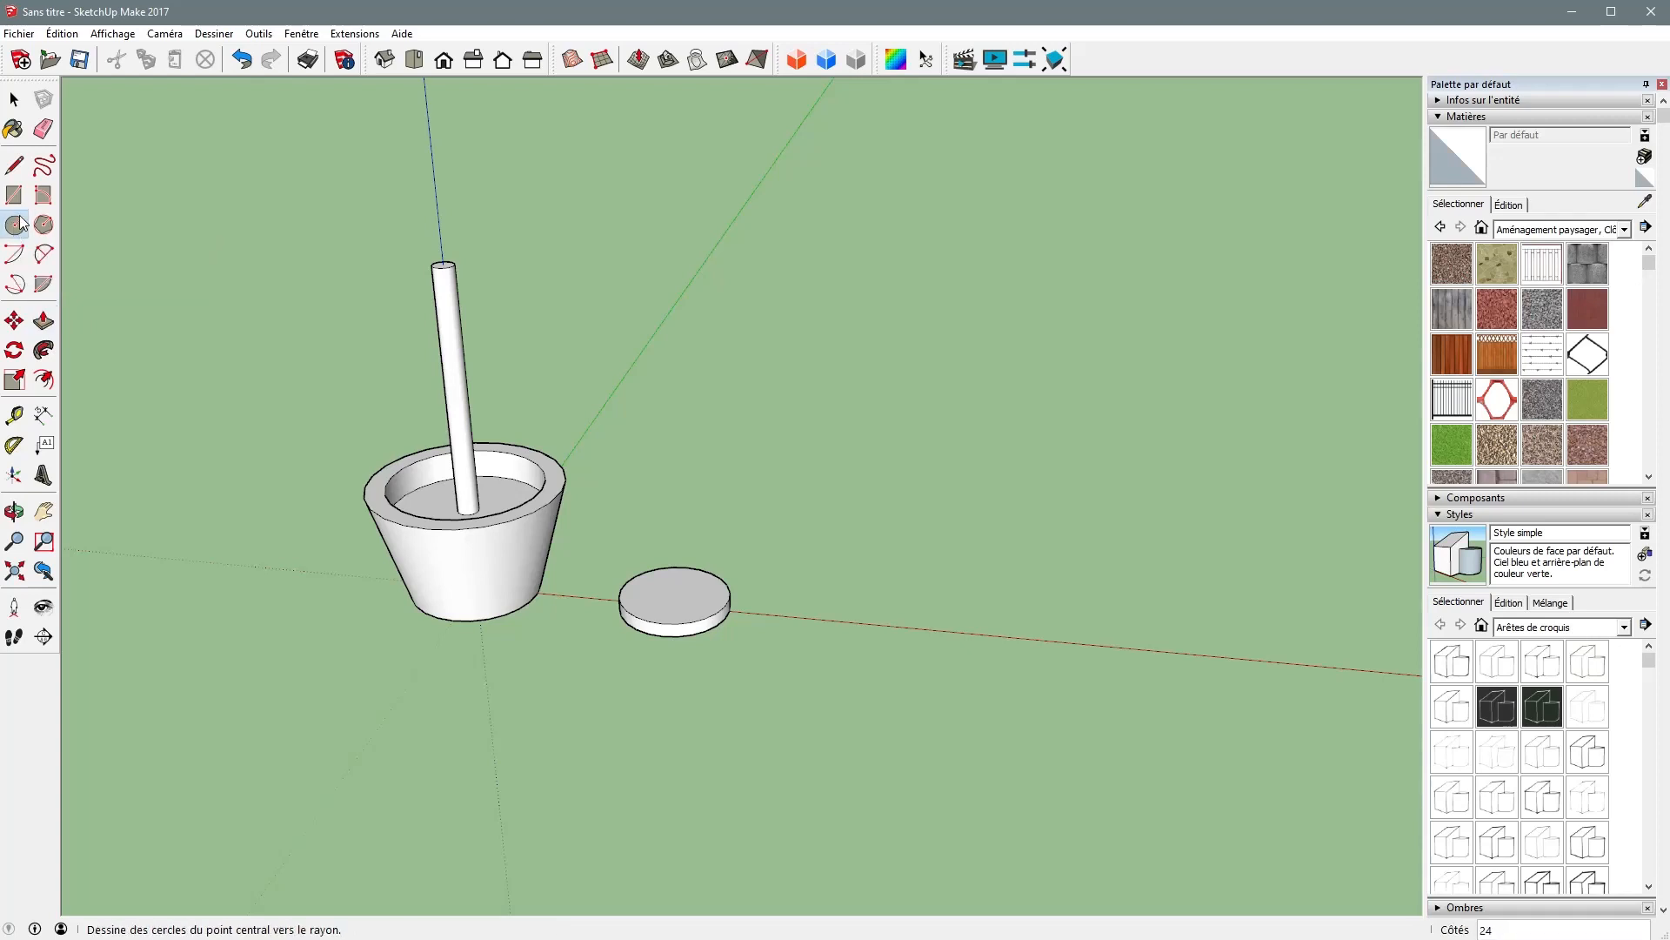
{"action": "left_click", "coordinate": [860, 623]}
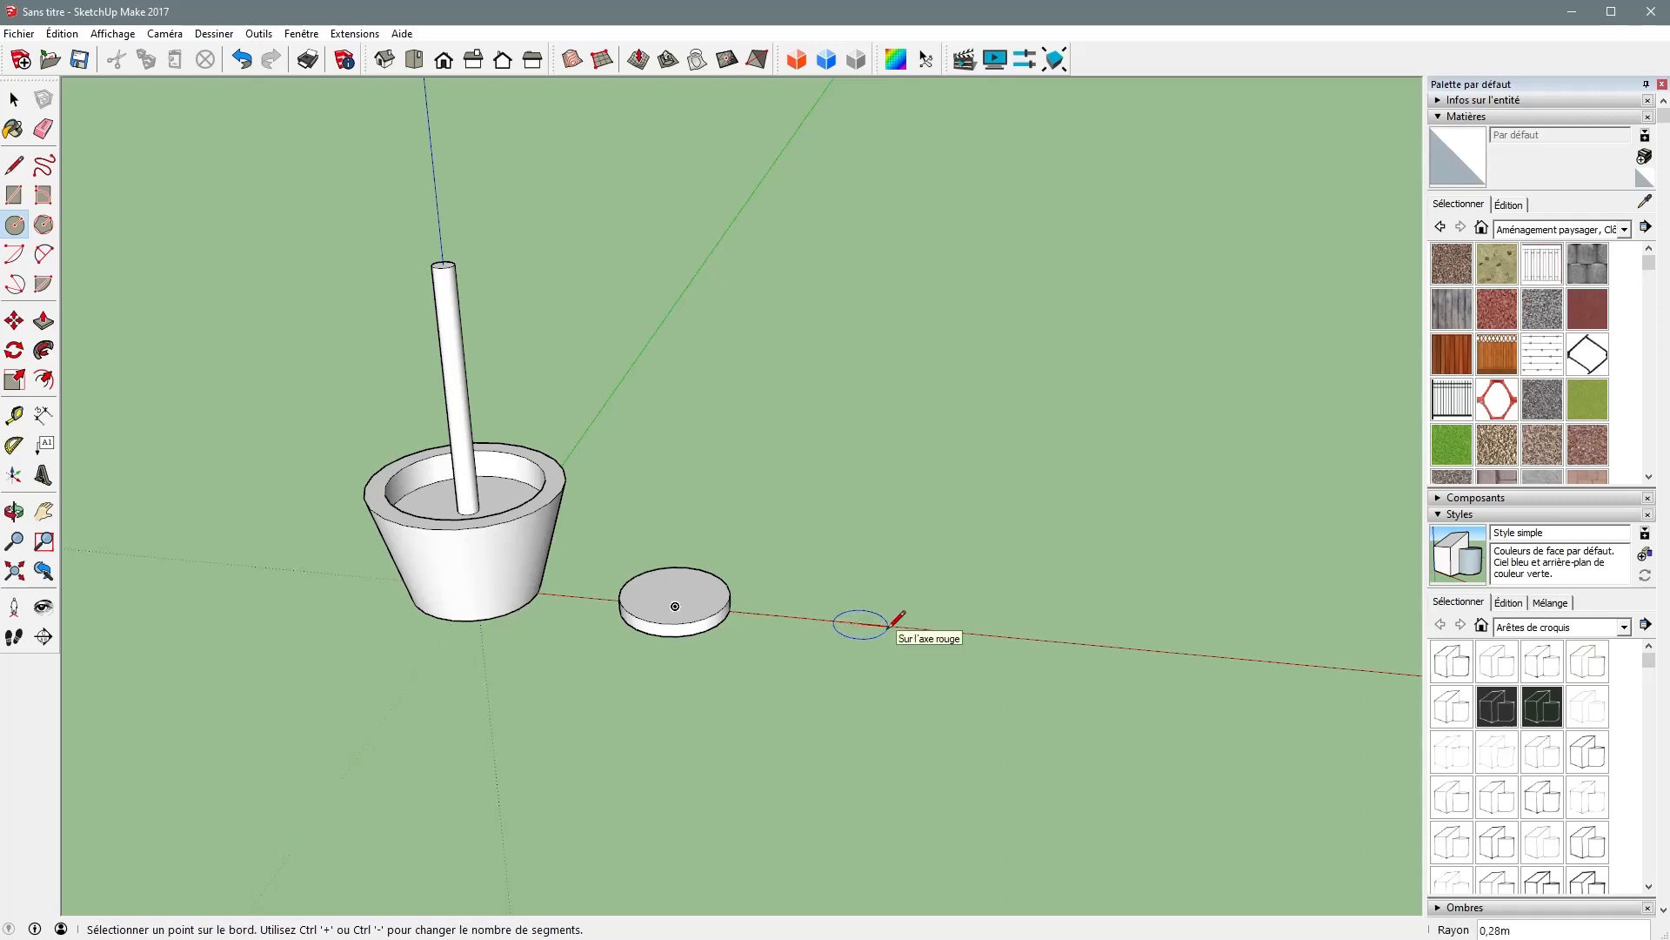
{"action": "left_click", "coordinate": [889, 625]}
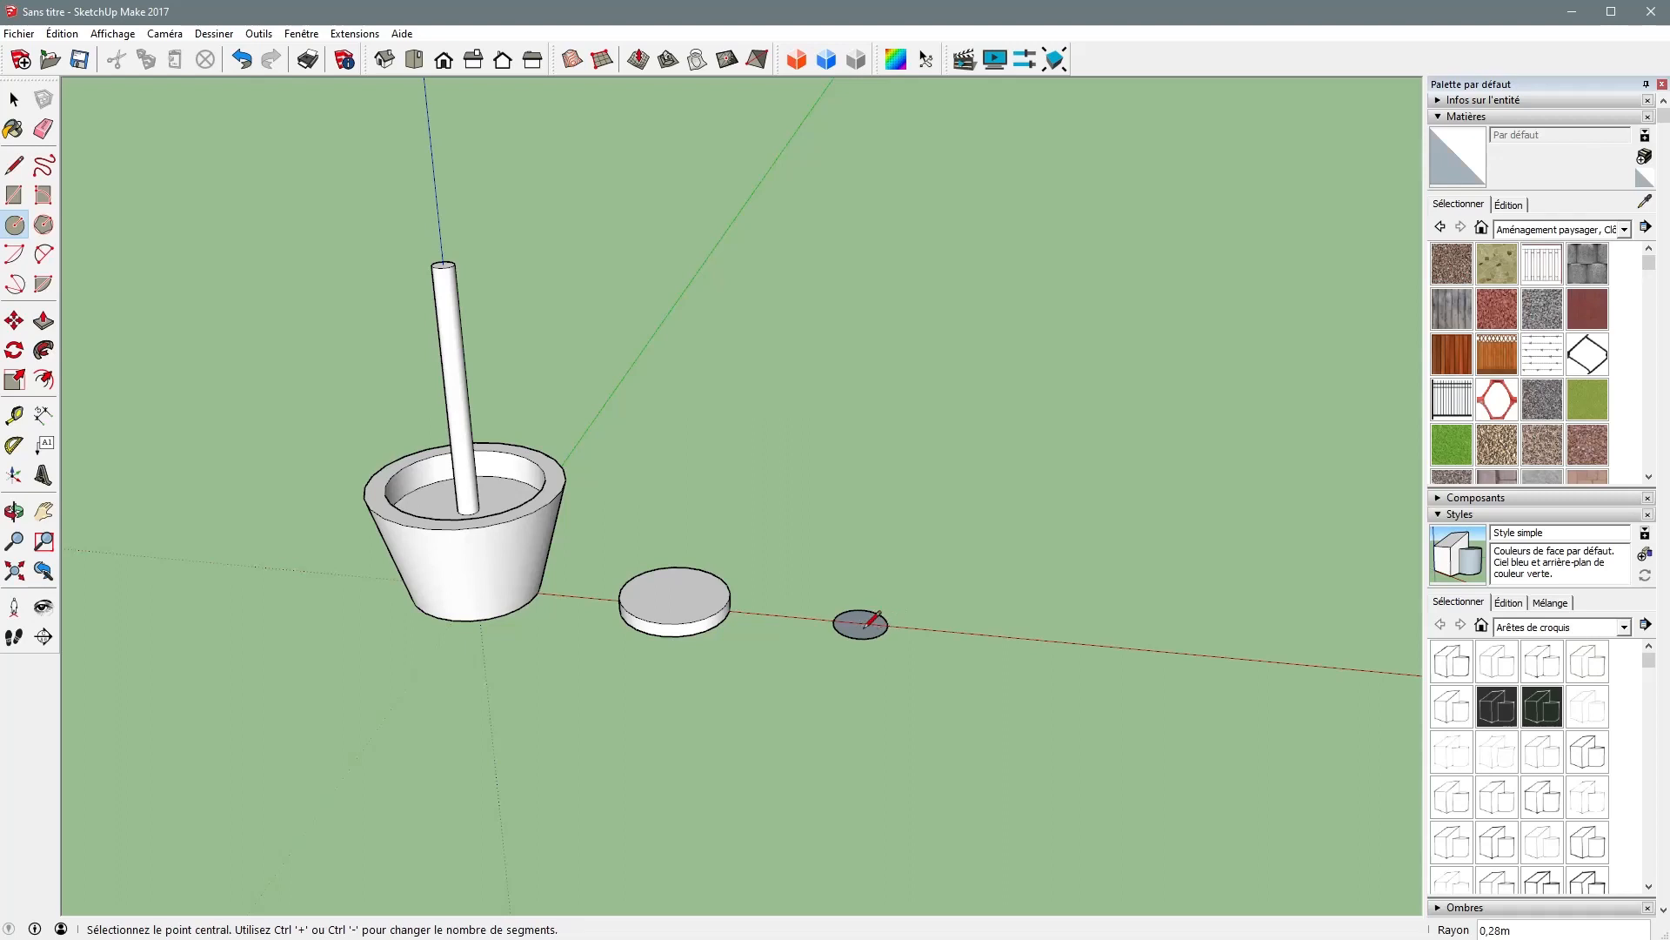
- Draw a vertical circle, perpendicular to the green axis, from the centre of the small horizontal circle and slightly larger than it
{"action": "scroll", "coordinate": [869, 623], "scroll_direction": "up", "scroll_amount": 6}
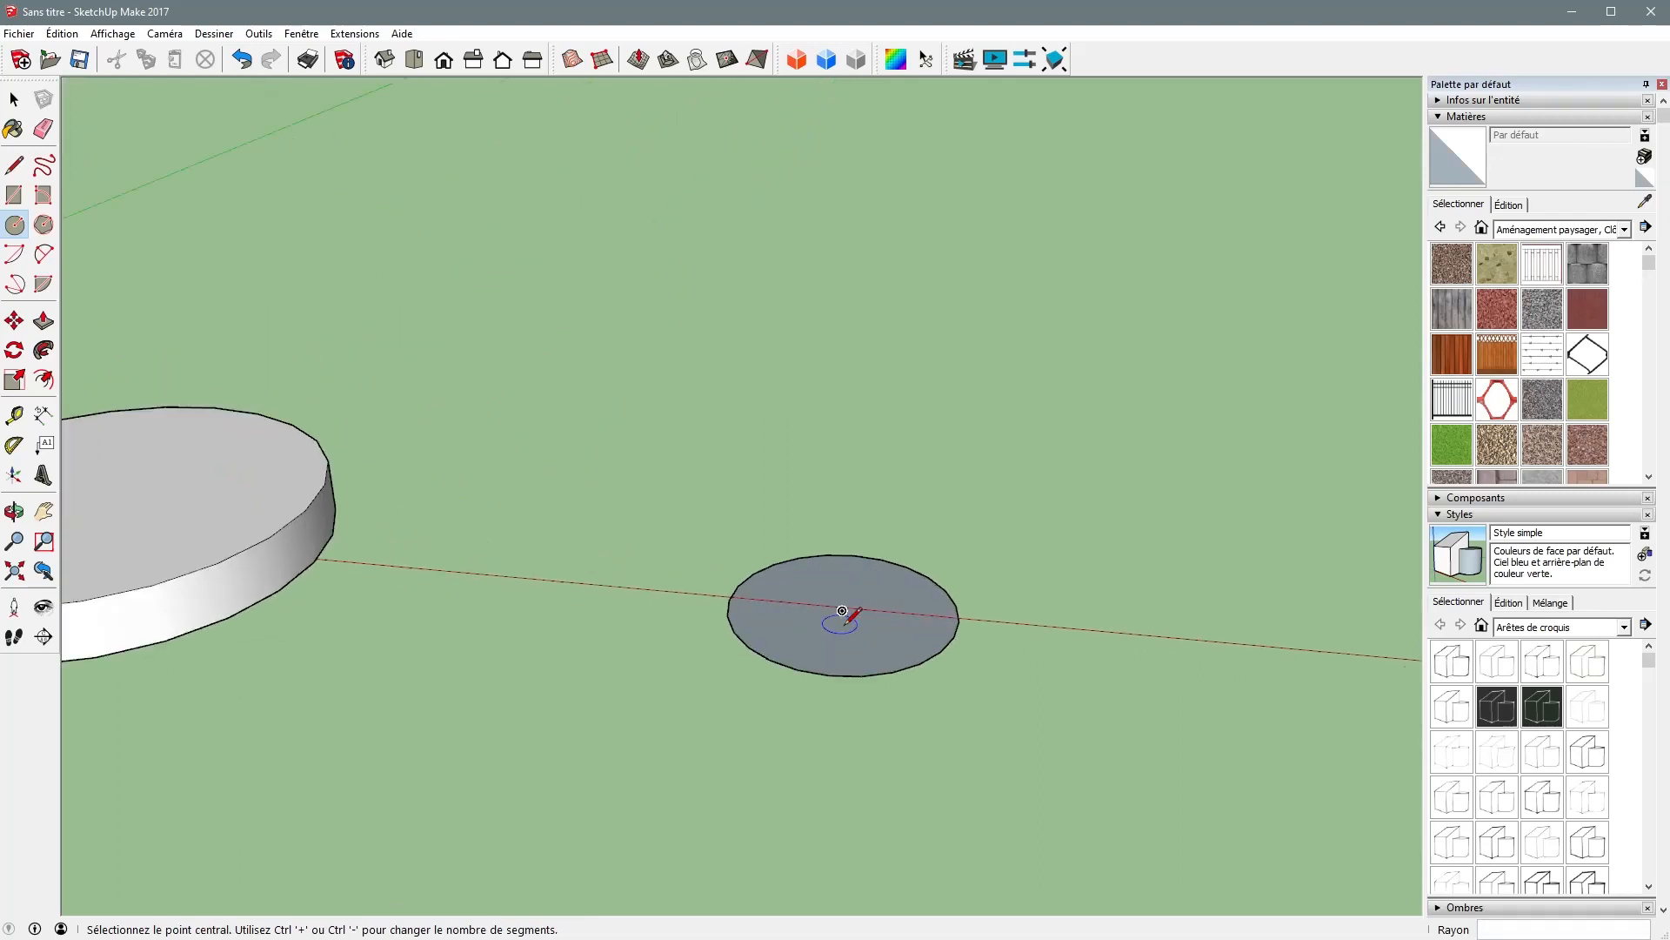
{"action": "scroll", "coordinate": [839, 610], "scroll_direction": "up", "scroll_amount": 4}
{"action": "middle_click_drag", "start_coordinate": [824, 641], "coordinate": [823, 403]}
{"action": "key", "text": "c"}
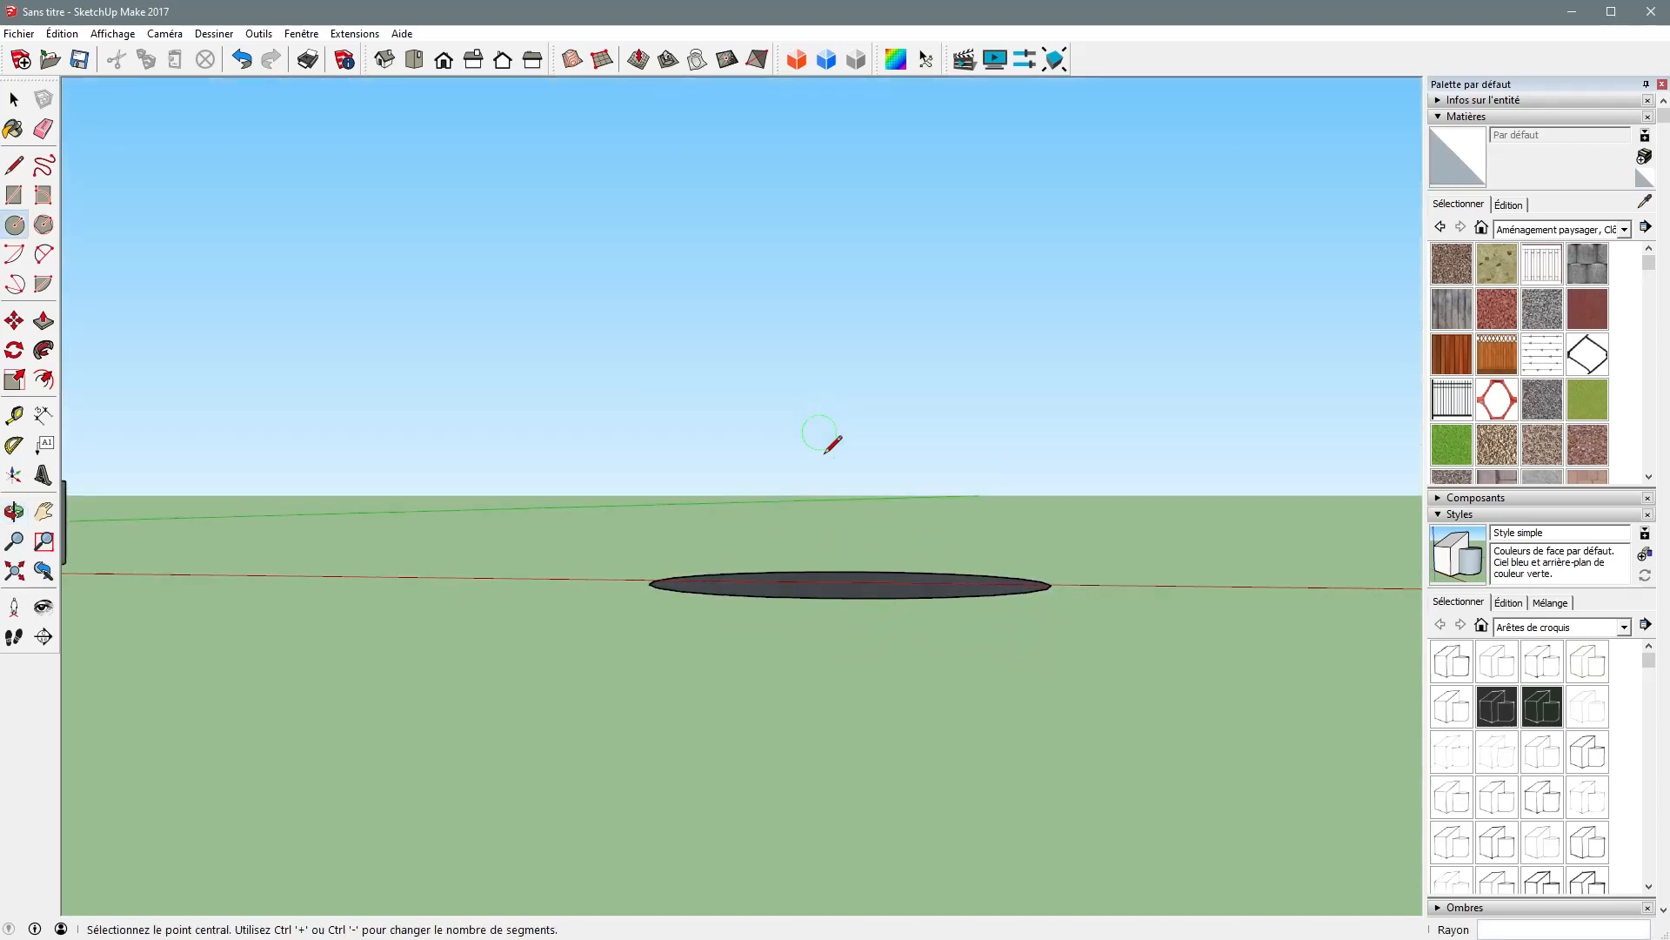
{"action": "left_click", "coordinate": [848, 582]}
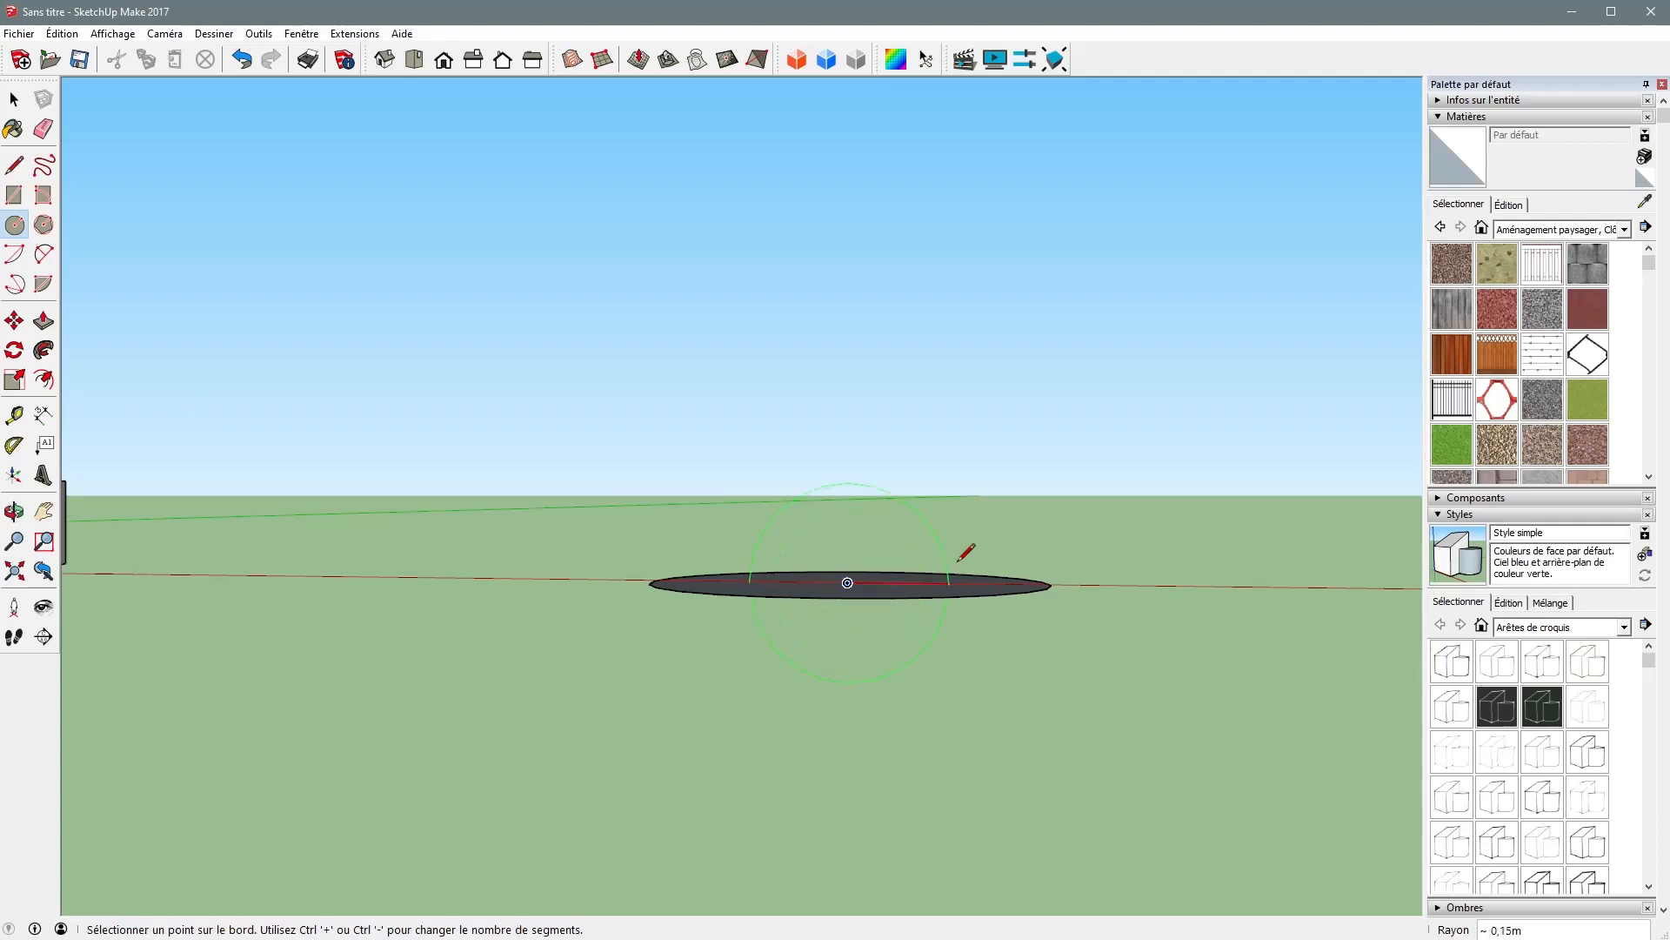
{"action": "left_click", "coordinate": [1066, 575]}
- Sweep the vertical circle around the edge of the small horizontal circle with Follow Me to form a sphere
{"action": "key", "text": "o"}
{"action": "left_click_drag", "start_coordinate": [1075, 500], "coordinate": [764, 716]}
{"action": "key", "text": "c"}
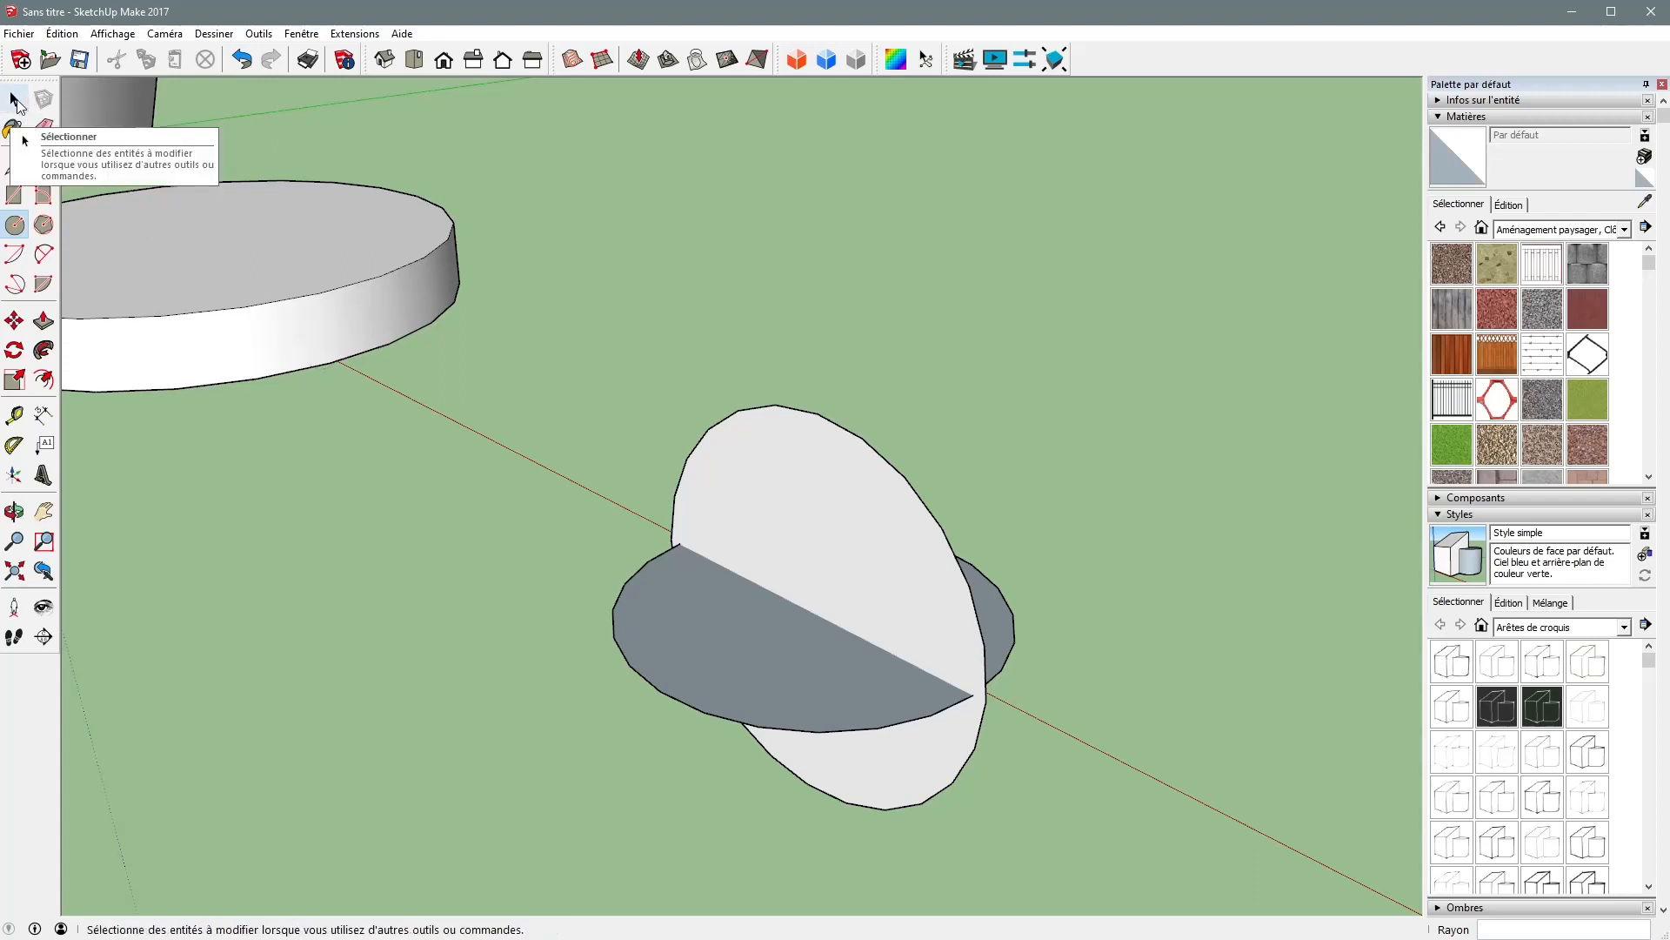
{"action": "left_click", "coordinate": [14, 101]}
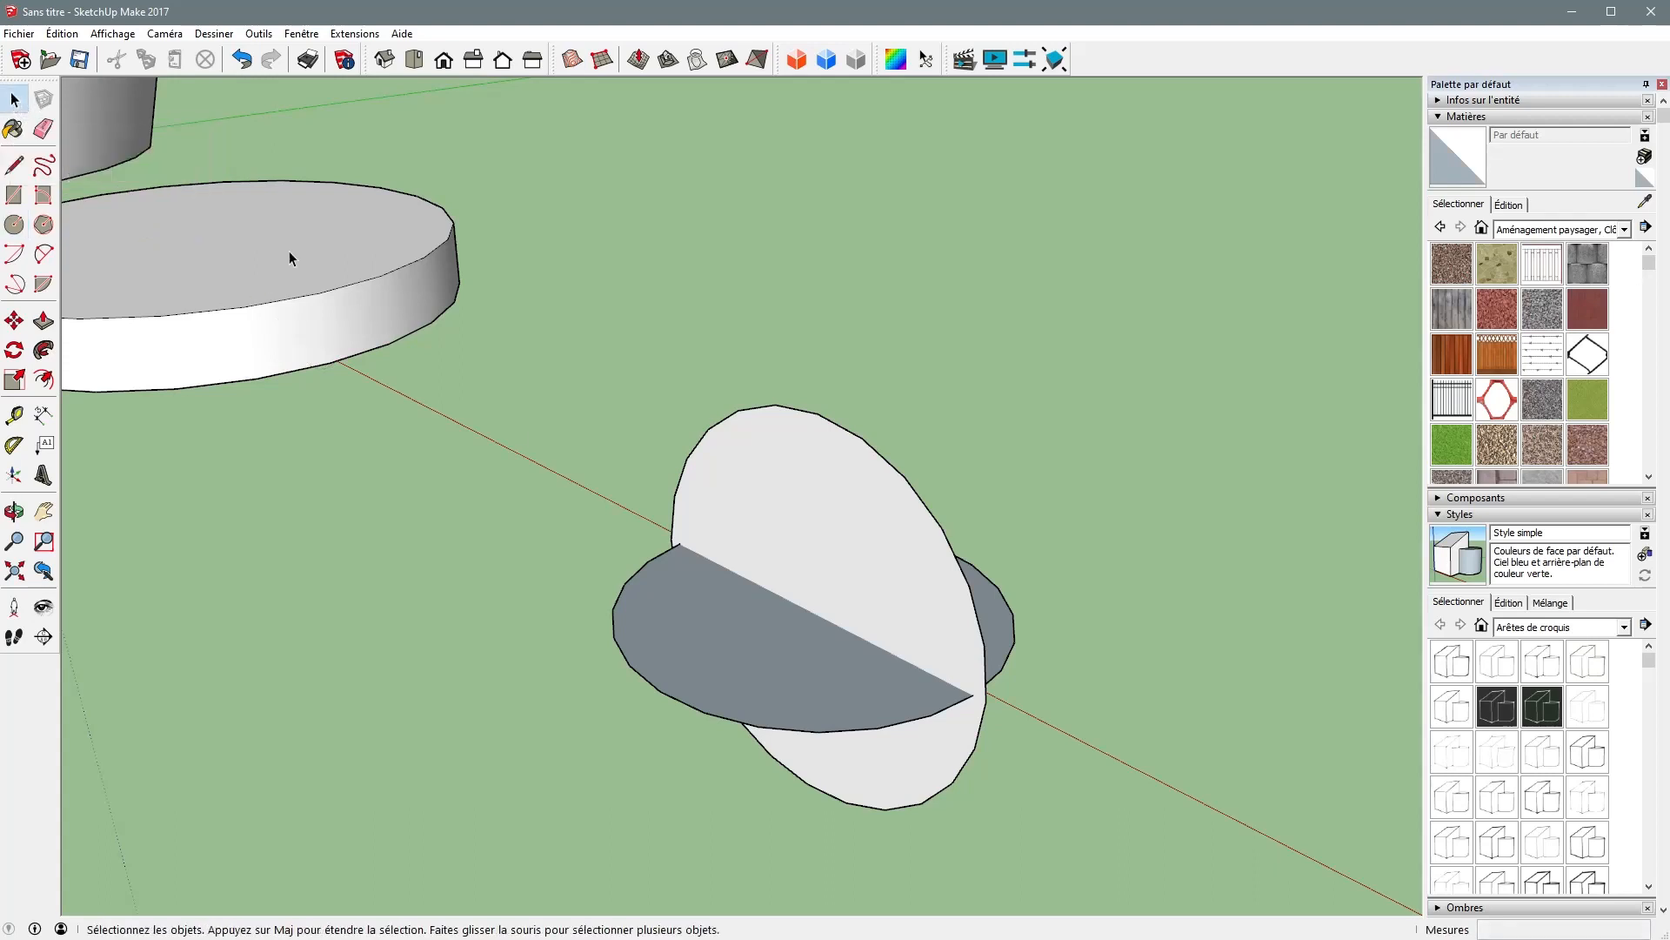
{"action": "left_click", "coordinate": [636, 675]}
{"action": "left_click", "coordinate": [43, 351]}
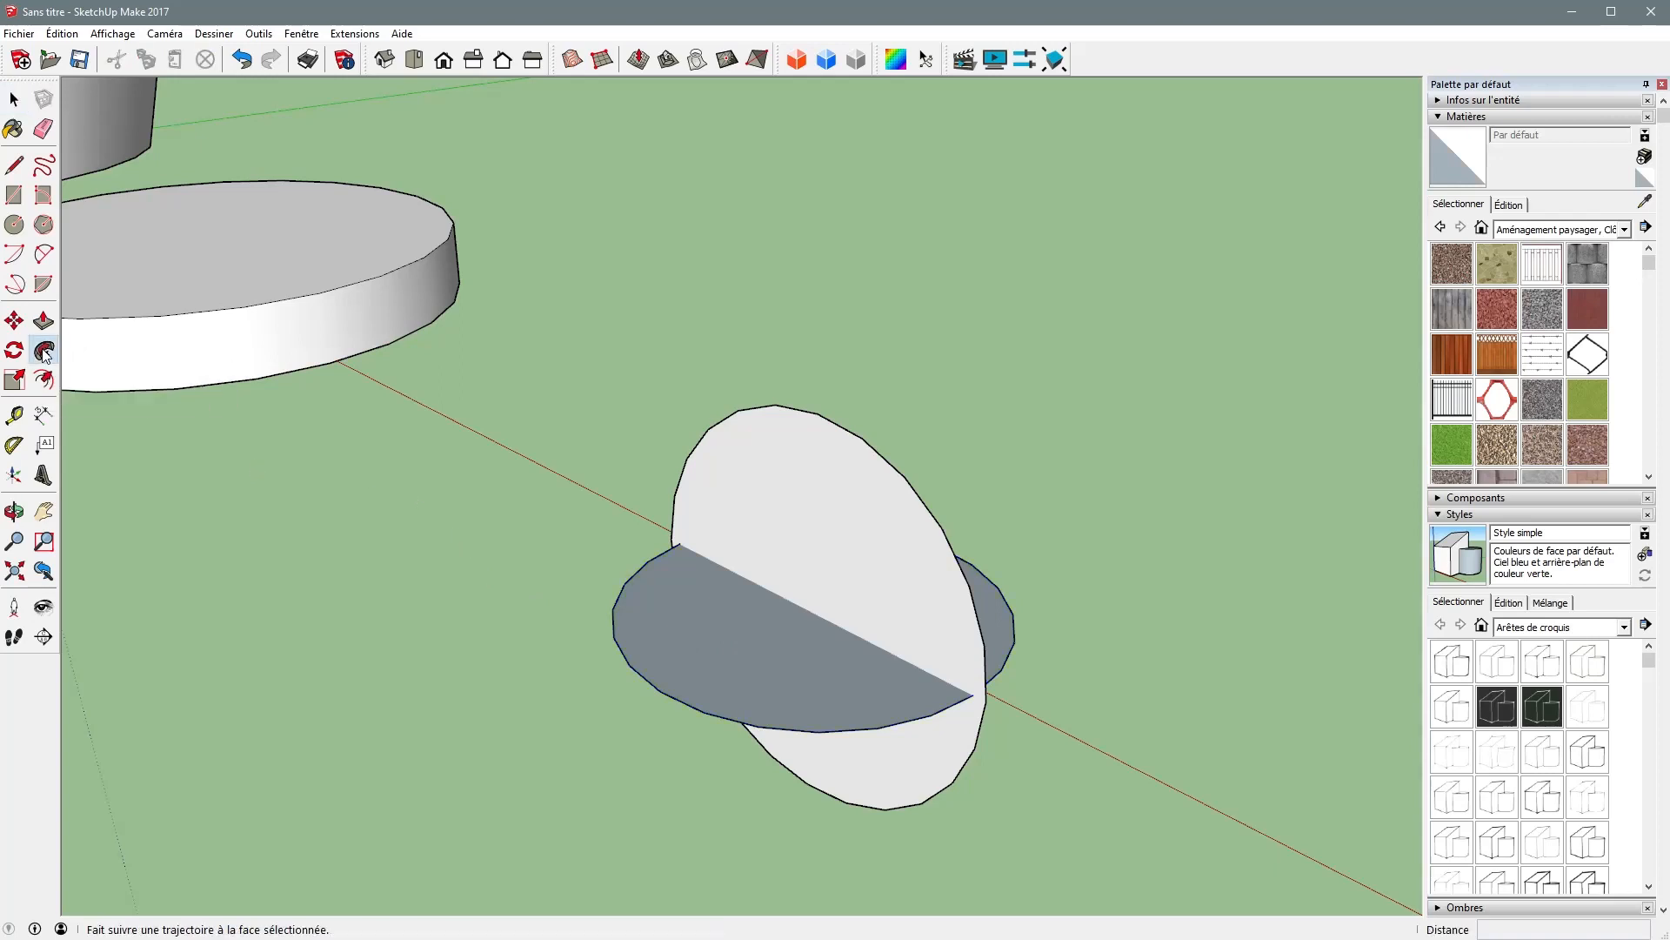
{"action": "left_click", "coordinate": [805, 540]}
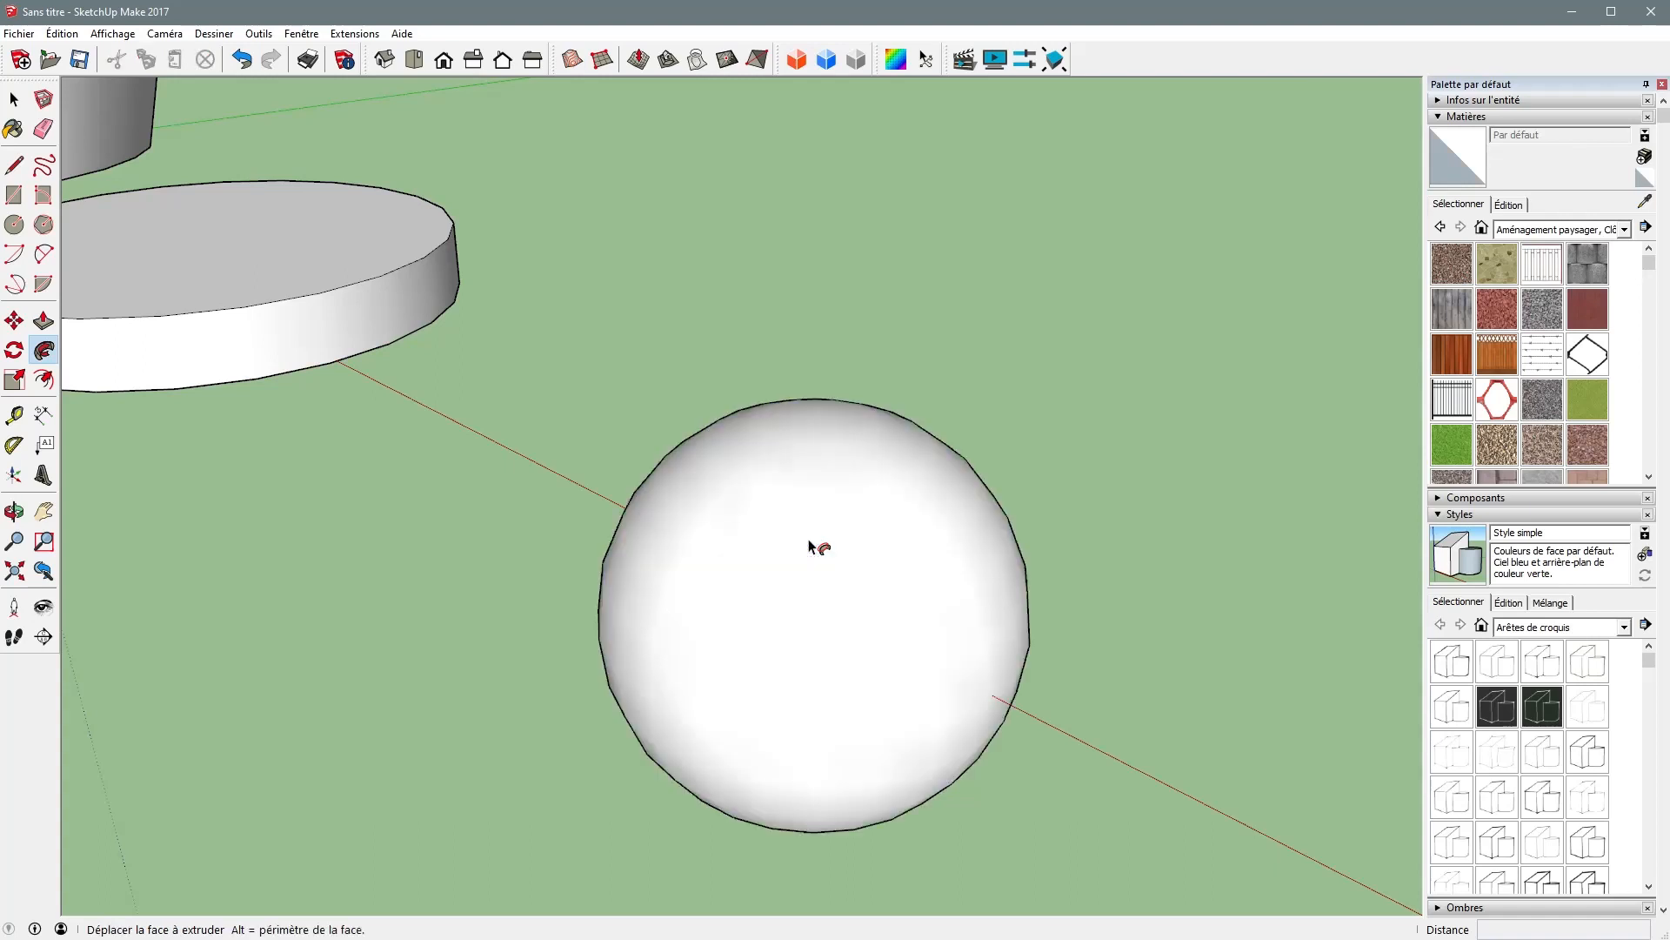
- Select the whole sphere with all its faces and edges and make it a group
{"action": "scroll", "coordinate": [526, 519], "scroll_direction": "down", "scroll_amount": 3}
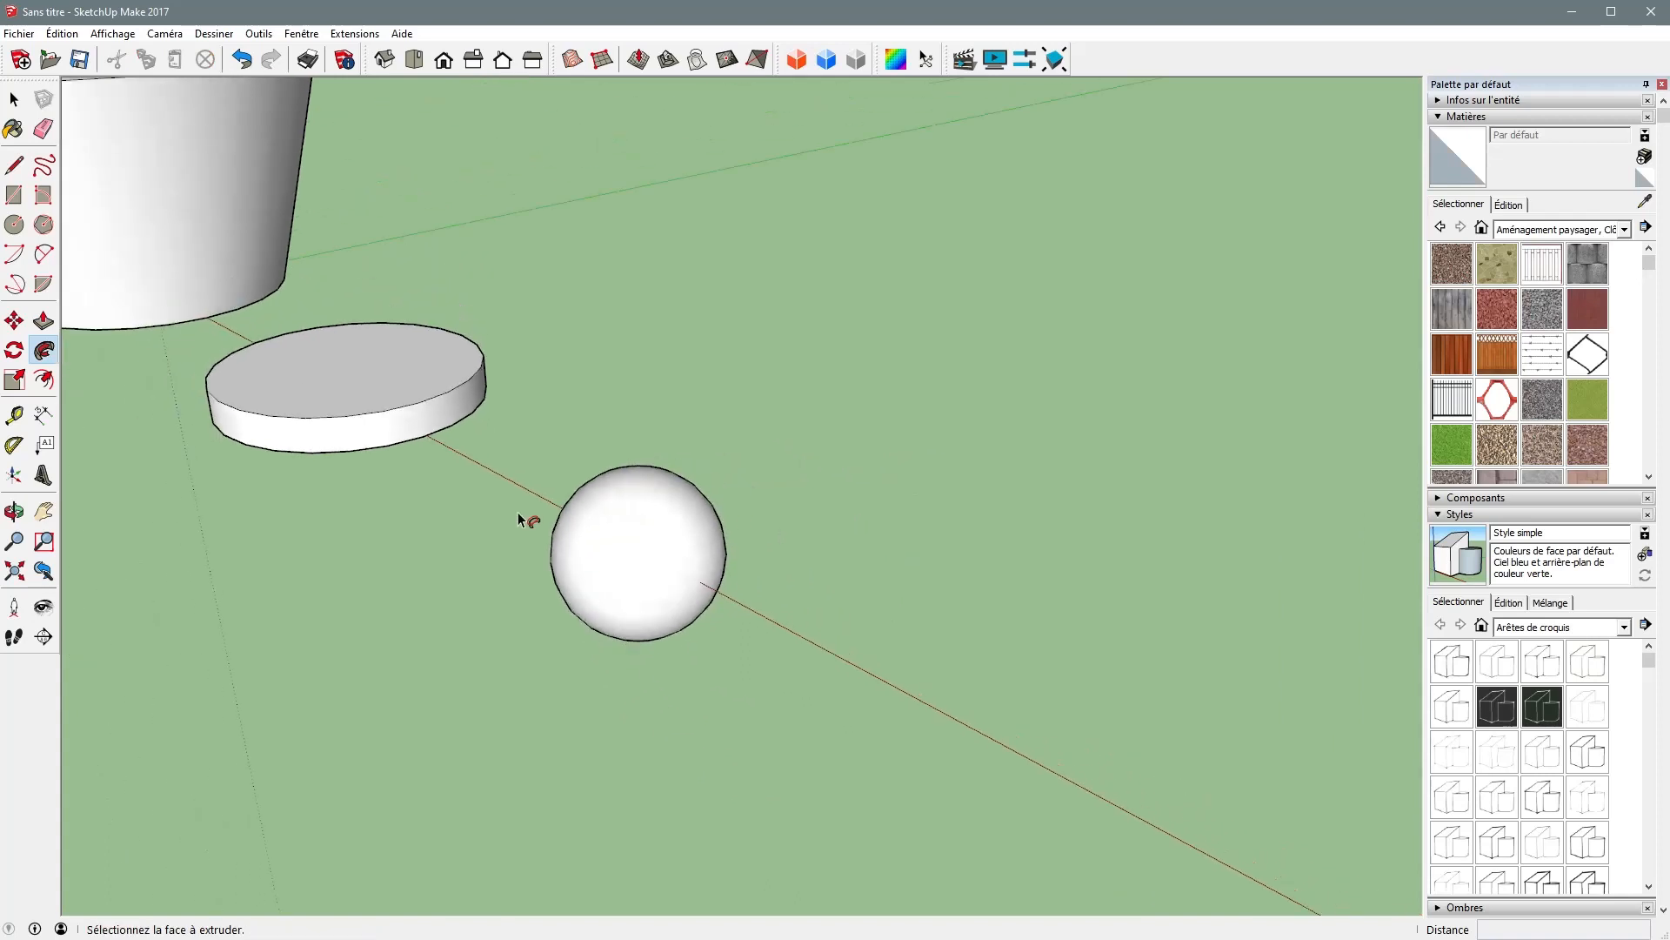
{"action": "middle_click_drag", "start_coordinate": [525, 519], "coordinate": [377, 380]}
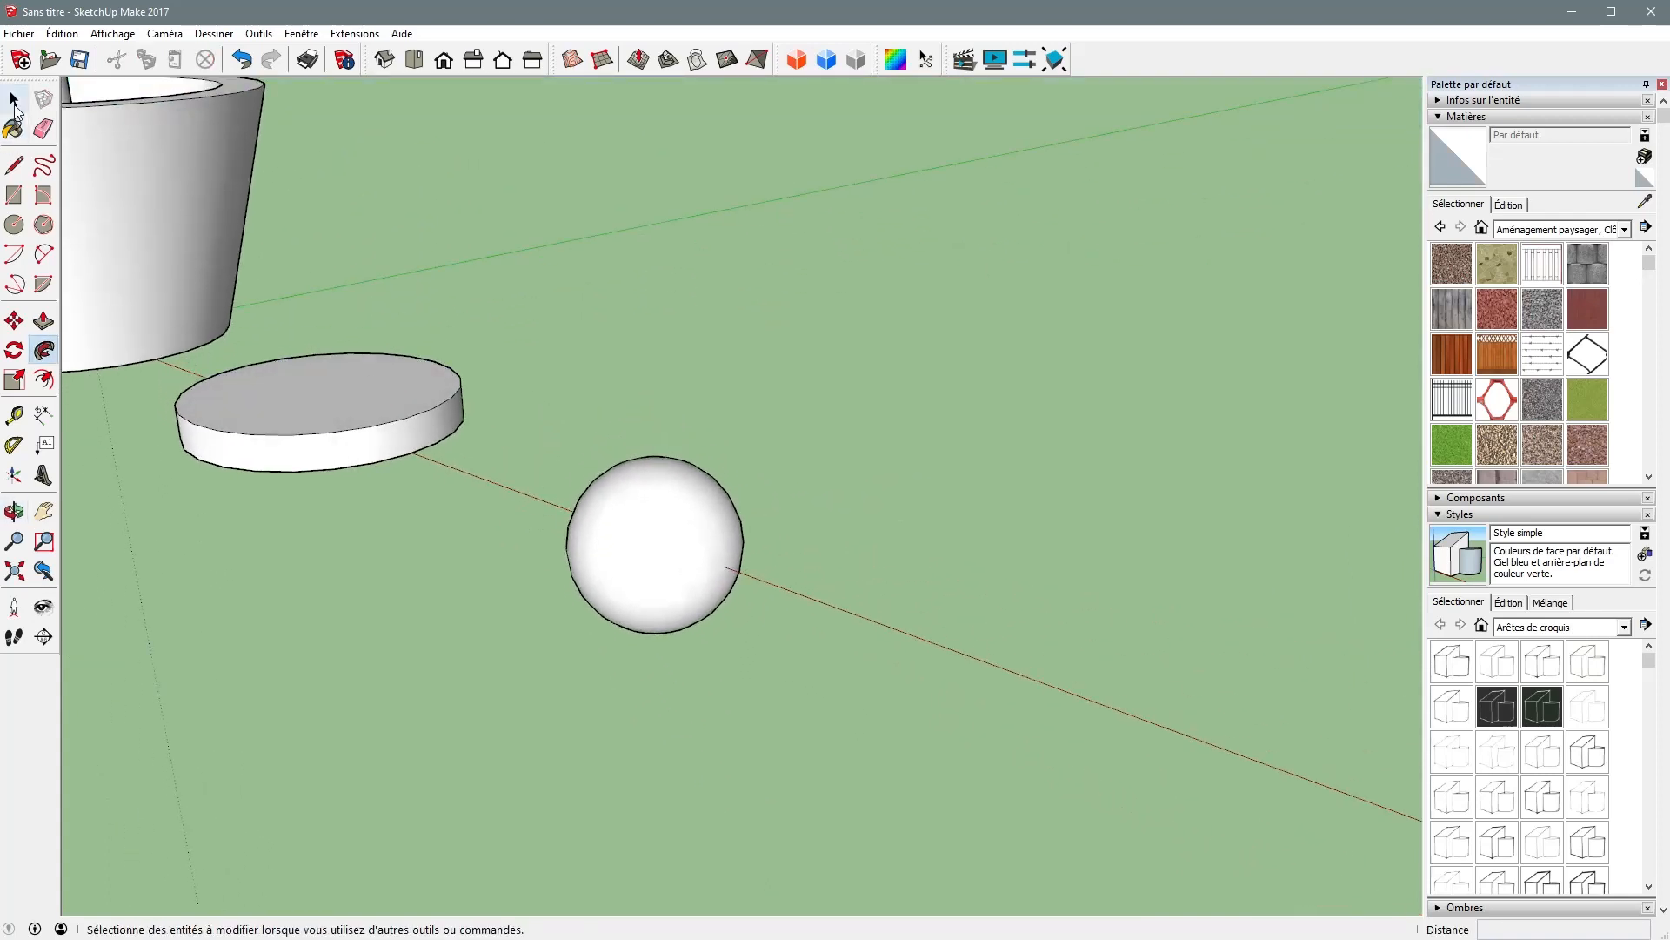
{"action": "left_click", "coordinate": [14, 99]}
{"action": "triple_click", "coordinate": [643, 551]}
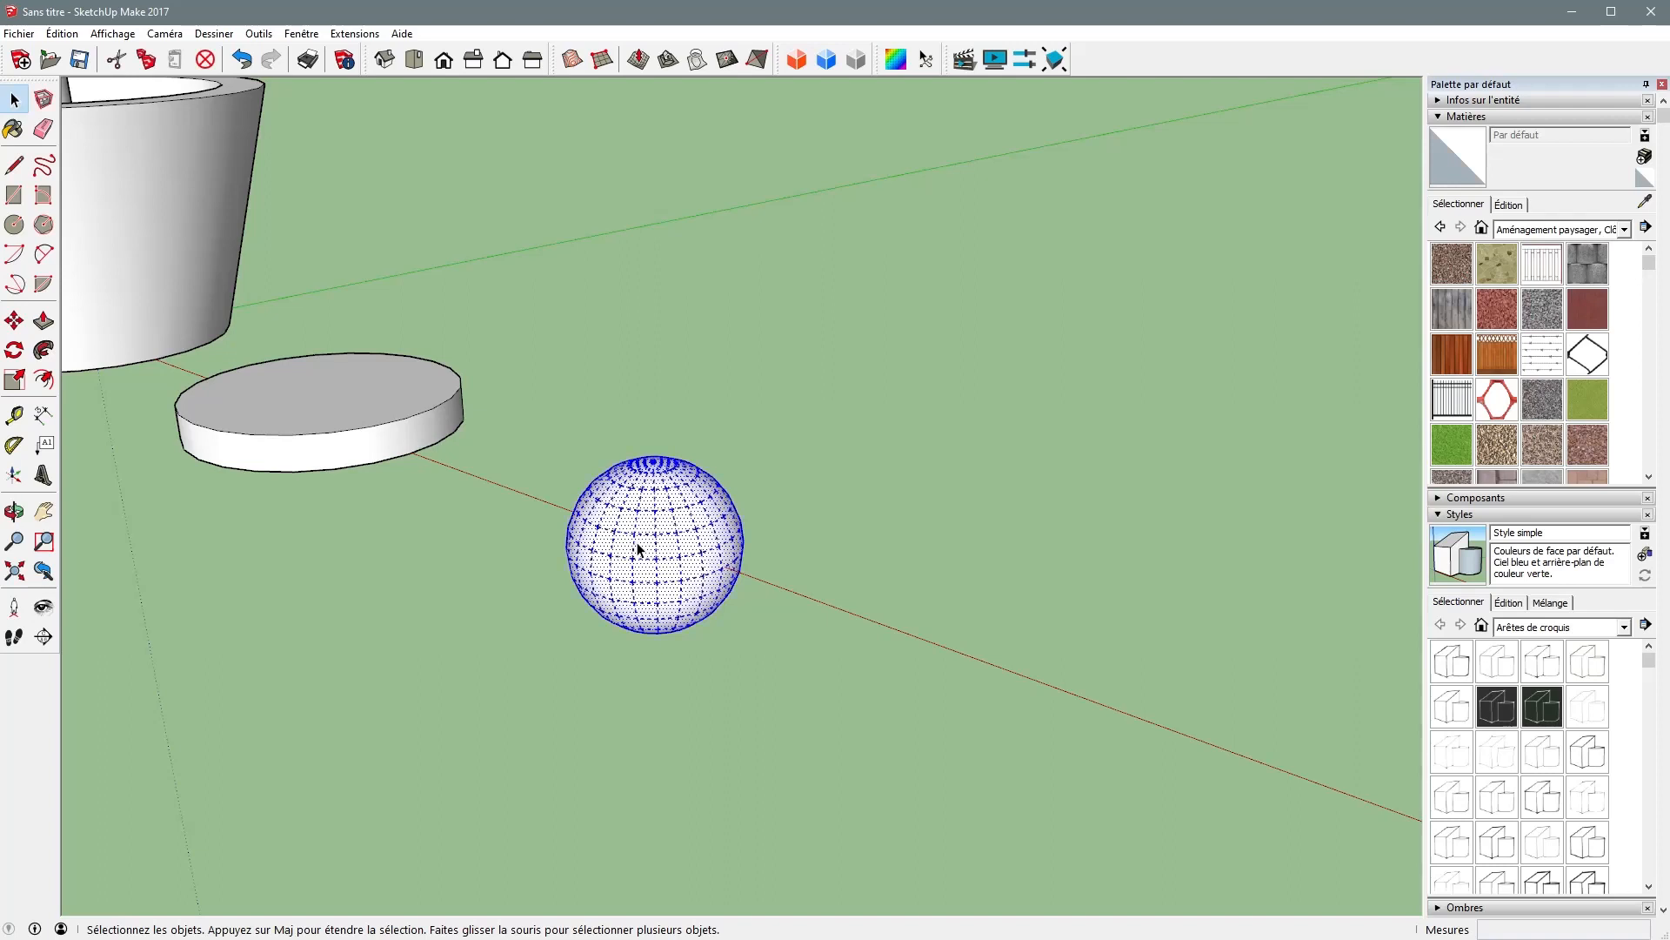
{"action": "right_click", "coordinate": [637, 543]}
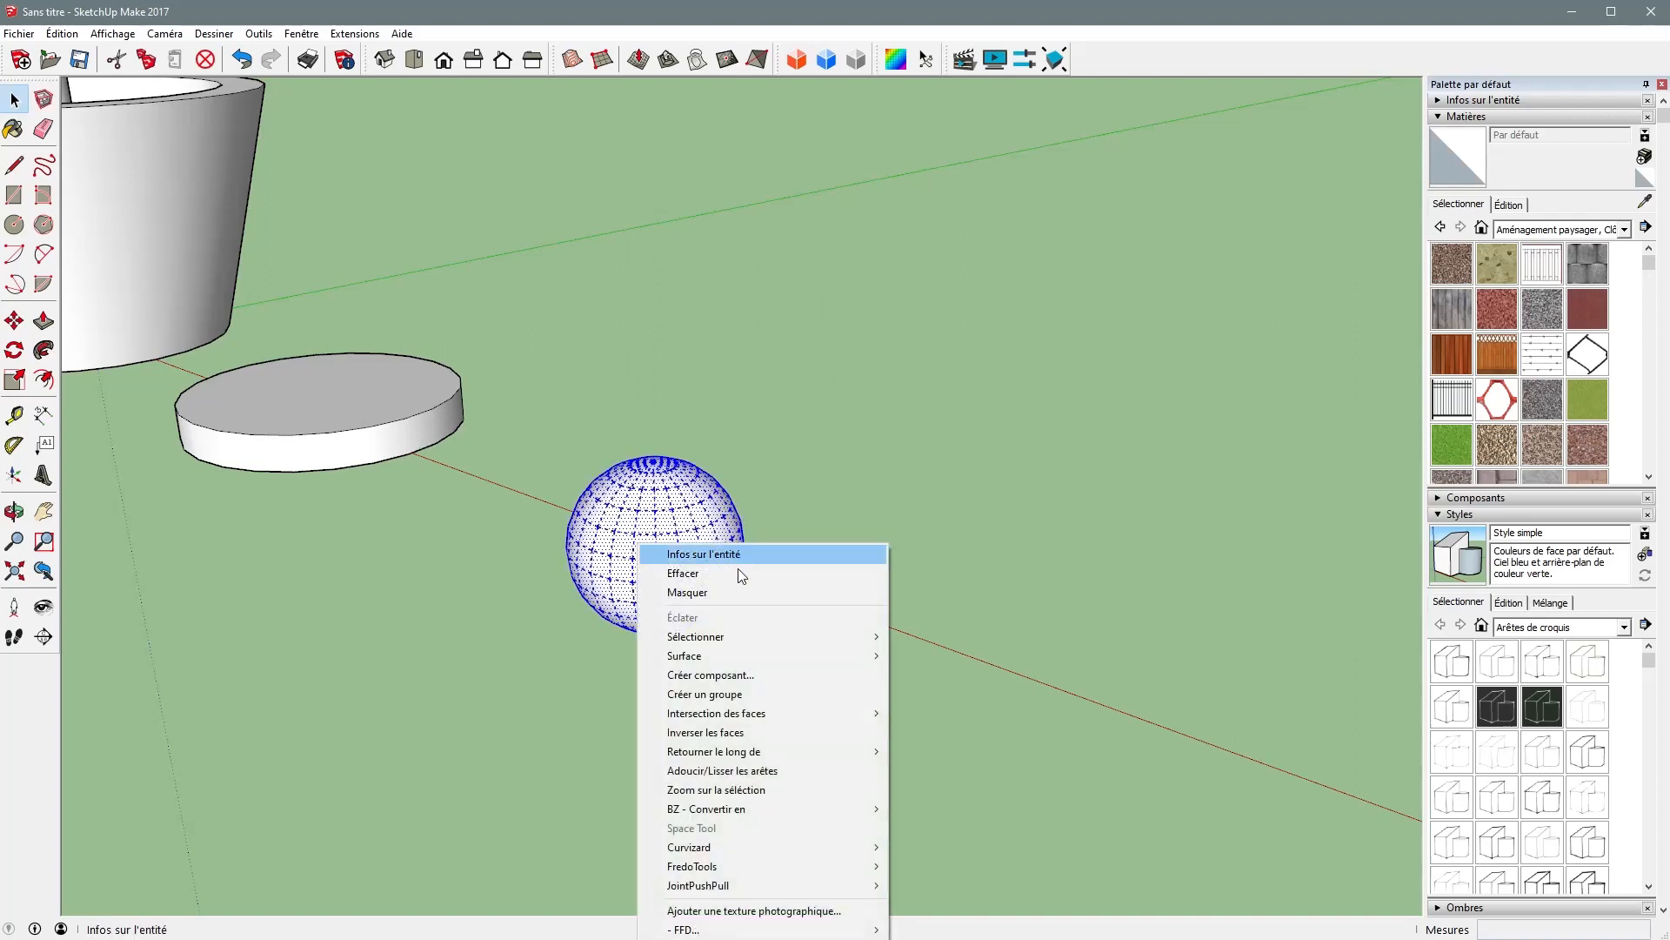
{"action": "left_click", "coordinate": [721, 694]}
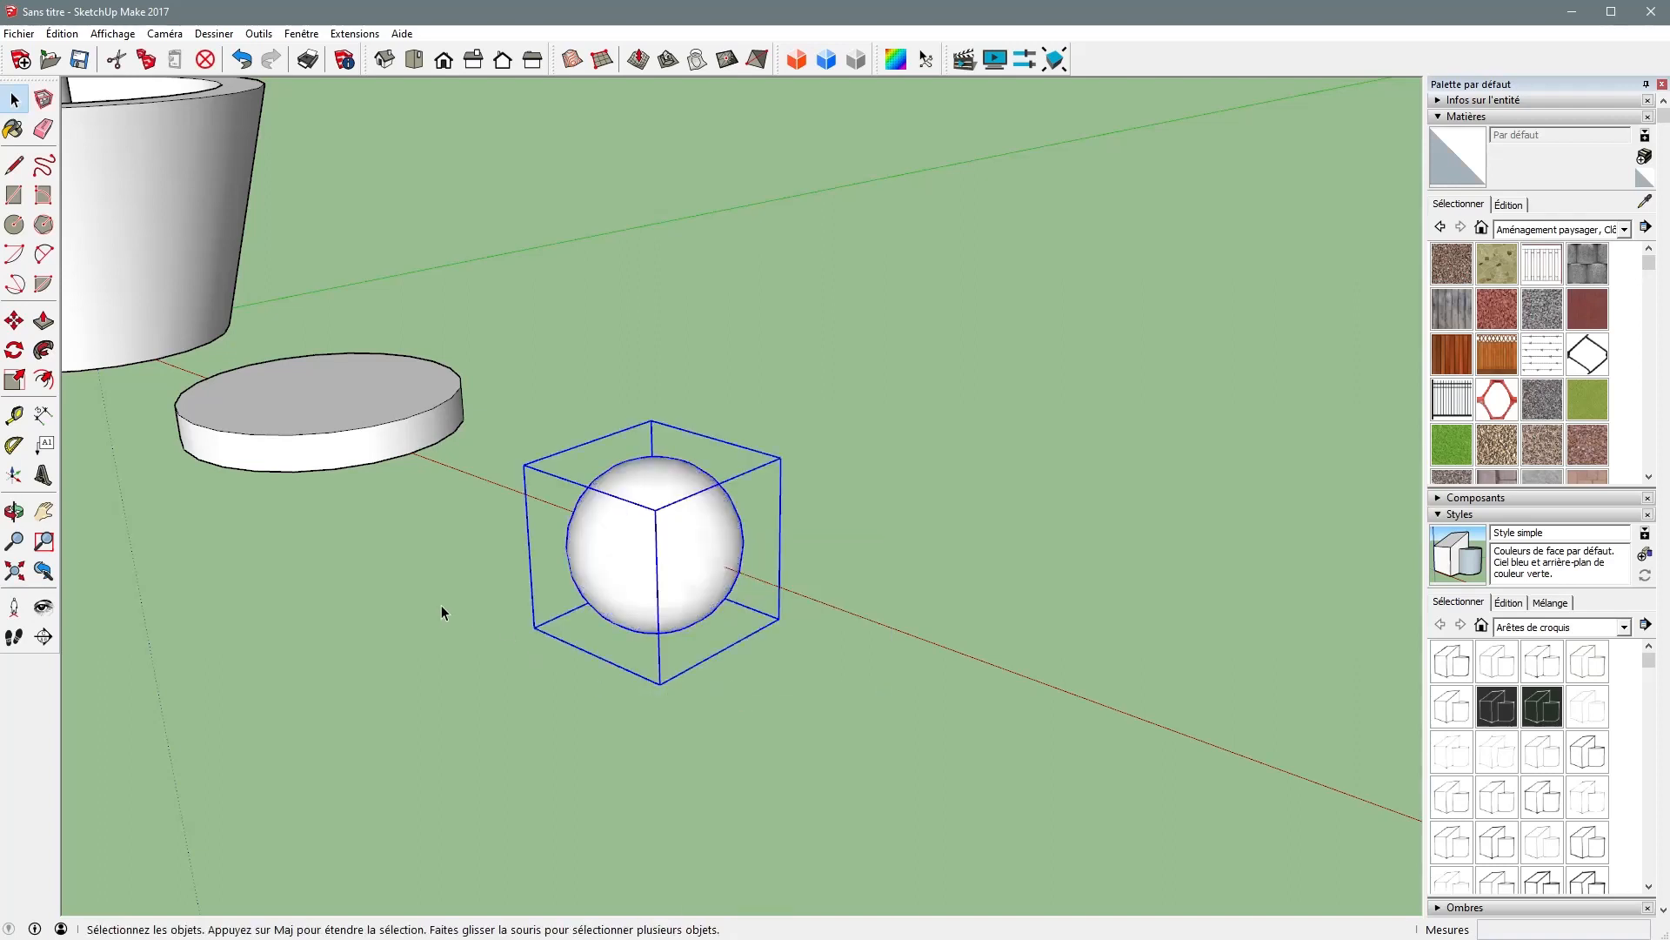
- Select the entire flat disc between the pot and the sphere and make it a group
{"action": "scroll", "coordinate": [436, 609], "scroll_direction": "down", "scroll_amount": 1}
{"action": "double_click", "coordinate": [321, 415]}
{"action": "triple_click", "coordinate": [337, 442]}
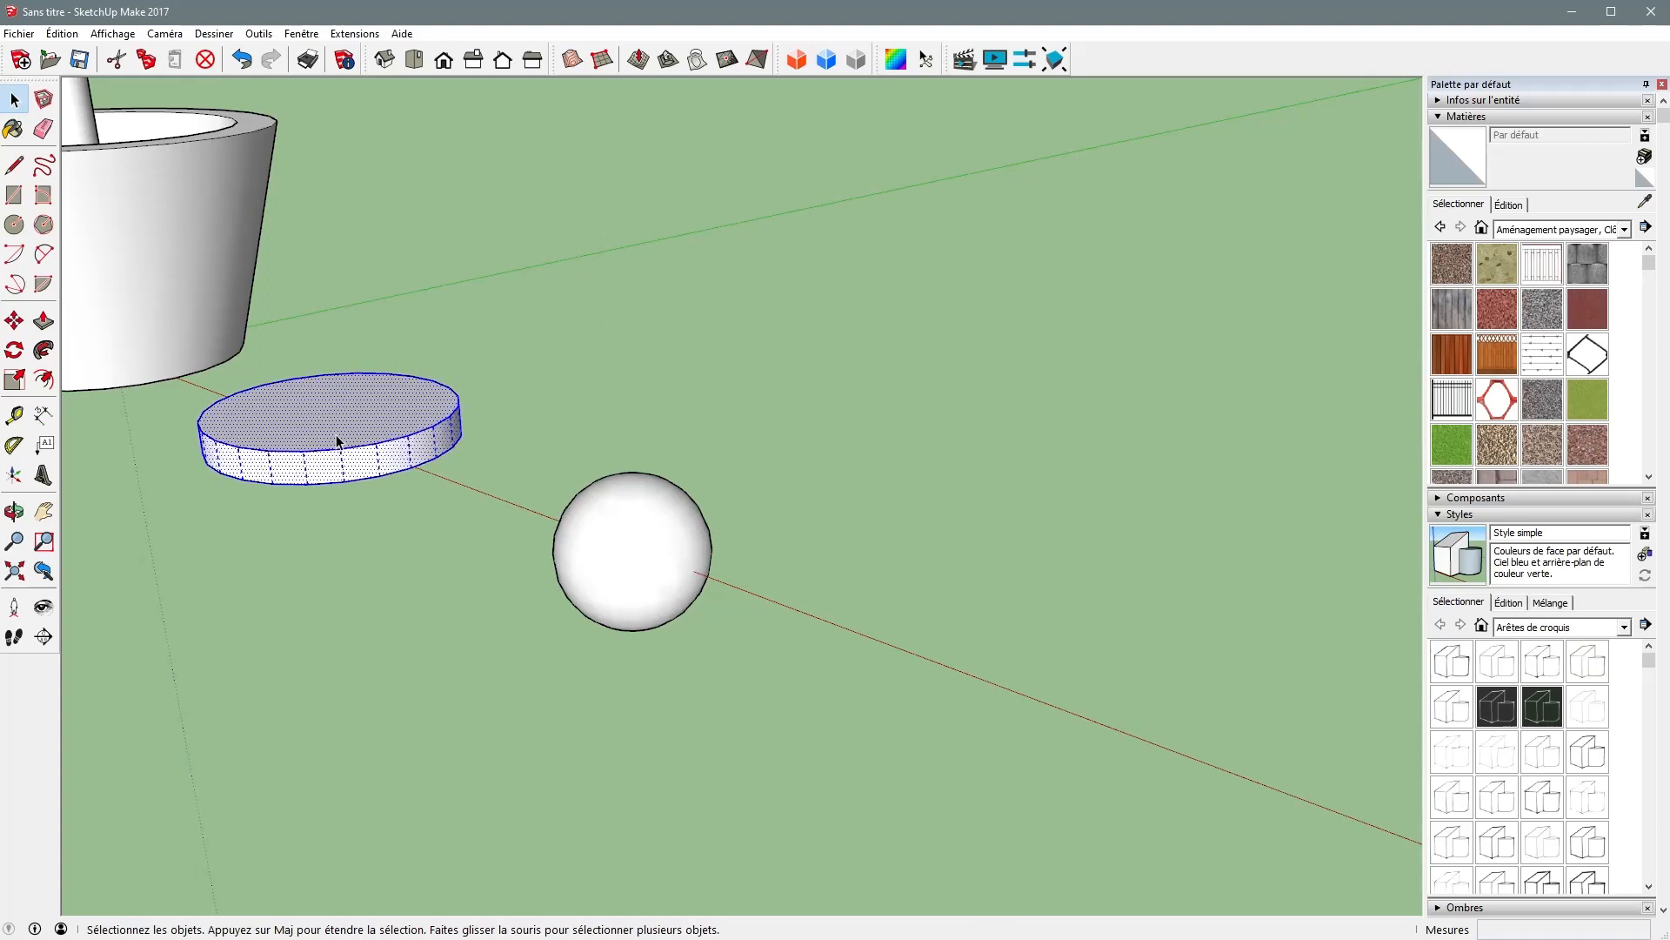
{"action": "right_click", "coordinate": [332, 439]}
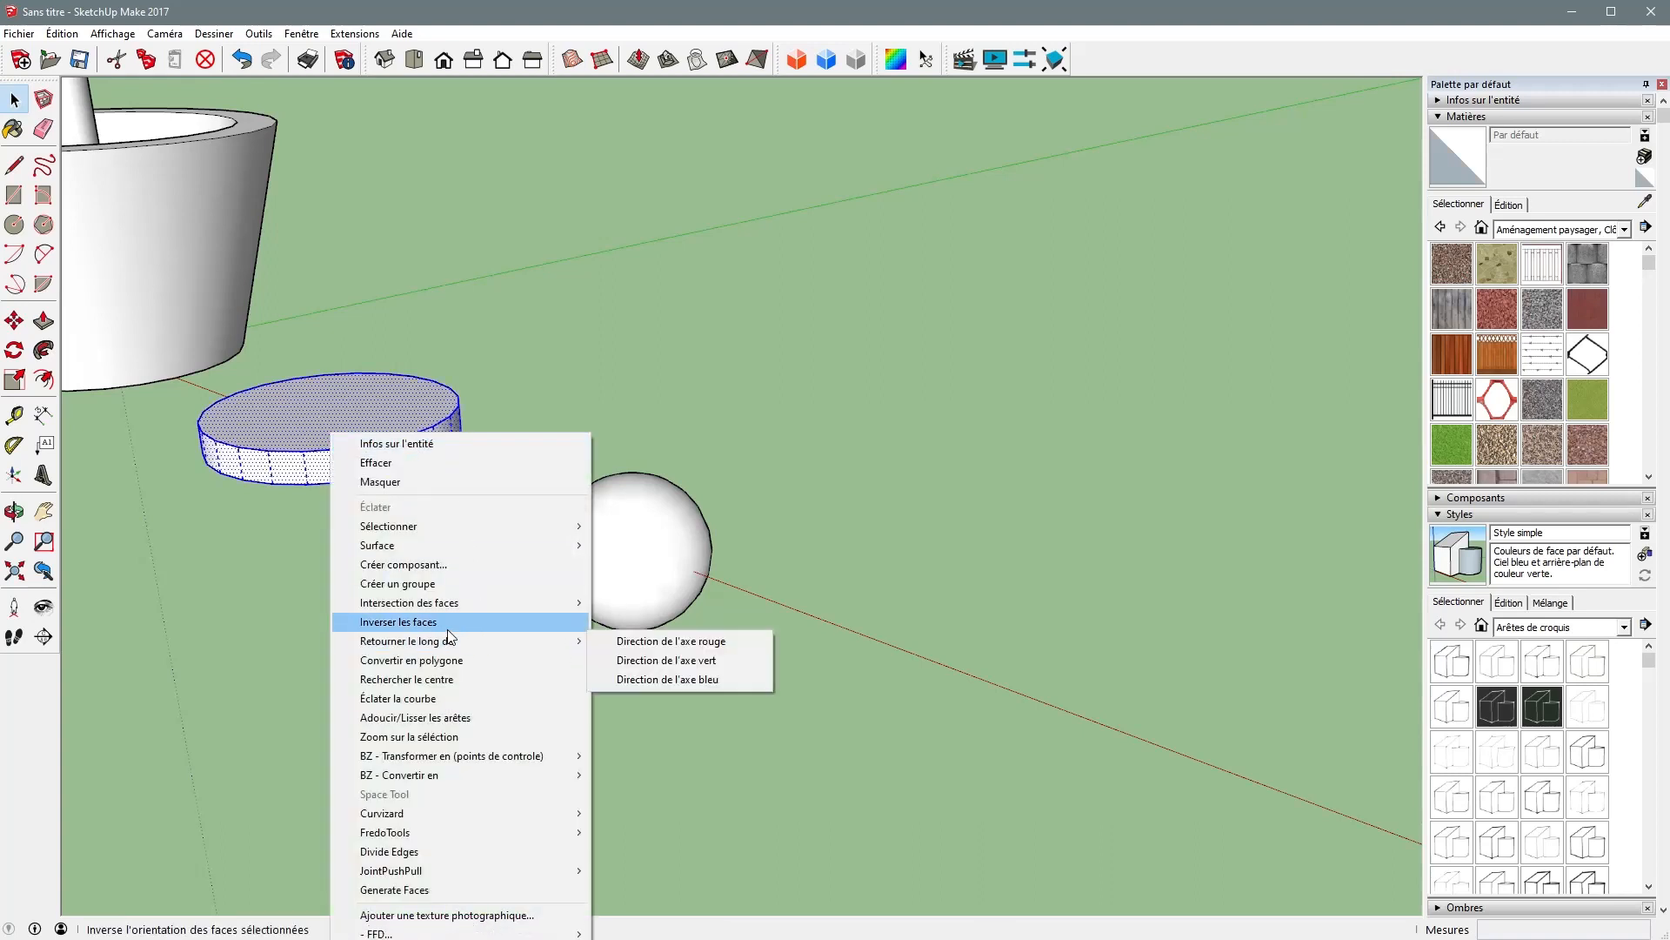
{"action": "left_click", "coordinate": [455, 581]}
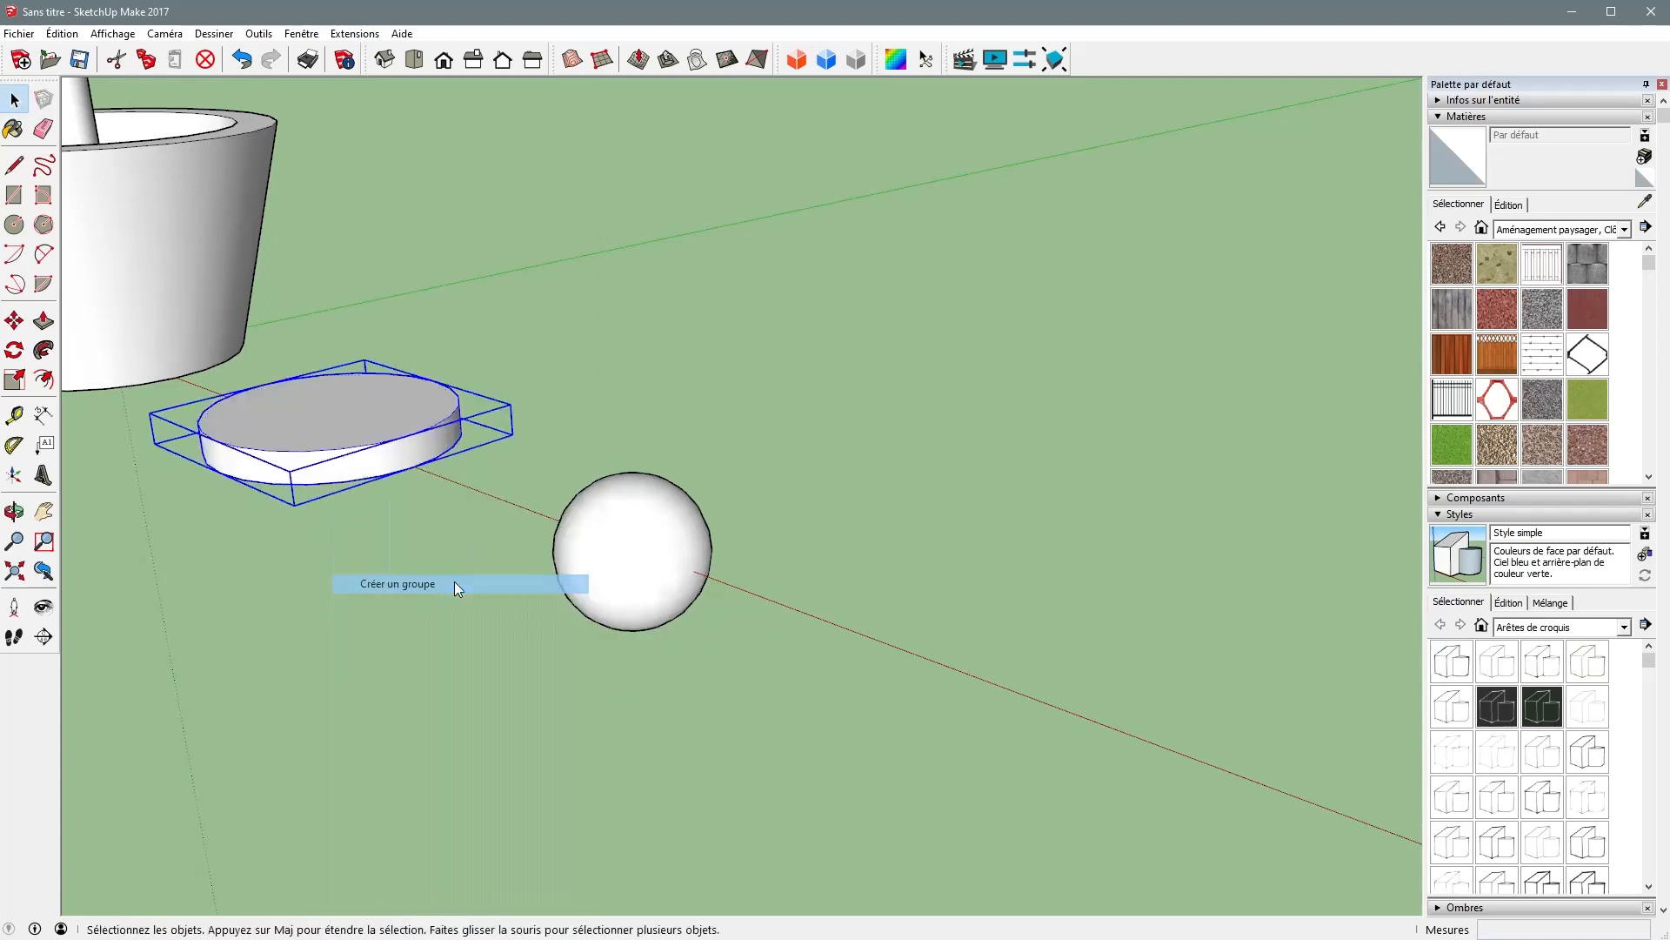
- Draw a horizontal circle with a radius of about 0.34 m centred on the red axis, beyond the sphere
{"action": "scroll", "coordinate": [411, 601], "scroll_direction": "down", "scroll_amount": 1}
{"action": "scroll", "coordinate": [411, 600], "scroll_direction": "down", "scroll_amount": 2}
{"action": "middle_click_drag", "start_coordinate": [435, 596], "coordinate": [576, 650]}
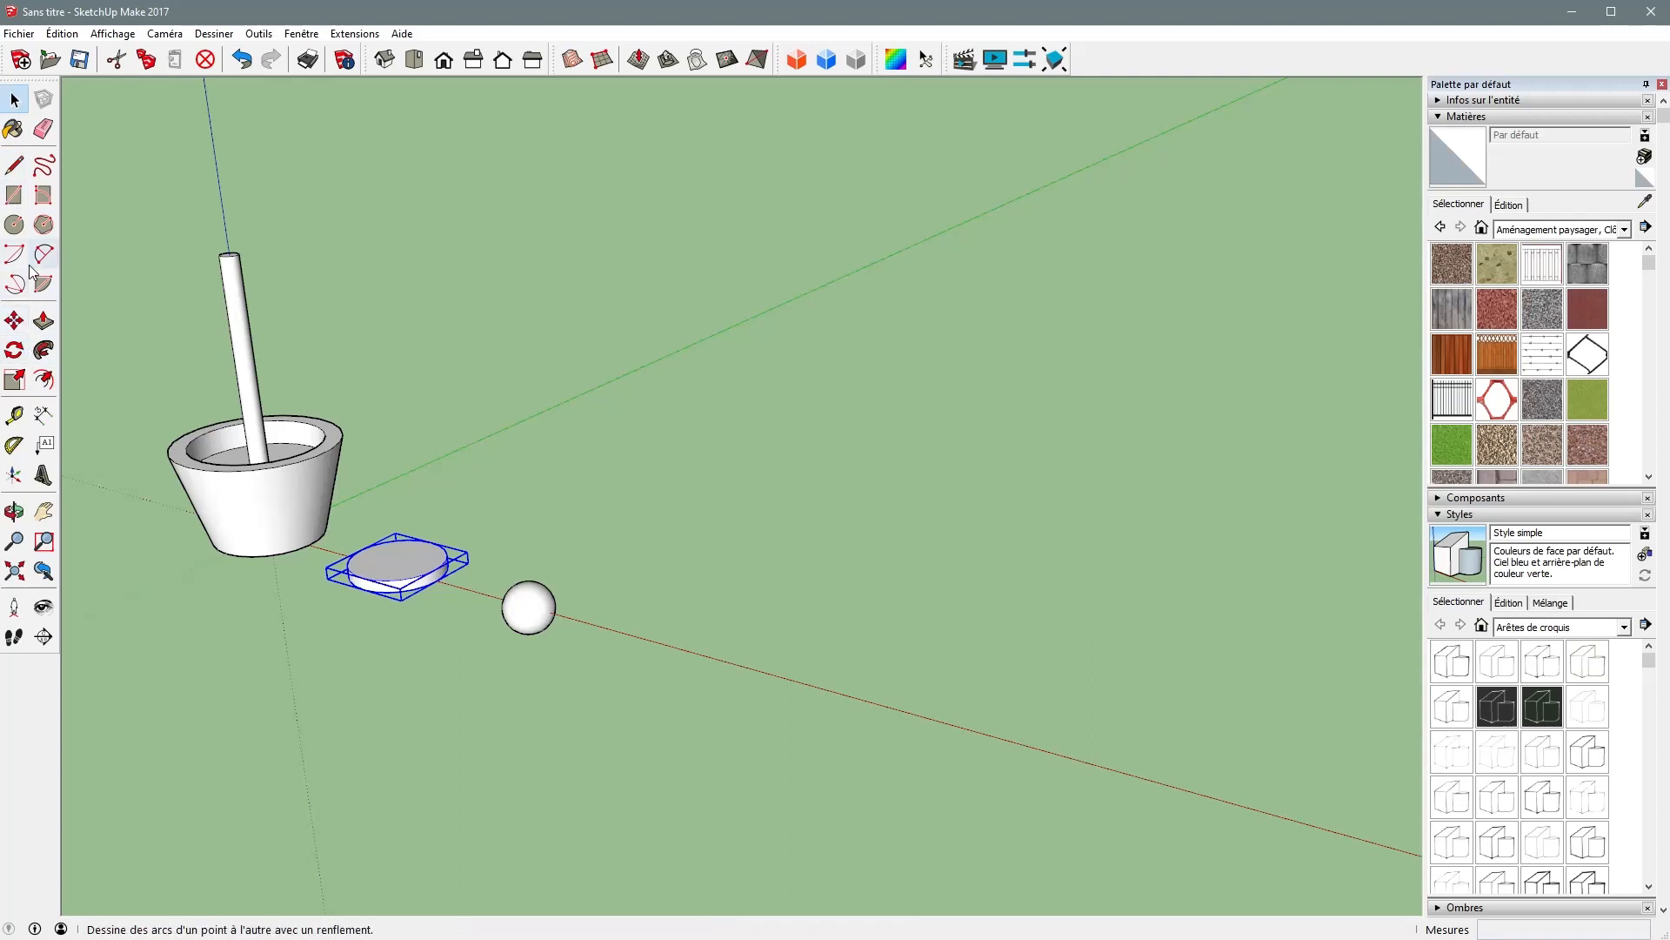
{"action": "left_click", "coordinate": [14, 224]}
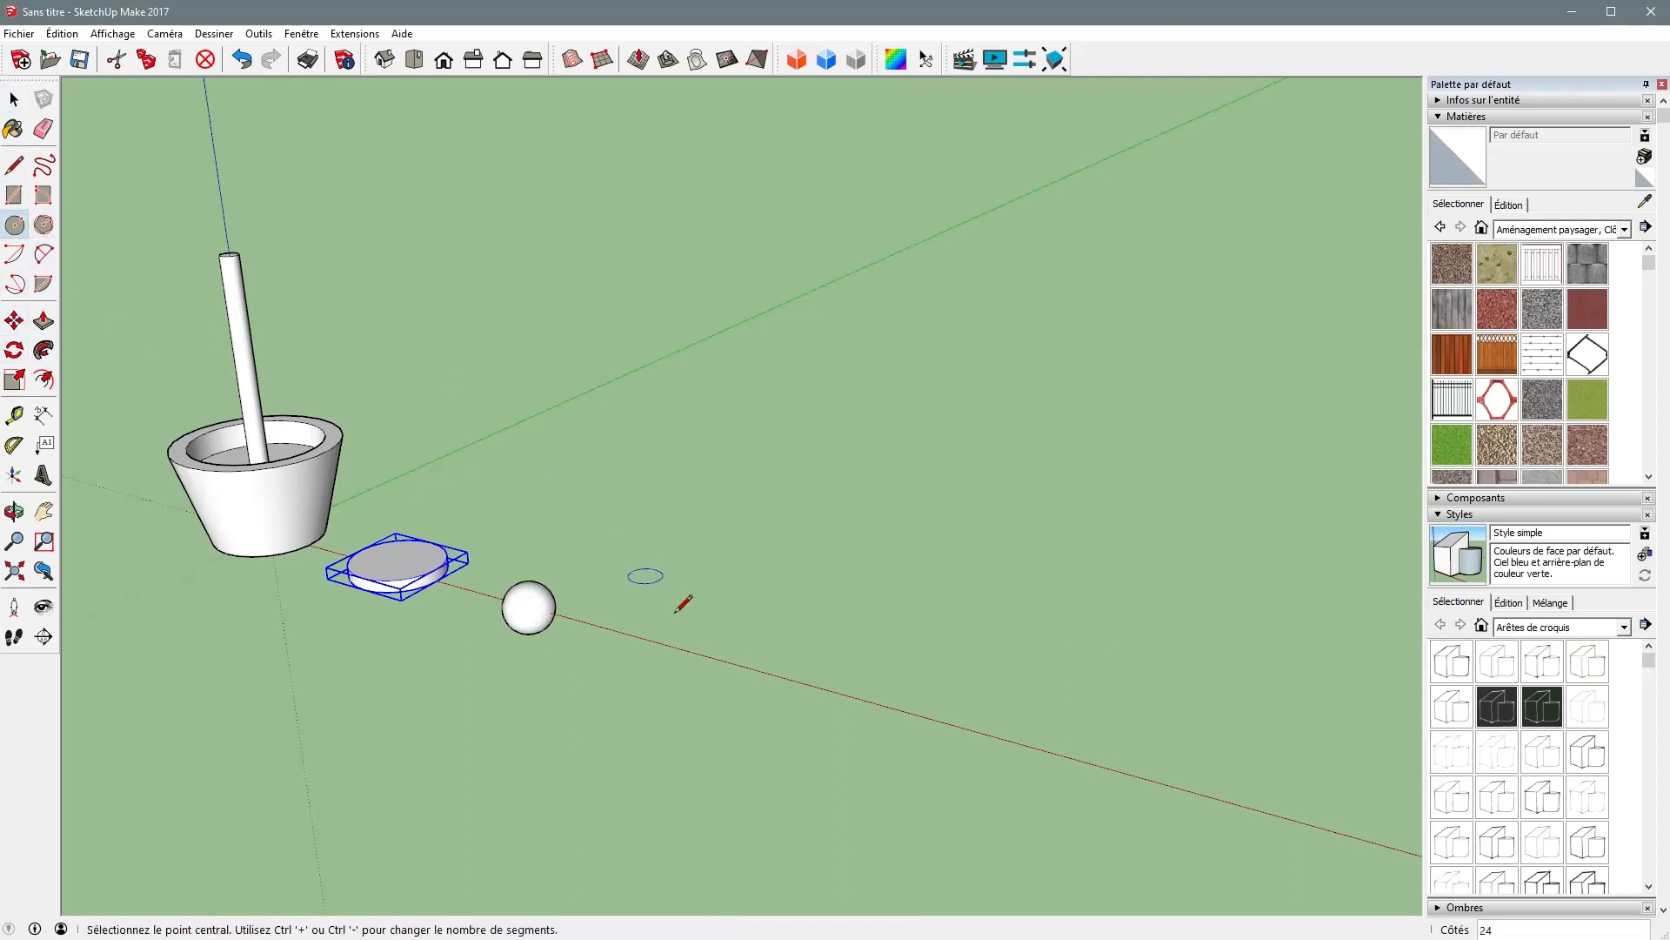
{"action": "scroll", "coordinate": [653, 659], "scroll_direction": "up", "scroll_amount": 2}
{"action": "scroll", "coordinate": [644, 648], "scroll_direction": "up", "scroll_amount": 2}
{"action": "middle_click_drag", "start_coordinate": [623, 642], "coordinate": [651, 618]}
{"action": "left_click", "coordinate": [645, 608]}
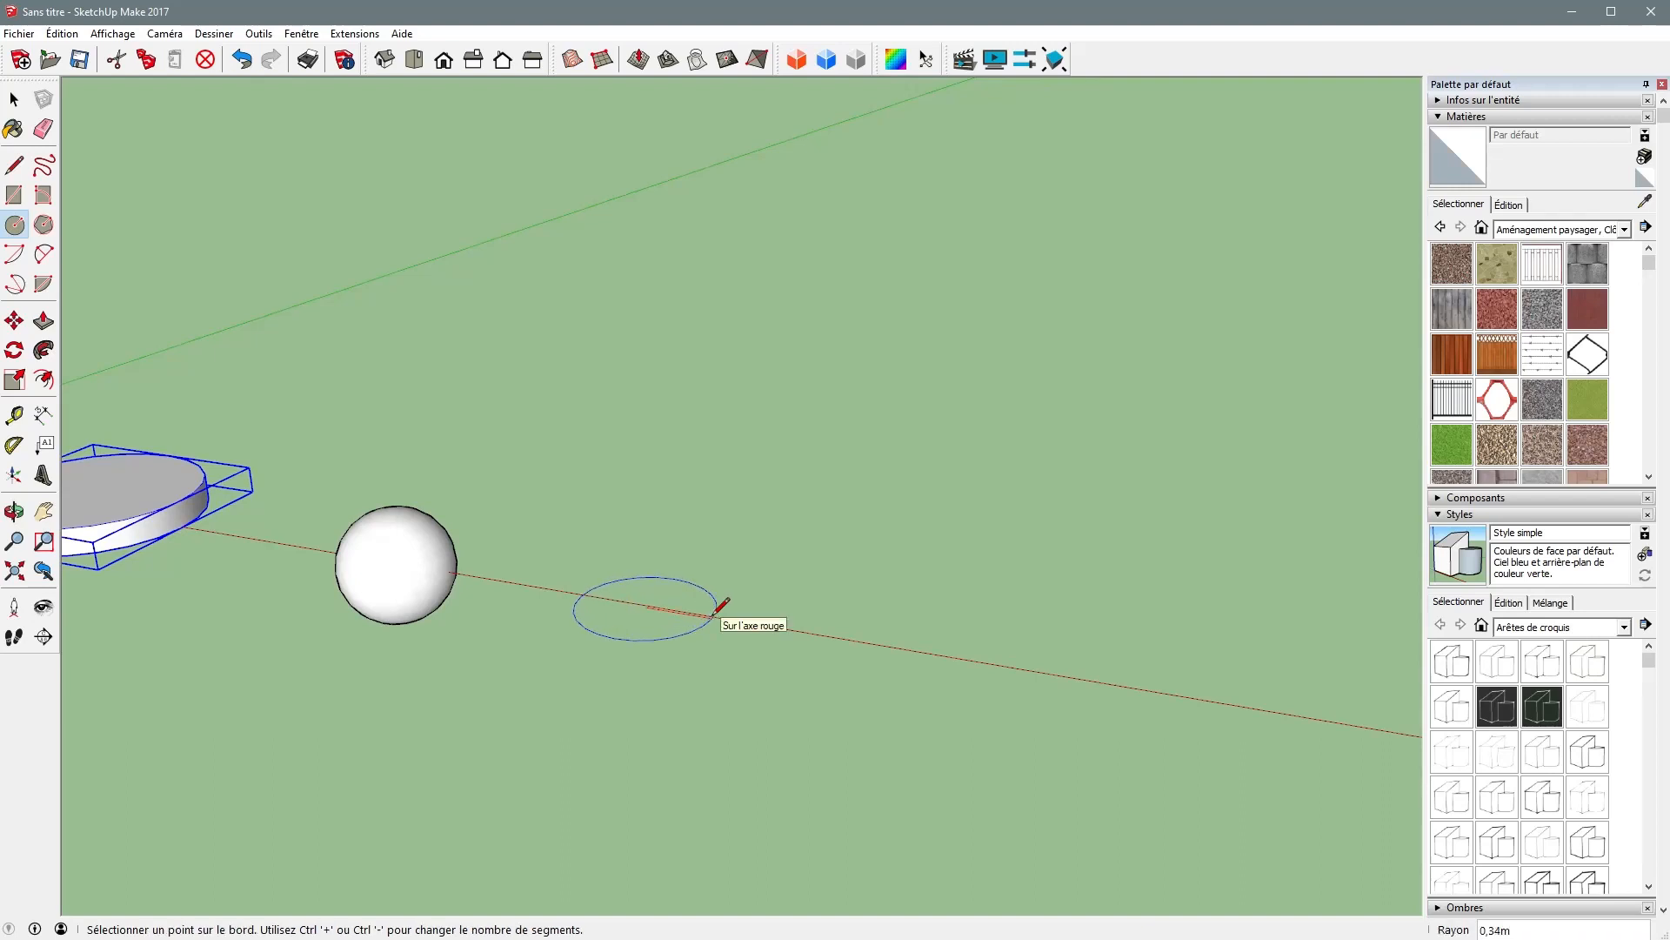
{"action": "left_click", "coordinate": [716, 614]}
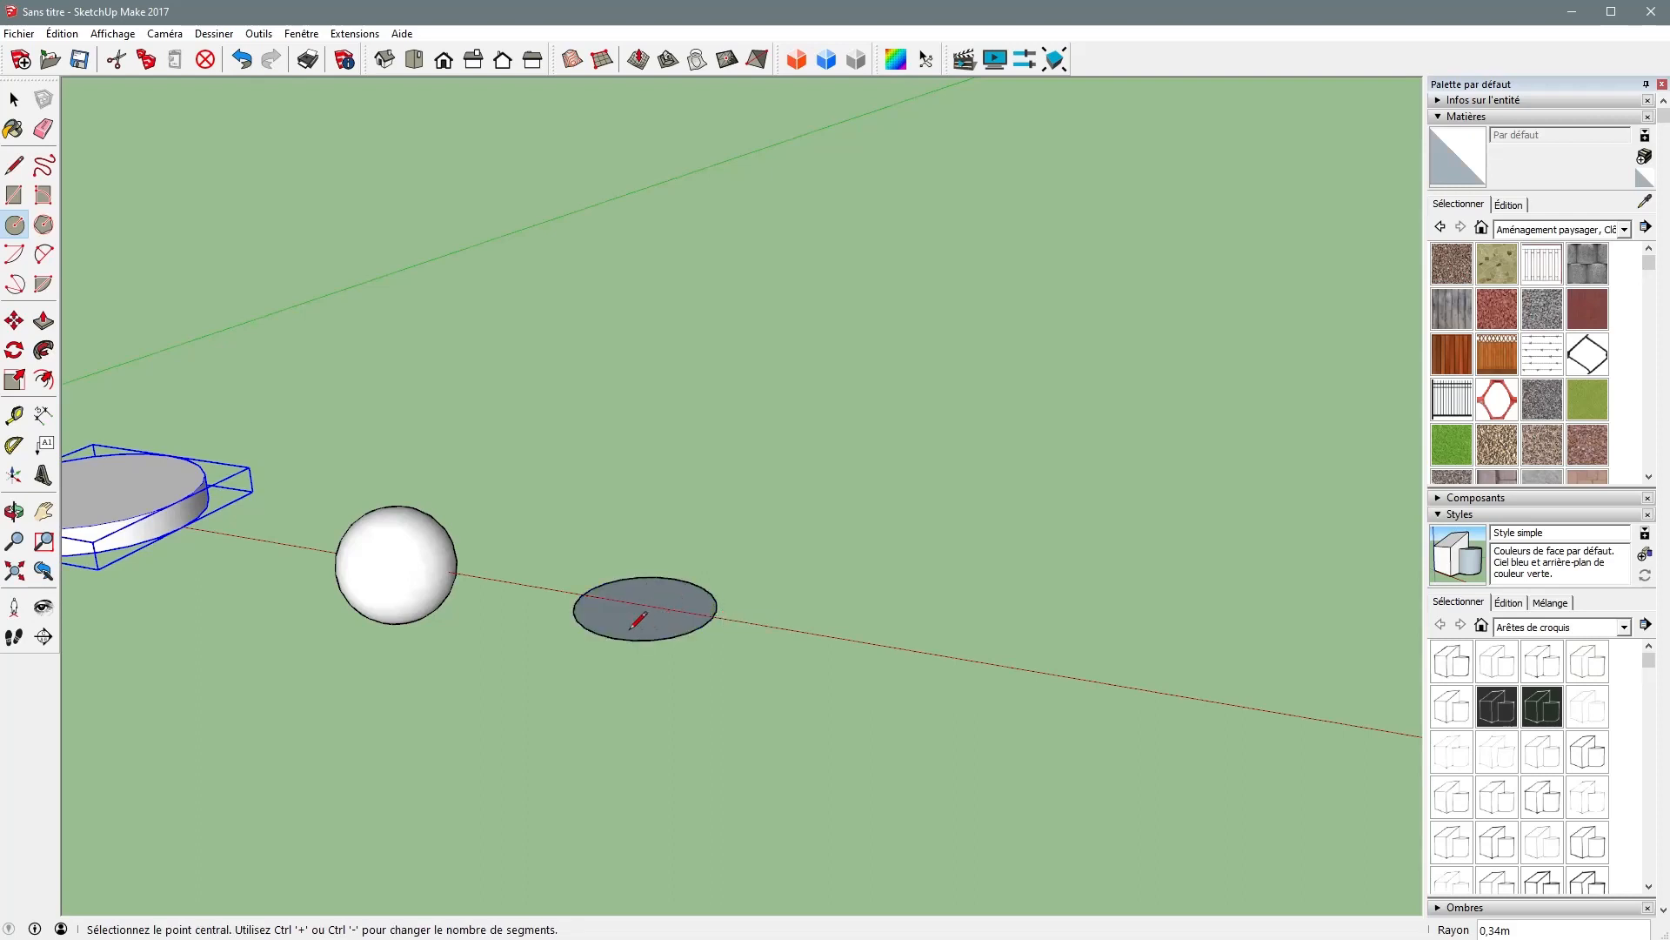
- Draw a vertical 90° pie sector from the new circle's centre, perpendicular to the green axis, with a radius slightly smaller than the circle's
{"action": "middle_click_drag", "start_coordinate": [638, 619], "coordinate": [810, 485]}
{"action": "scroll", "coordinate": [696, 591], "scroll_direction": "up", "scroll_amount": 3}
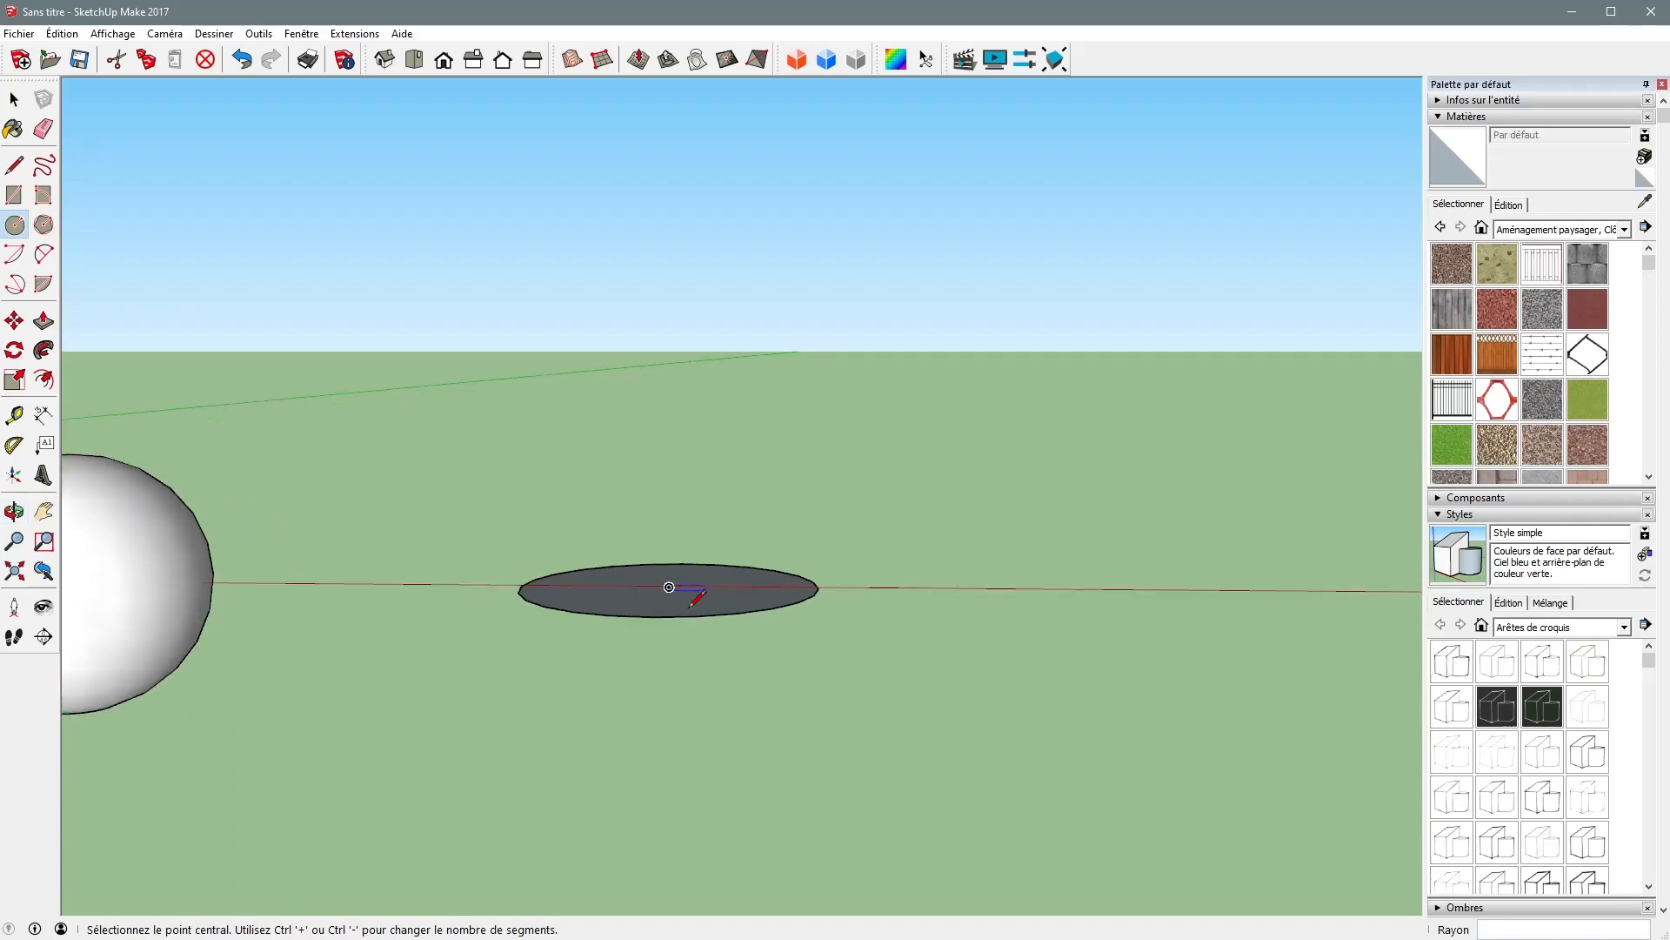
{"action": "scroll", "coordinate": [669, 588], "scroll_direction": "up", "scroll_amount": 2}
{"action": "mouse_move", "coordinate": [674, 596]}
{"action": "middle_mouse_down"}
{"action": "mouse_move", "coordinate": [686, 566]}
{"action": "mouse_move", "coordinate": [663, 578]}
{"action": "middle_mouse_up"}
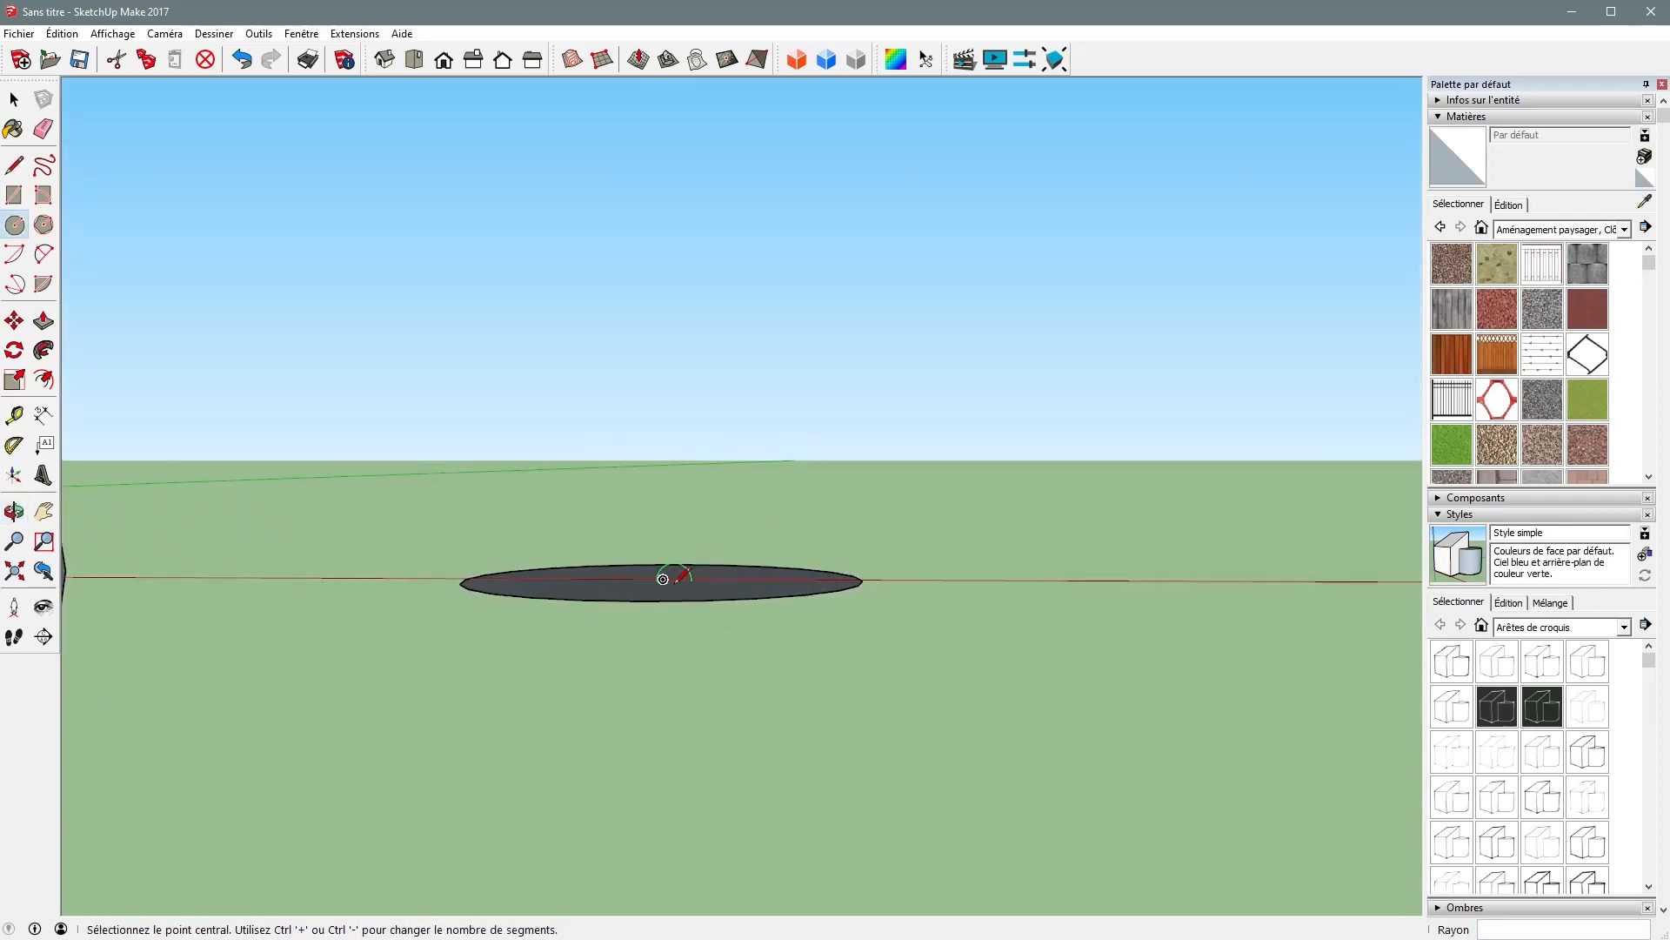
{"action": "left_click", "coordinate": [43, 283]}
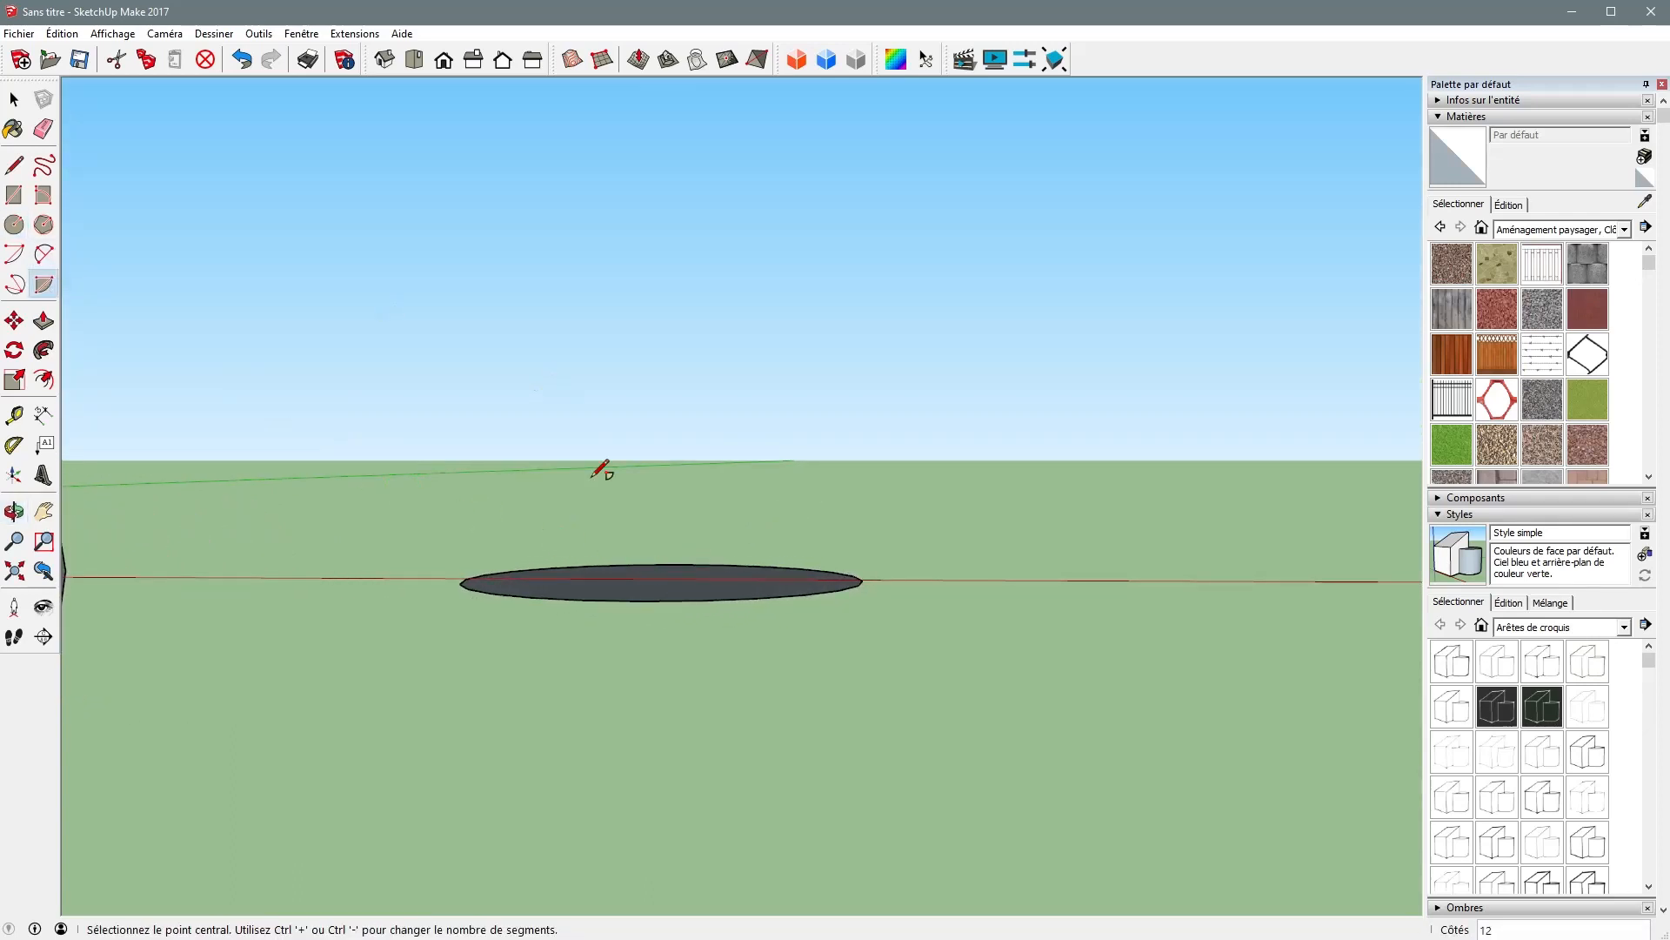
{"action": "left_click", "coordinate": [663, 578]}
{"action": "left_click", "coordinate": [663, 421]}
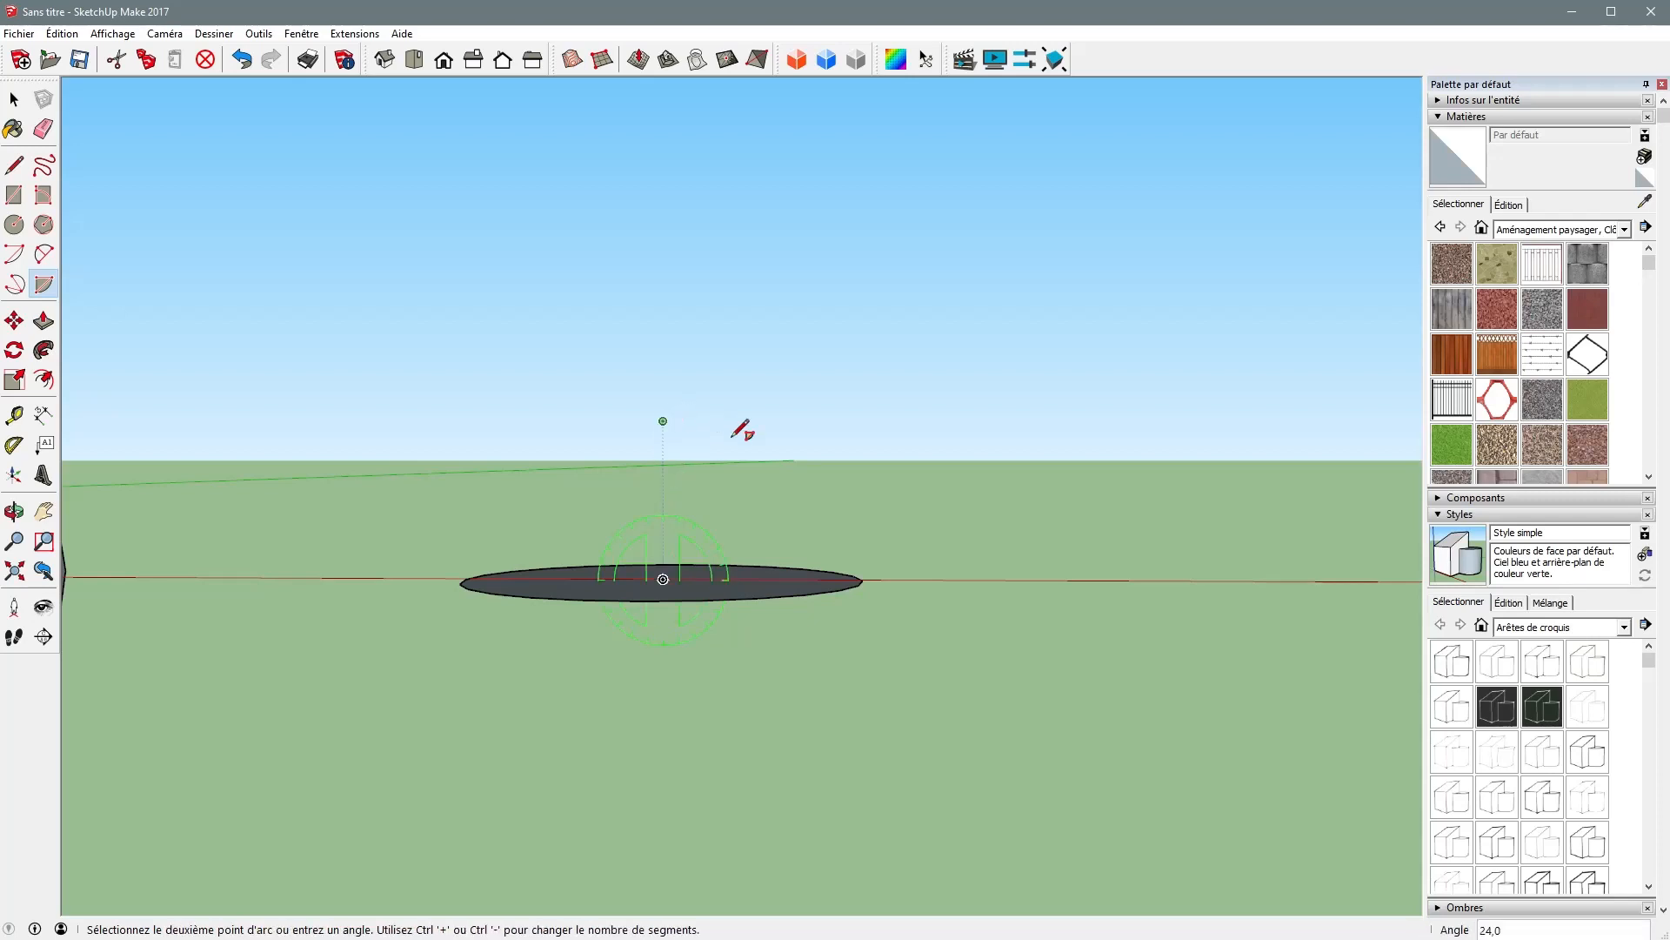
{"action": "left_click", "coordinate": [865, 580]}
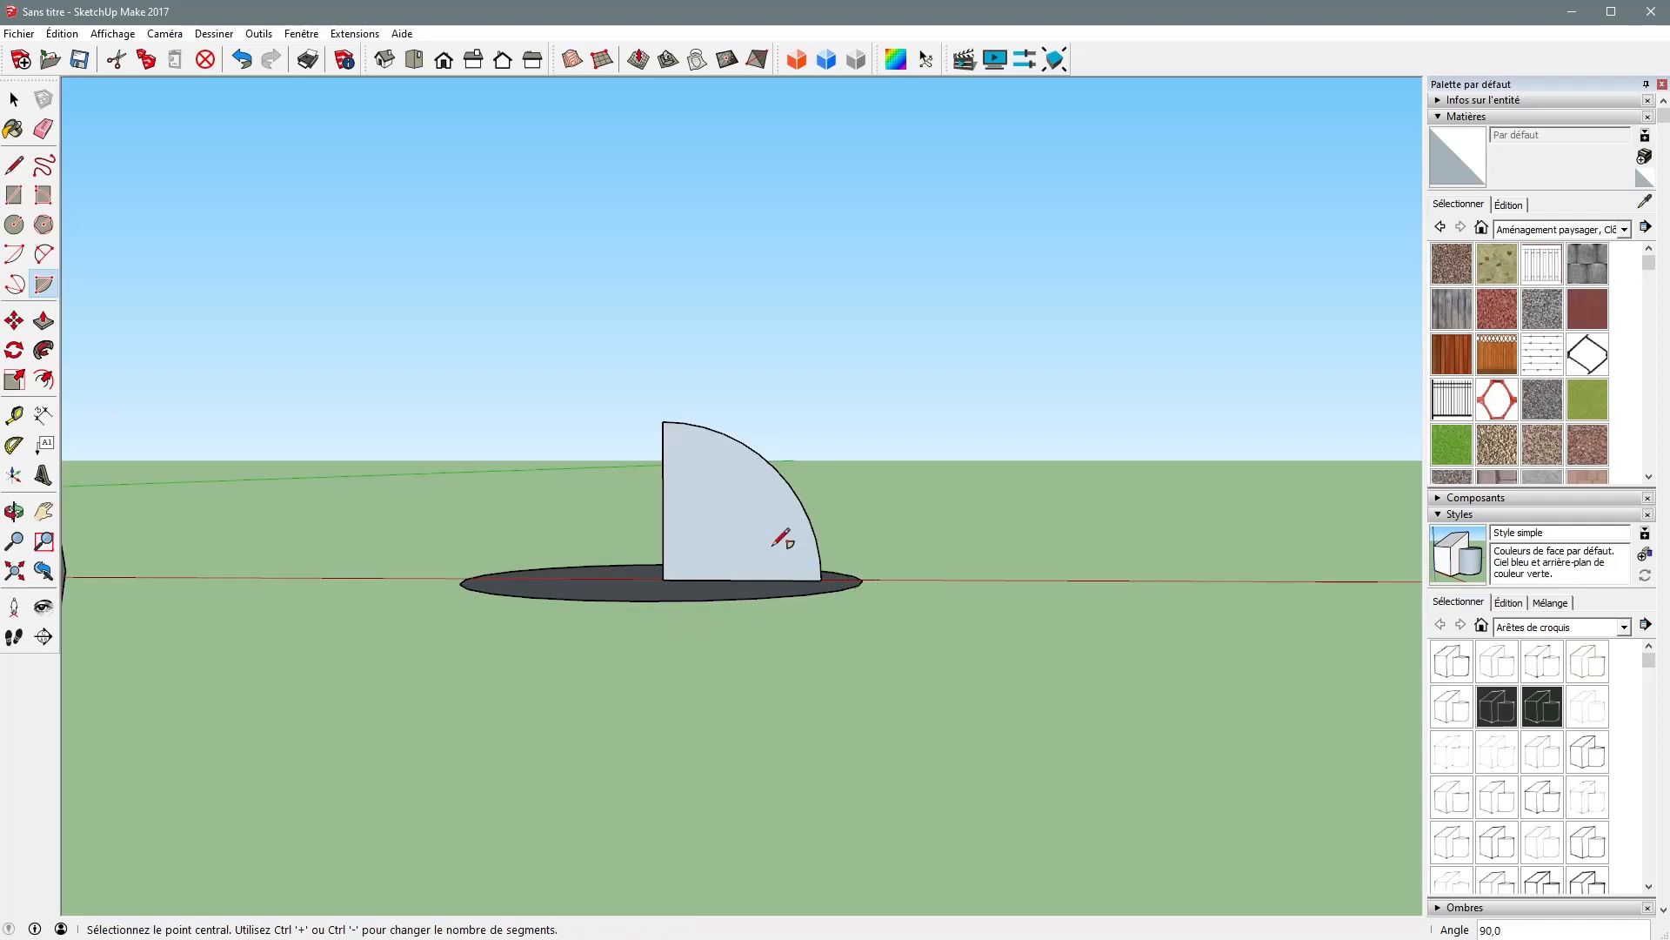
- Sweep the quarter-circle sector around the edge of the horizontal circle with Follow Me to form a dome
{"action": "scroll", "coordinate": [749, 513], "scroll_direction": "down", "scroll_amount": 2}
{"action": "middle_click_drag", "start_coordinate": [748, 513], "coordinate": [570, 694]}
{"action": "scroll", "coordinate": [661, 586], "scroll_direction": "up", "scroll_amount": 3}
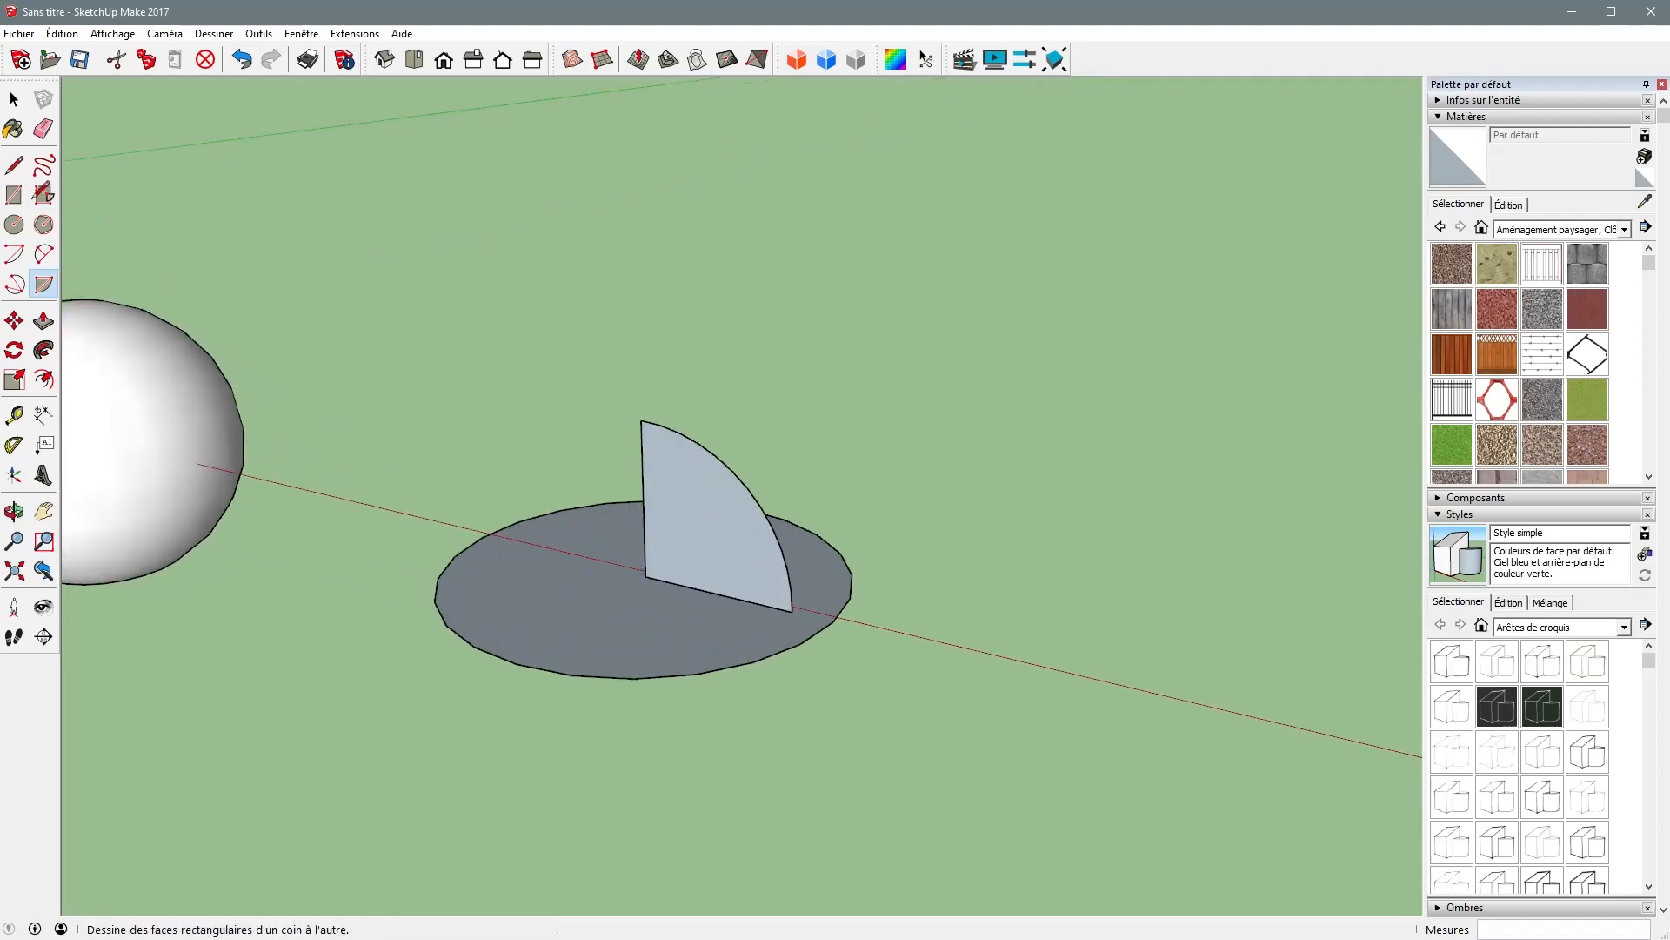
{"action": "left_click", "coordinate": [13, 98]}
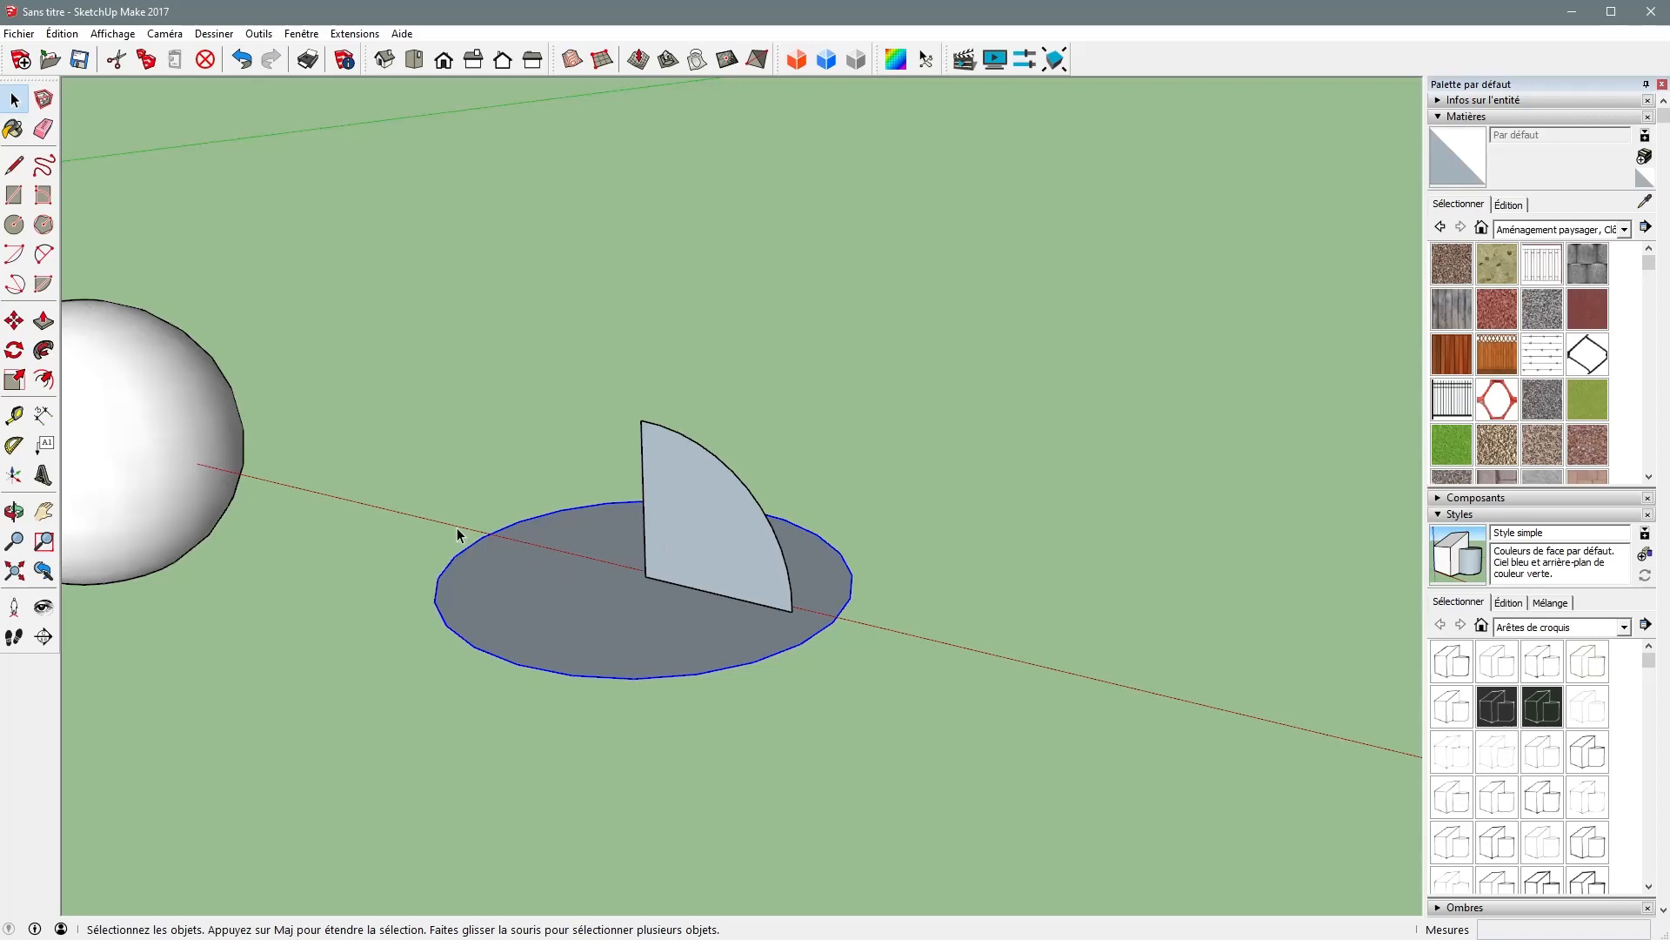
{"action": "left_click", "coordinate": [43, 350]}
{"action": "left_click", "coordinate": [696, 525]}
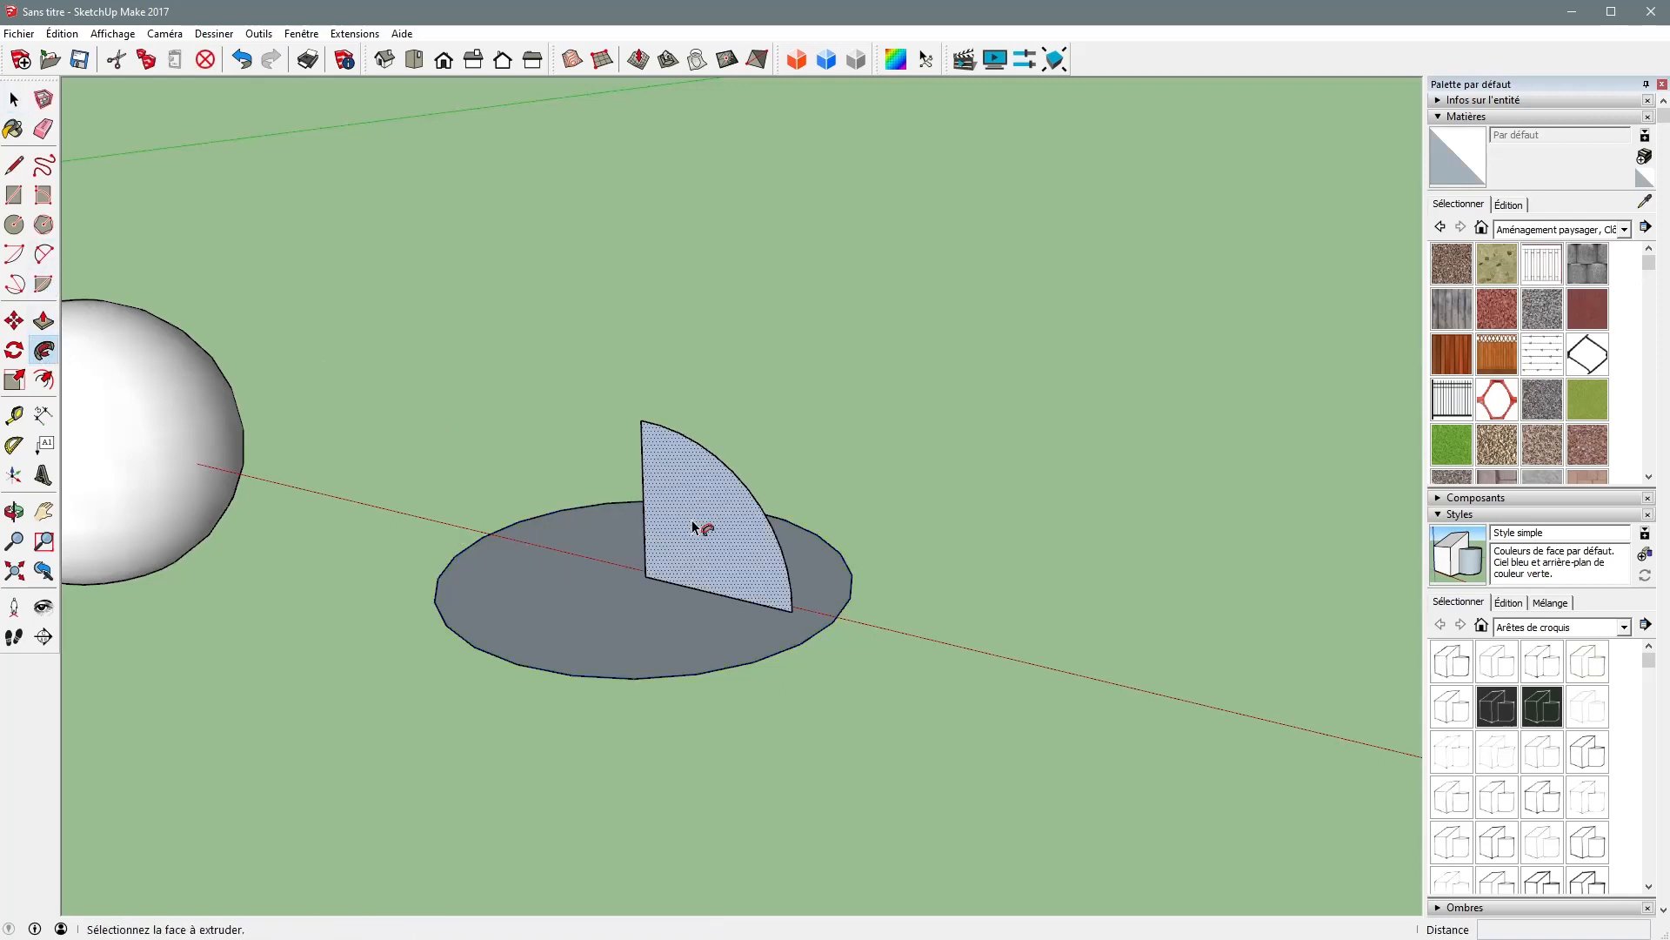
{"action": "key", "text": "alt"}
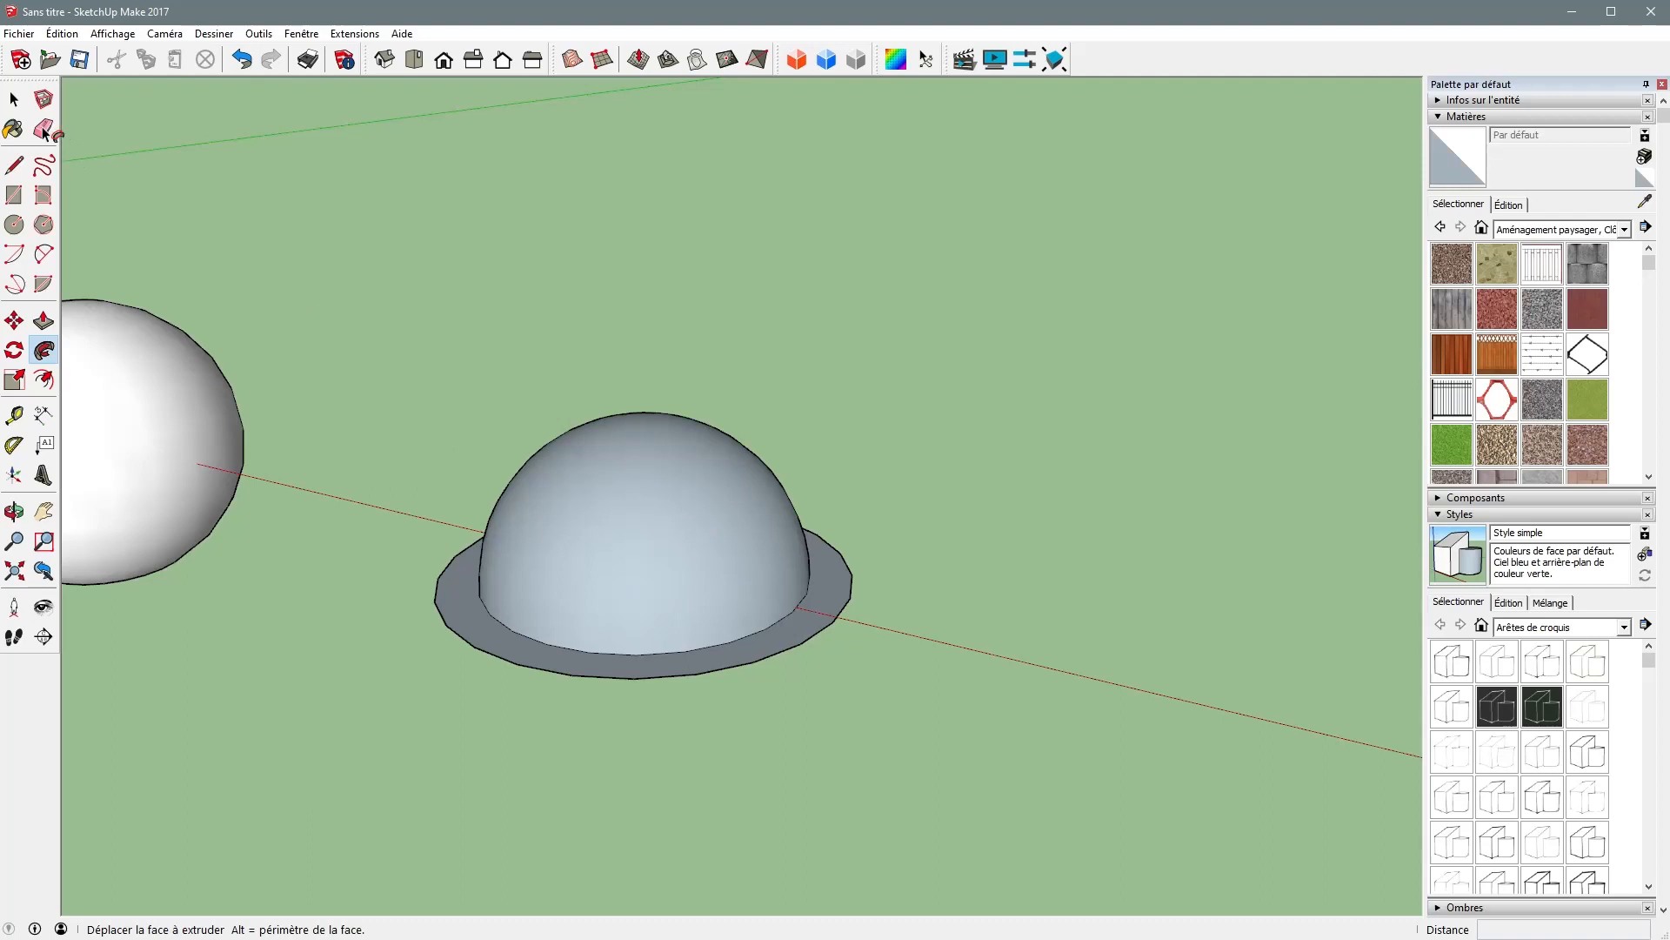
- Erase the guide circle's outer edge around the dome and reverse all of the dome's faces
{"action": "left_click", "coordinate": [44, 131]}
{"action": "left_click", "coordinate": [801, 644]}
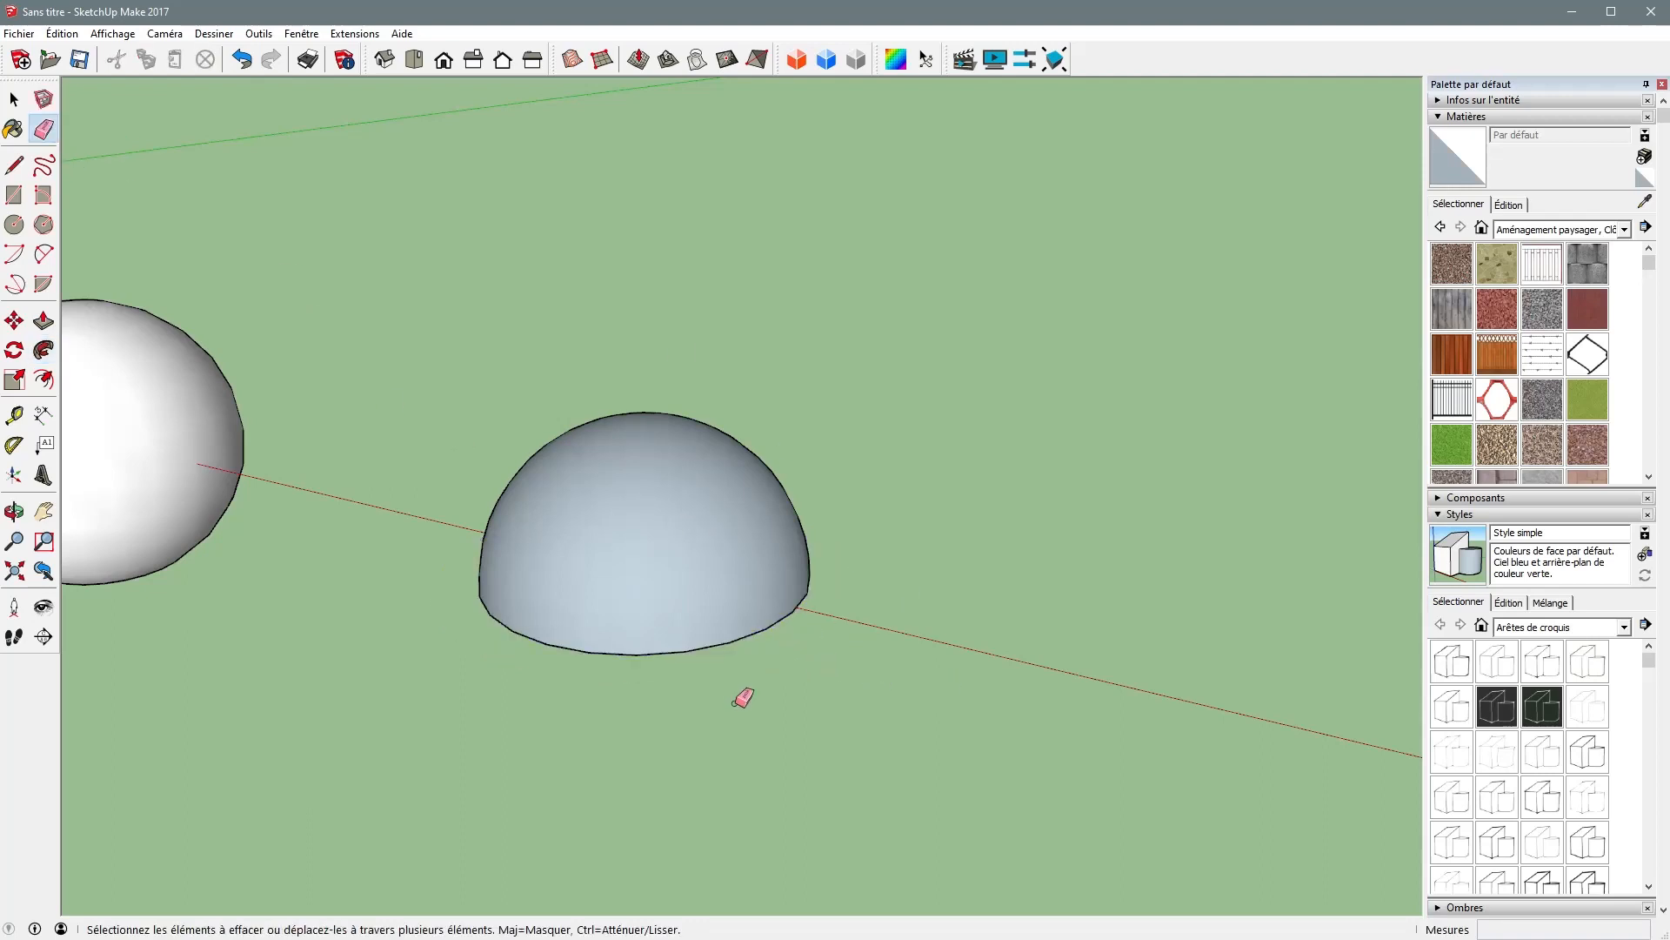
{"action": "middle_click_drag", "start_coordinate": [188, 247], "coordinate": [188, 181]}
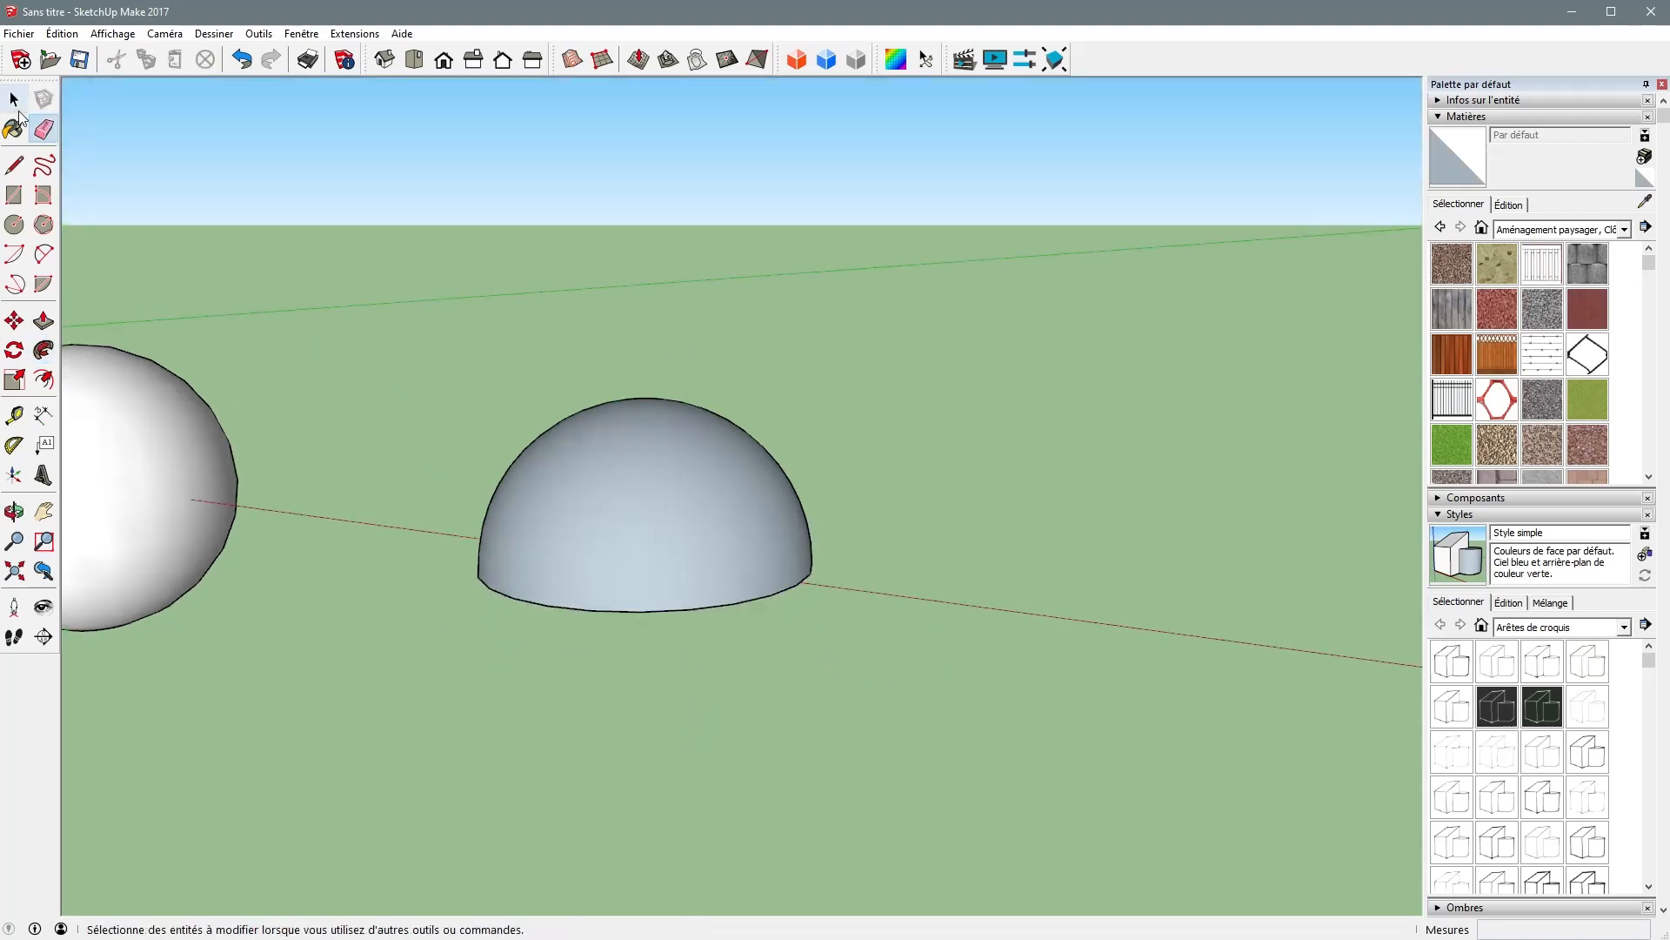
{"action": "left_click", "coordinate": [15, 102]}
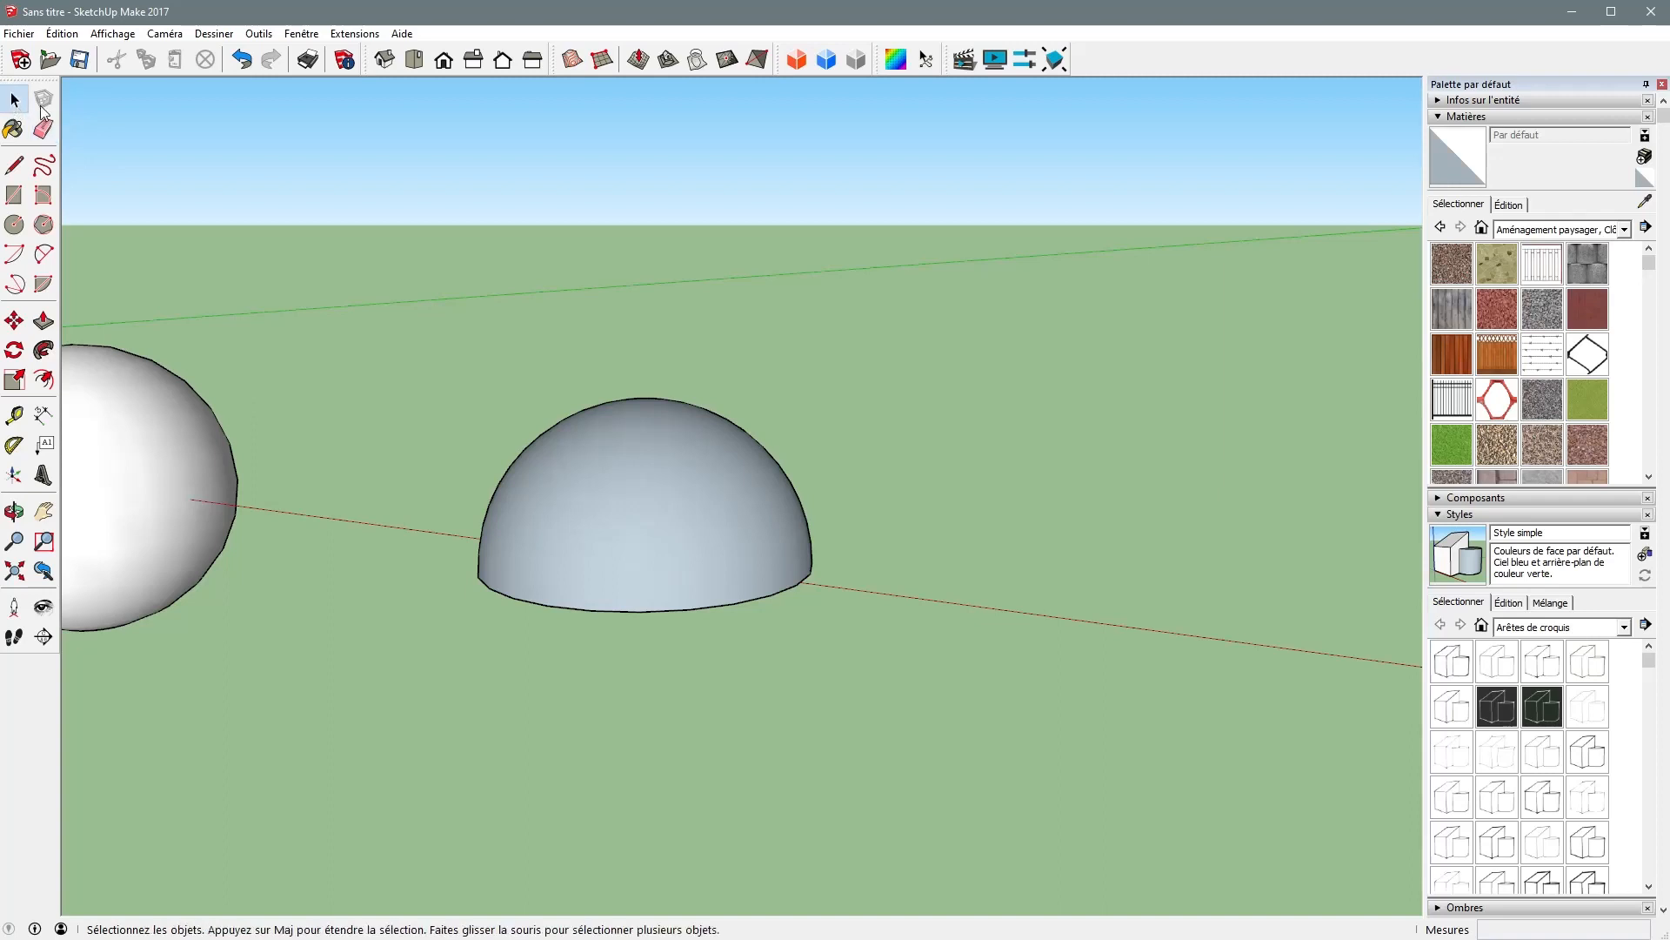
{"action": "double_click", "coordinate": [620, 506]}
{"action": "triple_click", "coordinate": [619, 506]}
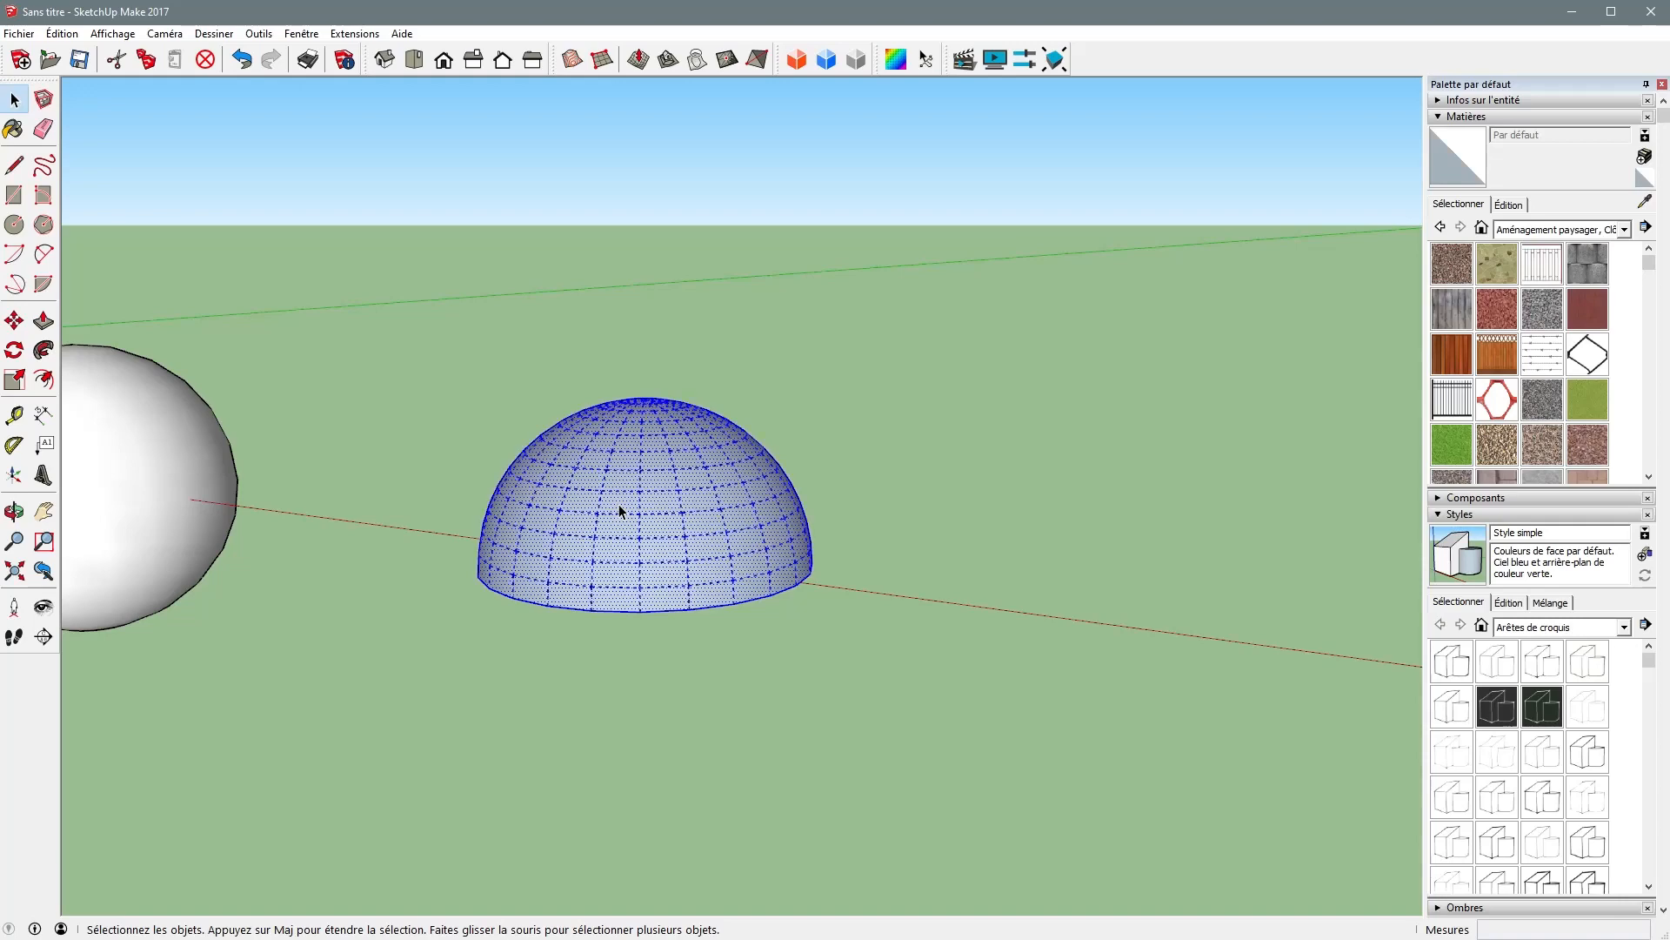
{"action": "right_click", "coordinate": [619, 506]}
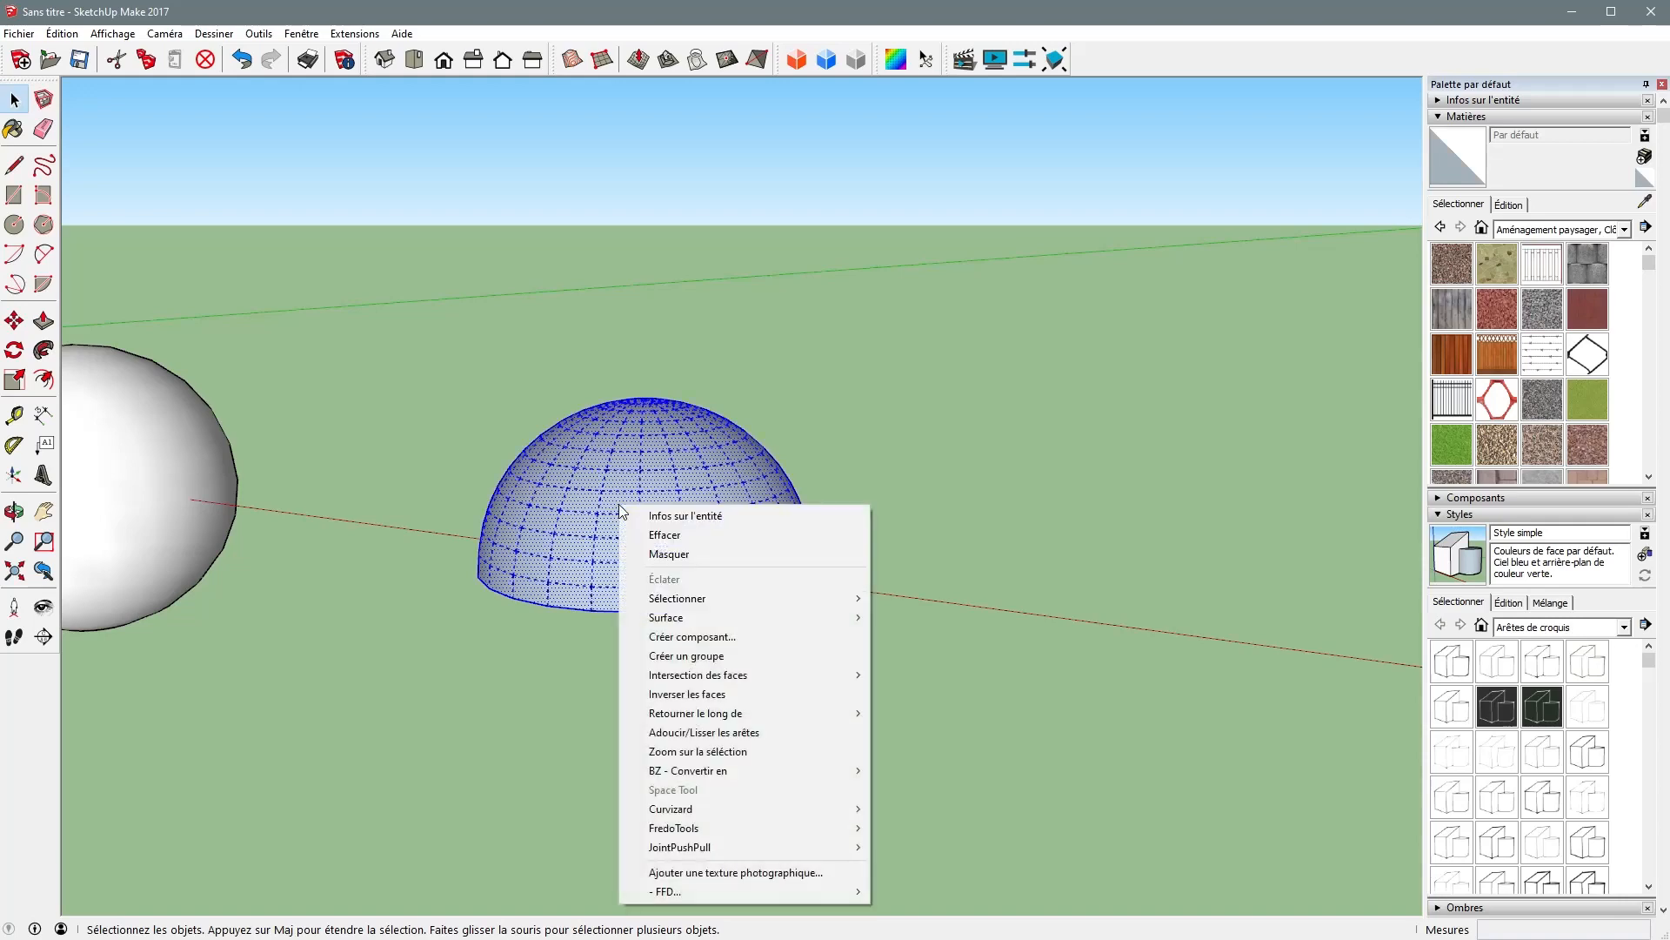
{"action": "left_click", "coordinate": [694, 693]}
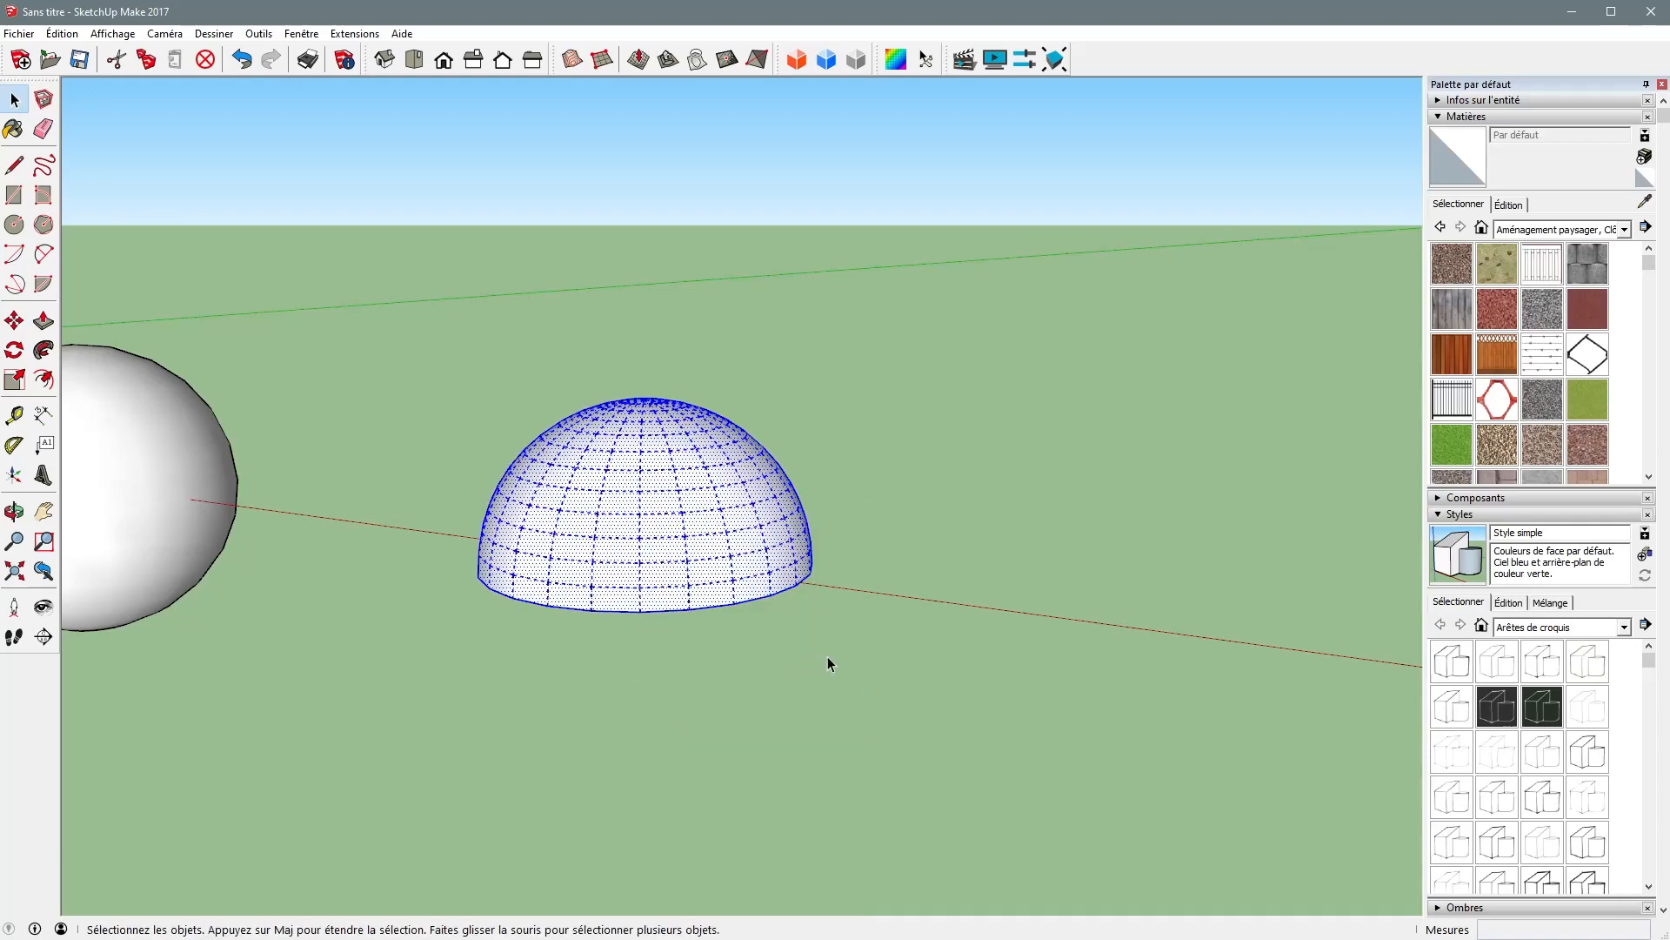
- Close the dome's open underside by drawing a line across its rim, and erase that line to leave a single face
{"action": "middle_click_drag", "start_coordinate": [827, 662], "coordinate": [768, 264]}
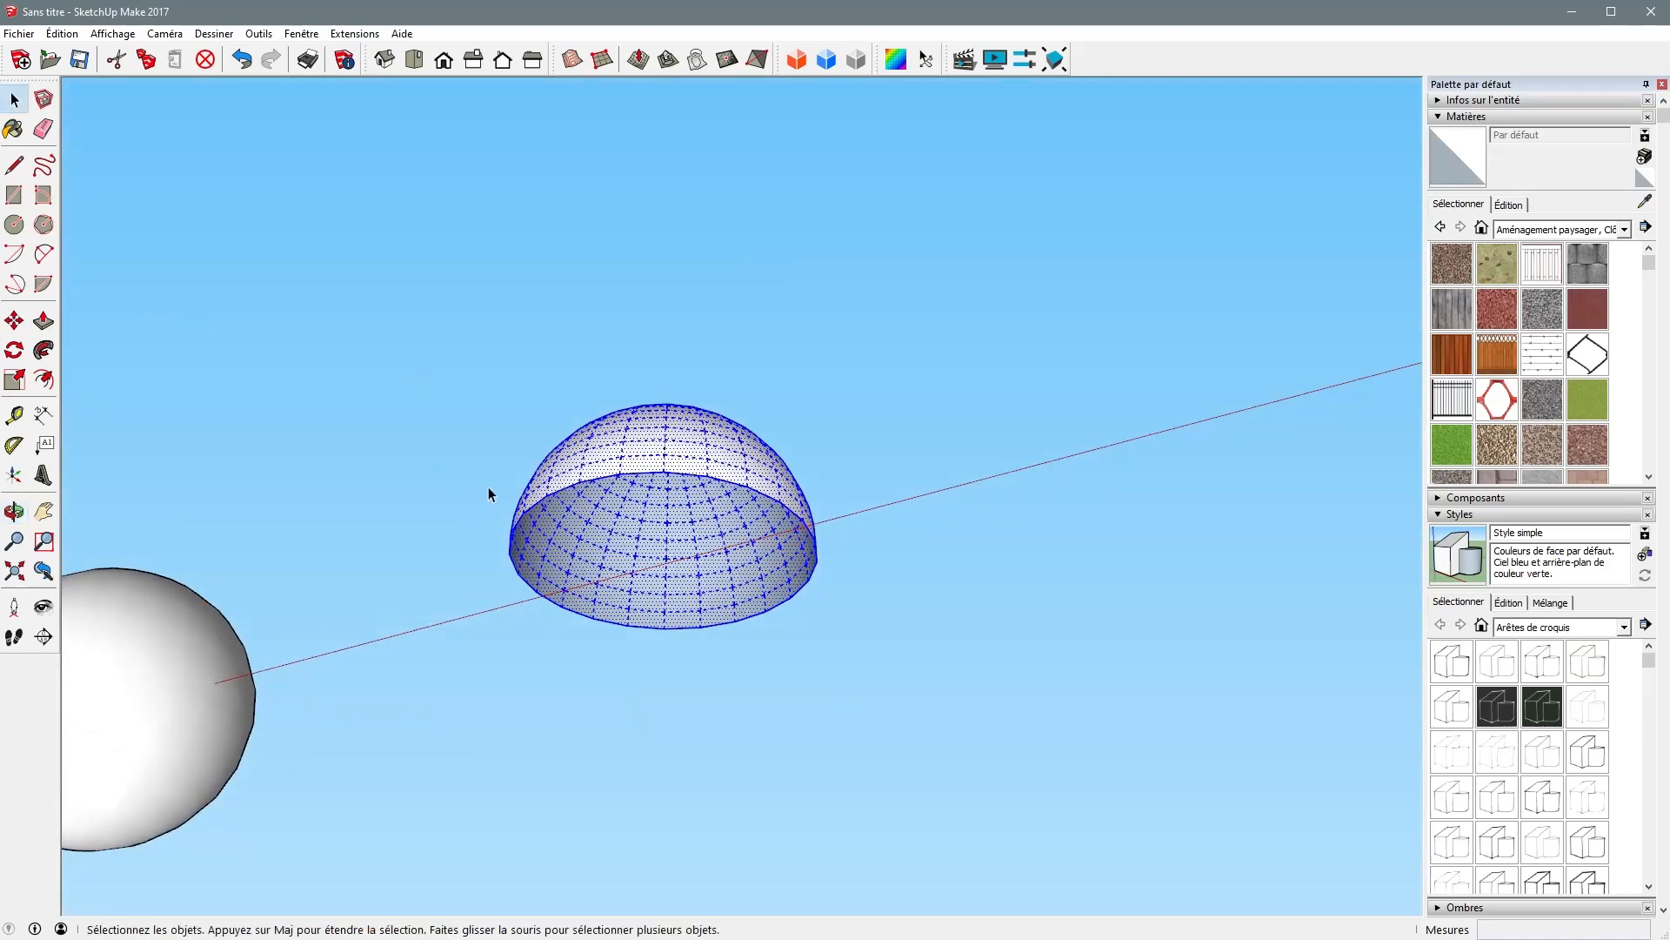
{"action": "key", "text": "l"}
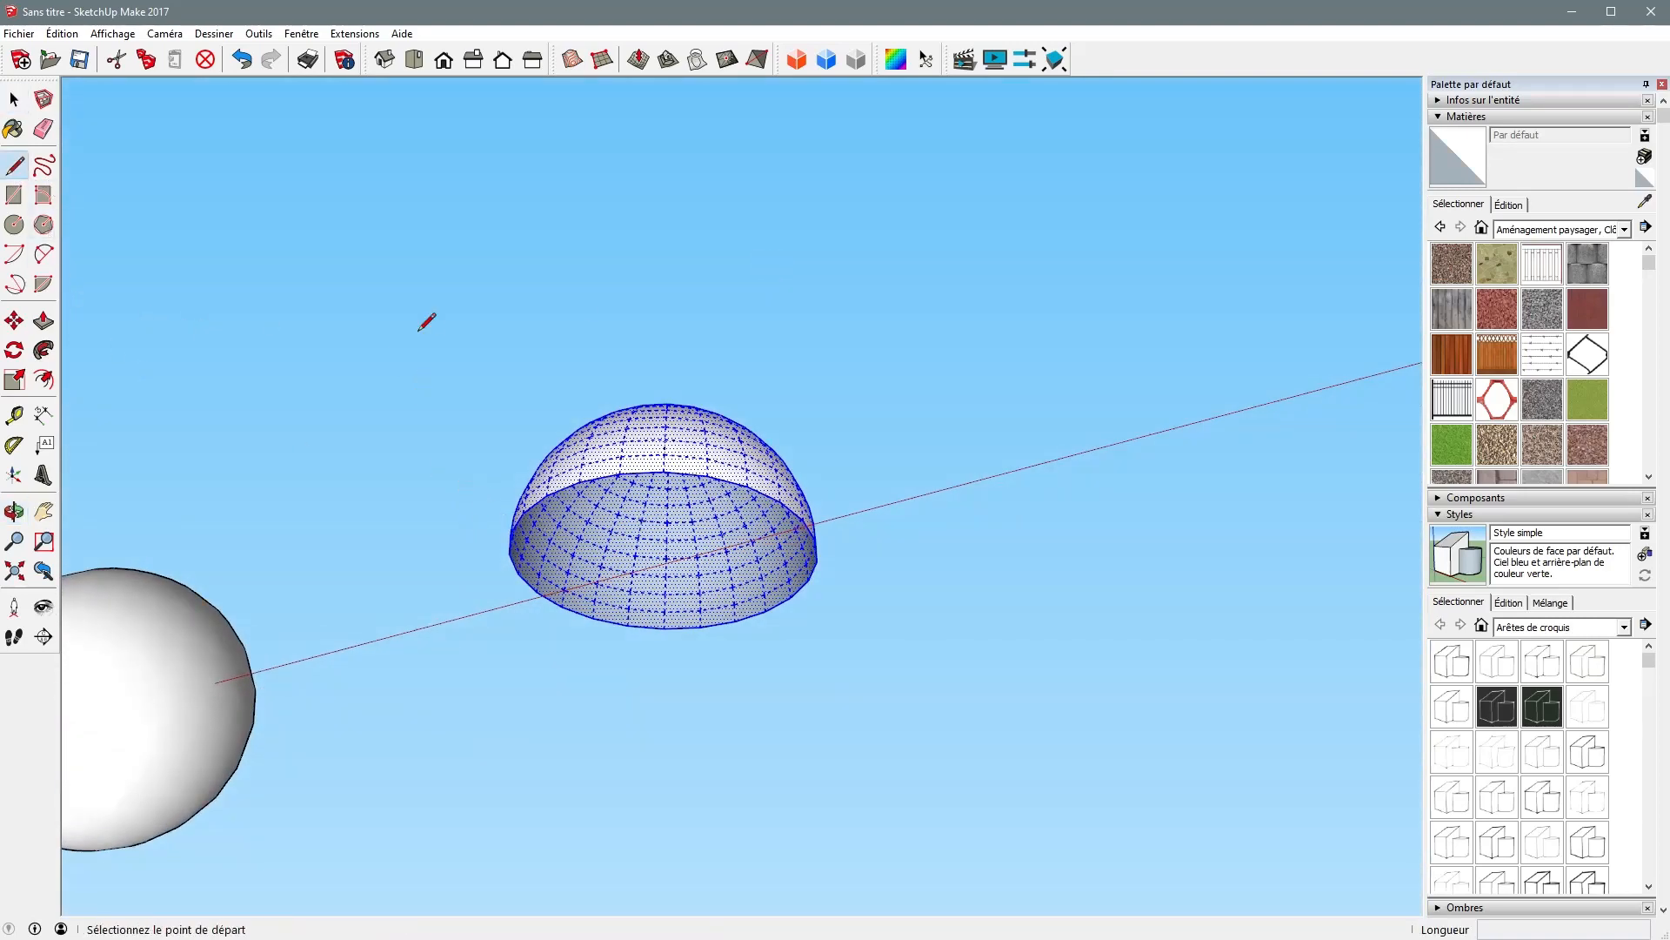
{"action": "left_click", "coordinate": [510, 552]}
{"action": "left_click", "coordinate": [803, 521]}
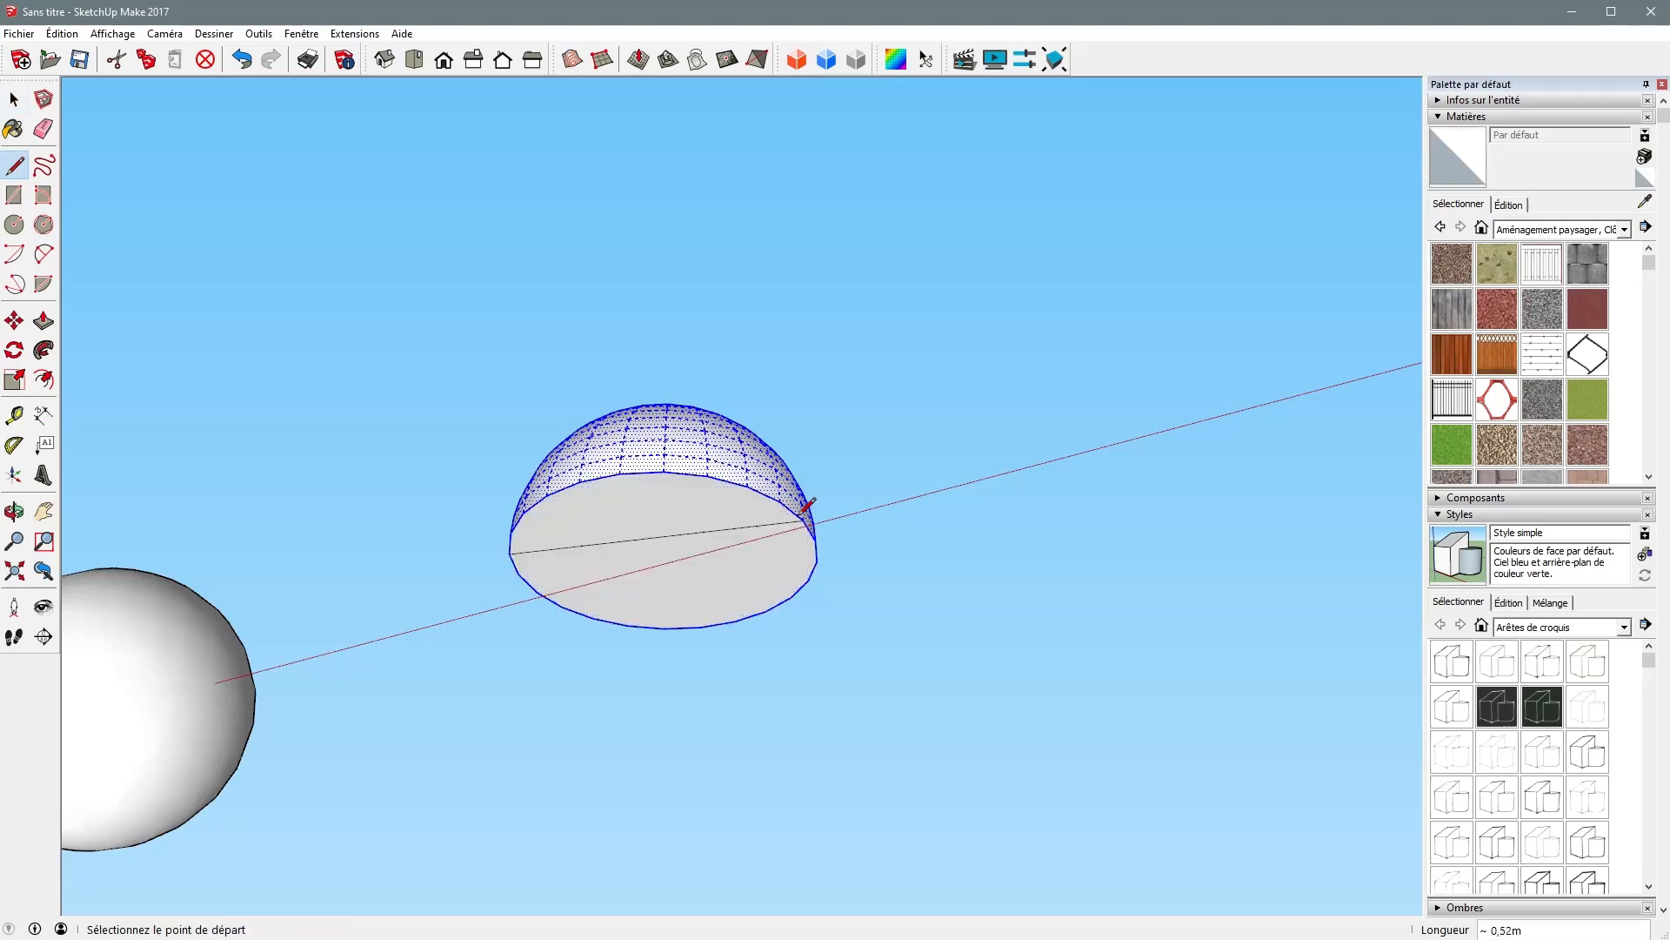
{"action": "key", "text": "e"}
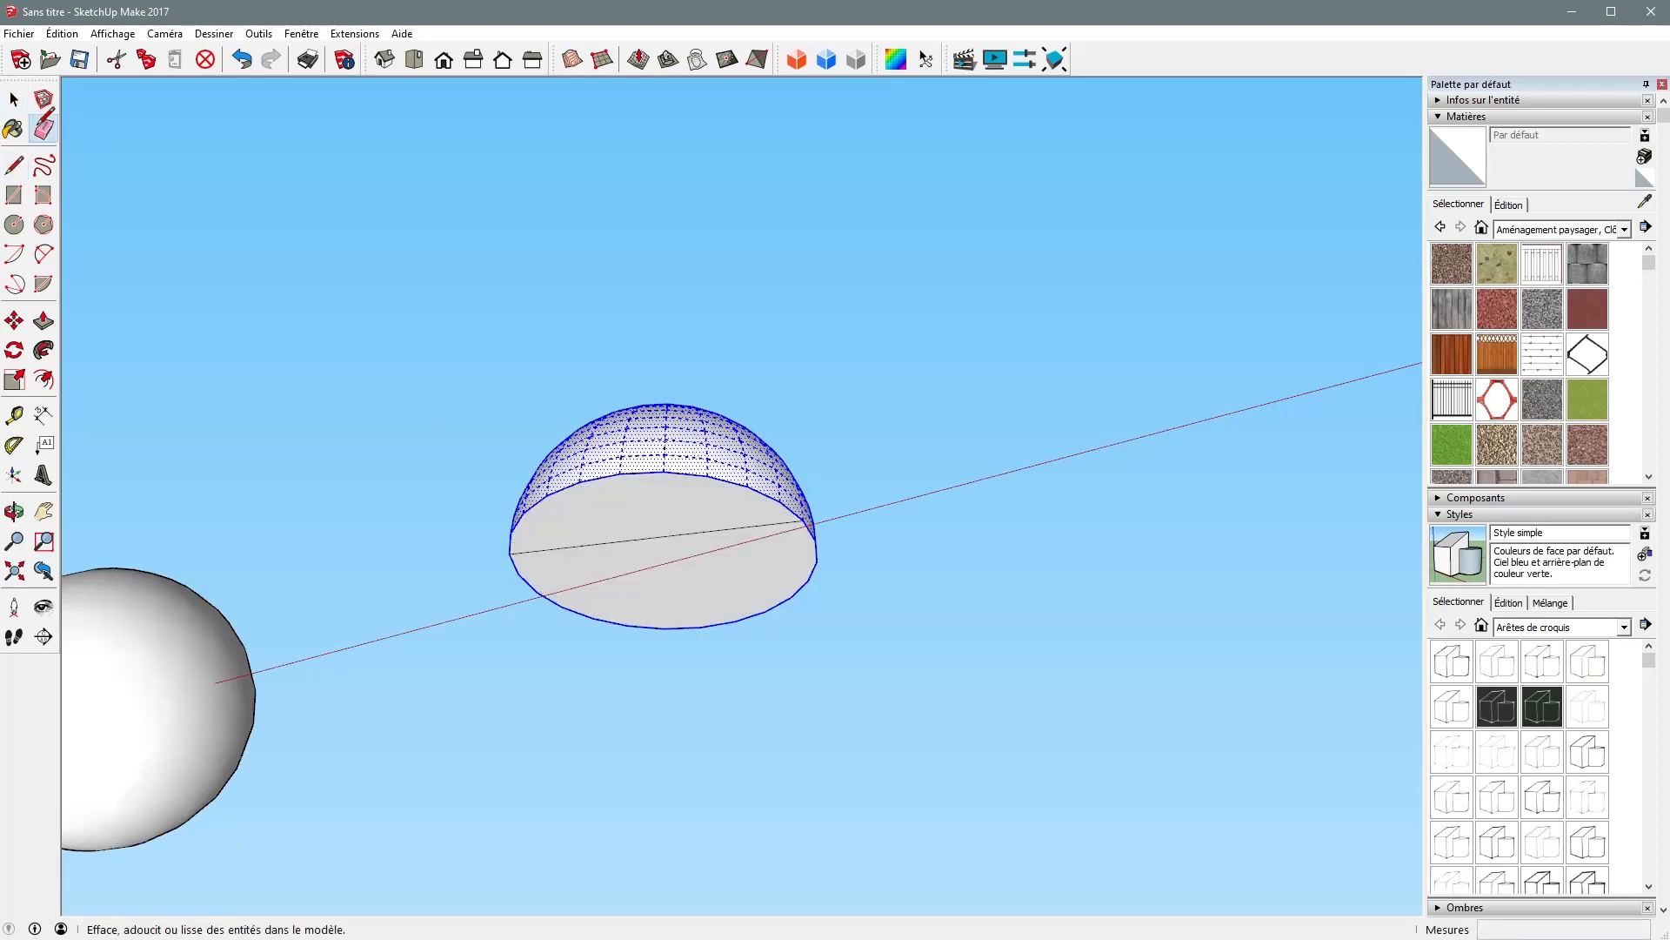
{"action": "left_click", "coordinate": [642, 538]}
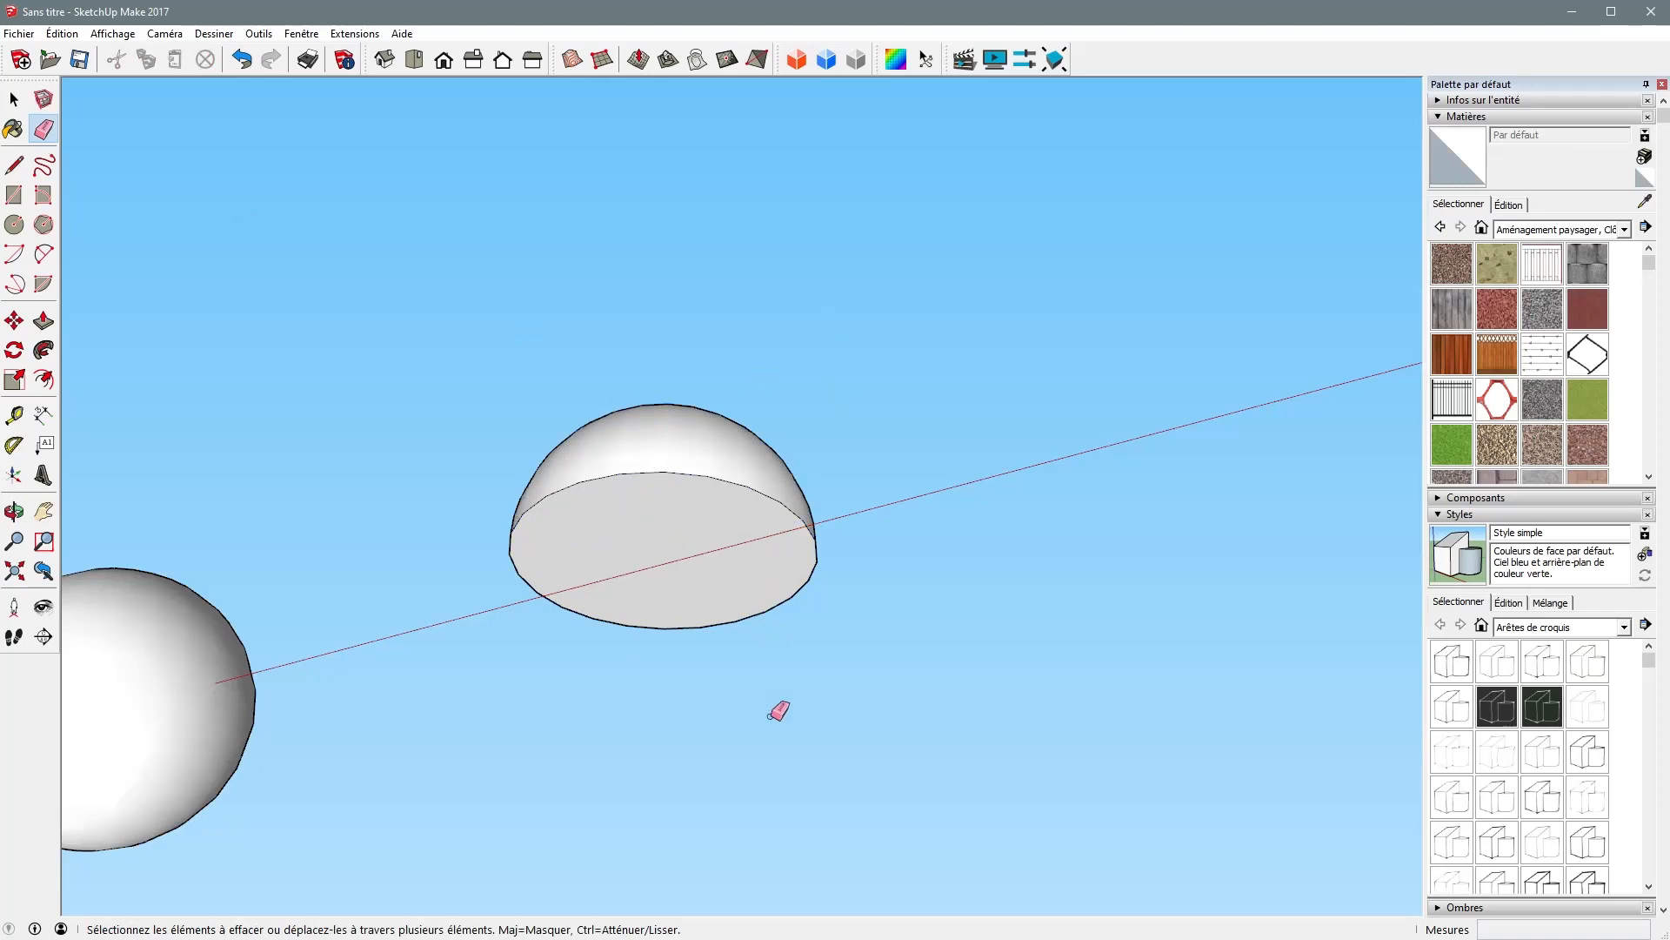
- Examine the pot with its stem, the disc, the sphere and the dome together along the red axis
{"action": "middle_click_drag", "start_coordinate": [710, 518], "coordinate": [505, 481]}
{"action": "middle_click_drag", "start_coordinate": [560, 378], "coordinate": [512, 582]}
{"action": "scroll", "coordinate": [518, 492], "scroll_direction": "down", "scroll_amount": 8}
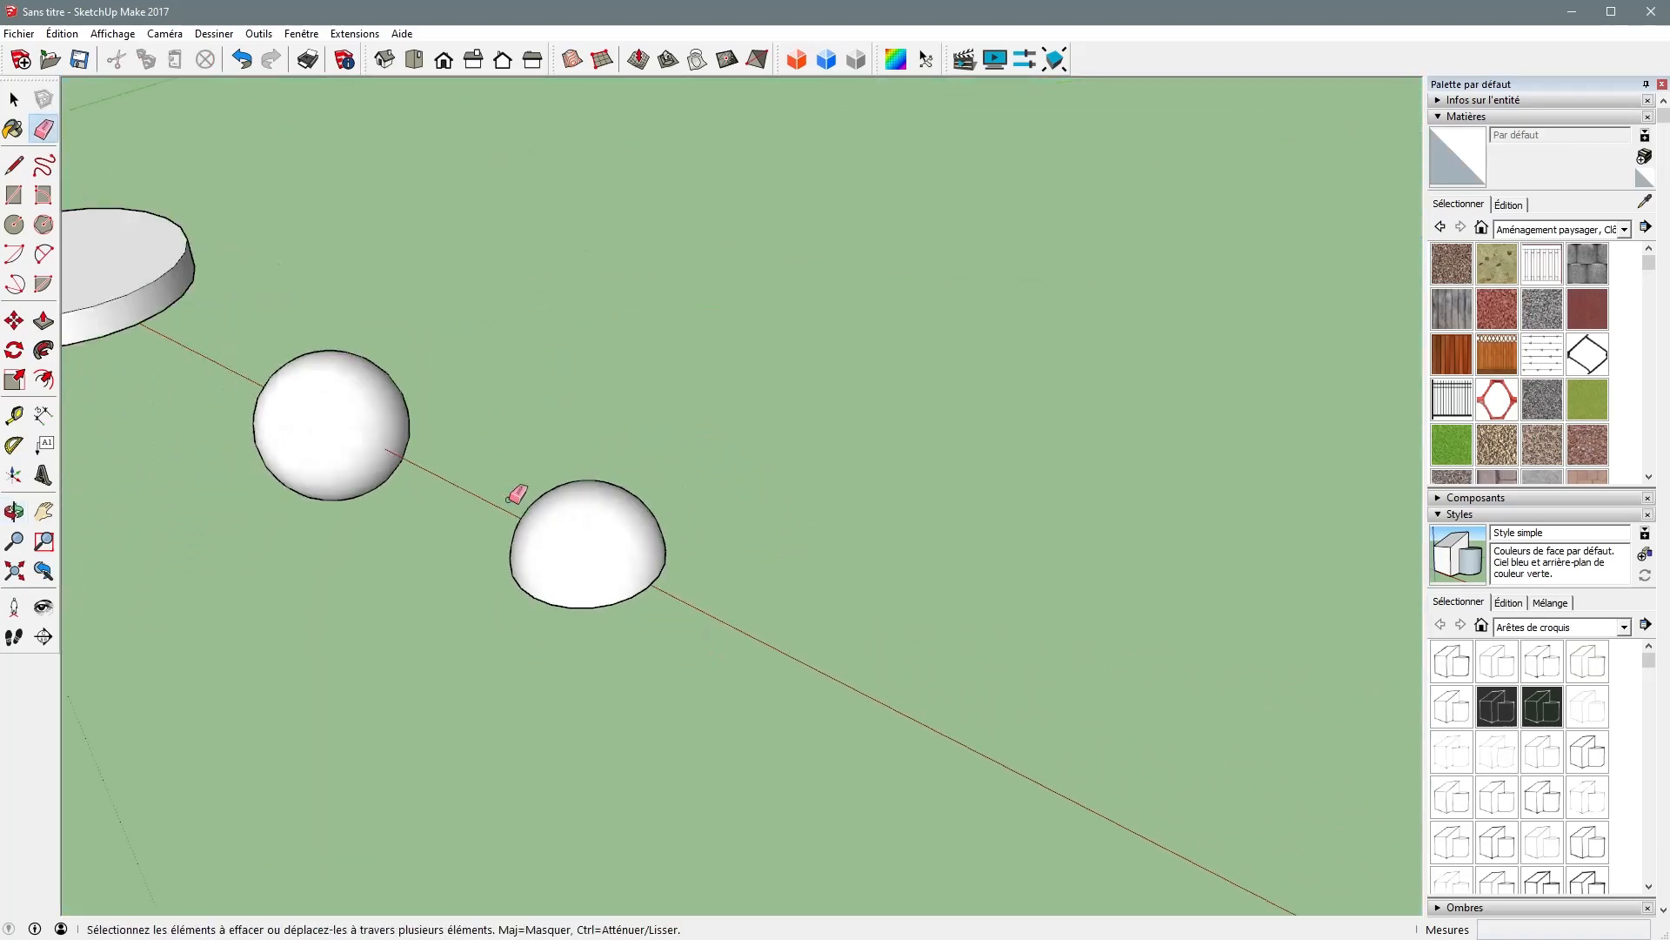
{"action": "scroll", "coordinate": [535, 504], "scroll_direction": "down", "scroll_amount": 1}
{"action": "middle_click_drag", "start_coordinate": [384, 571], "coordinate": [357, 485]}
{"action": "left_click", "coordinate": [46, 518]}
{"action": "left_click_drag", "start_coordinate": [291, 485], "coordinate": [612, 644]}
{"action": "scroll", "coordinate": [579, 574], "scroll_direction": "up", "scroll_amount": 3}
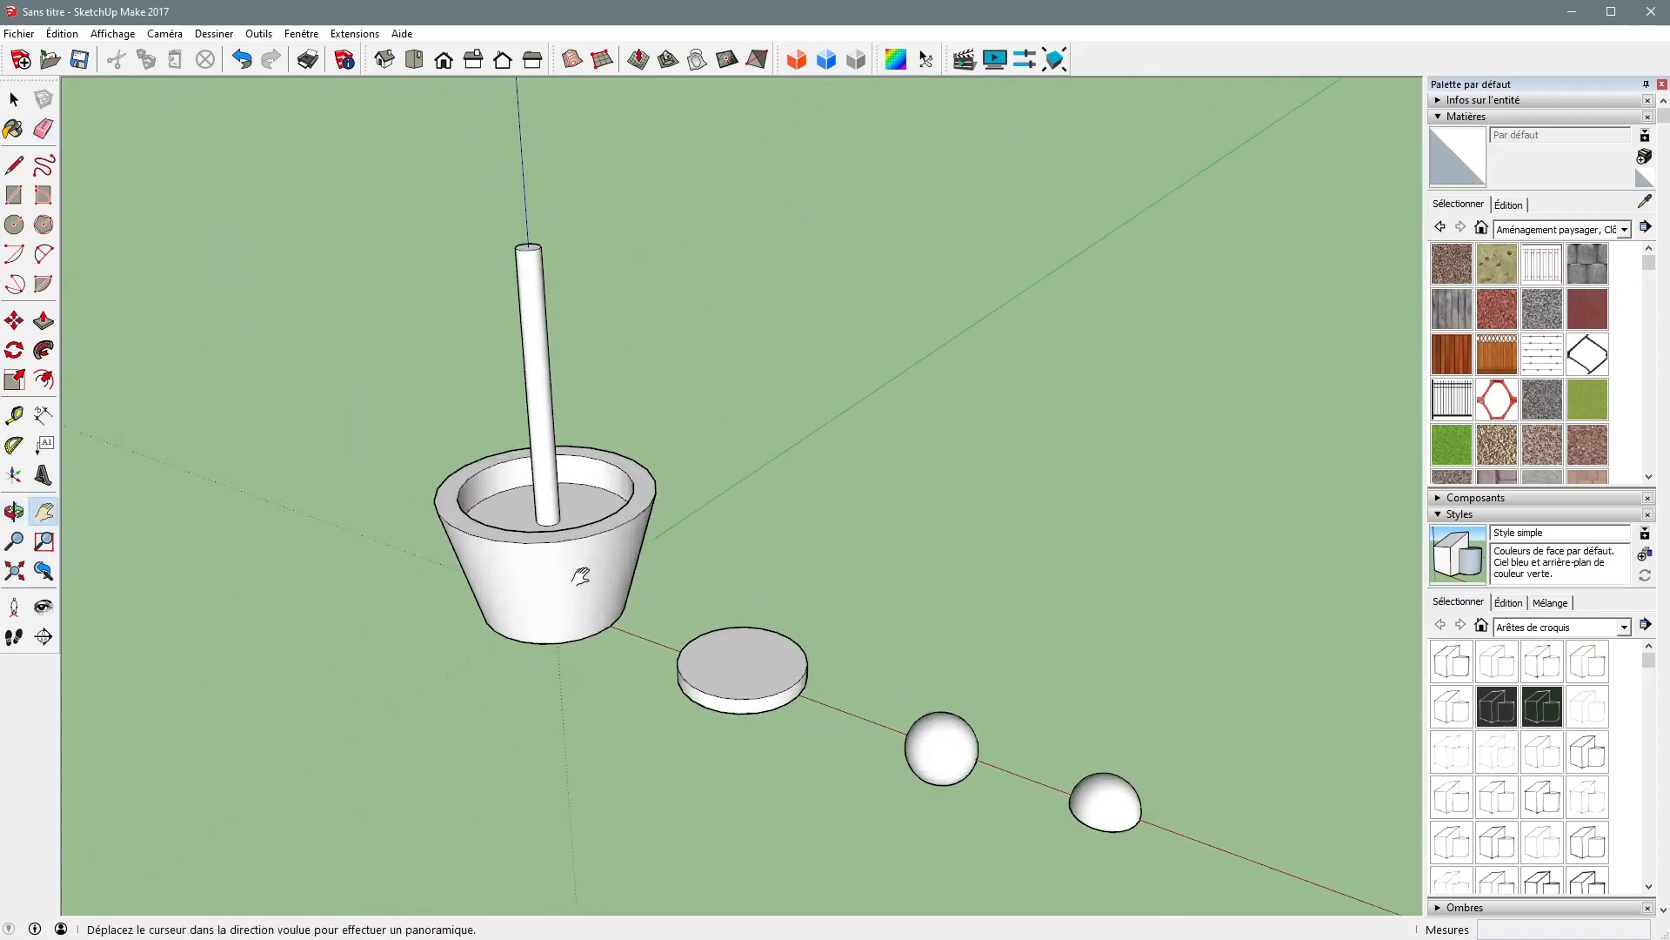
{"action": "scroll", "coordinate": [549, 606], "scroll_direction": "down", "scroll_amount": 1}
{"action": "middle_click_drag", "start_coordinate": [541, 605], "coordinate": [597, 582]}
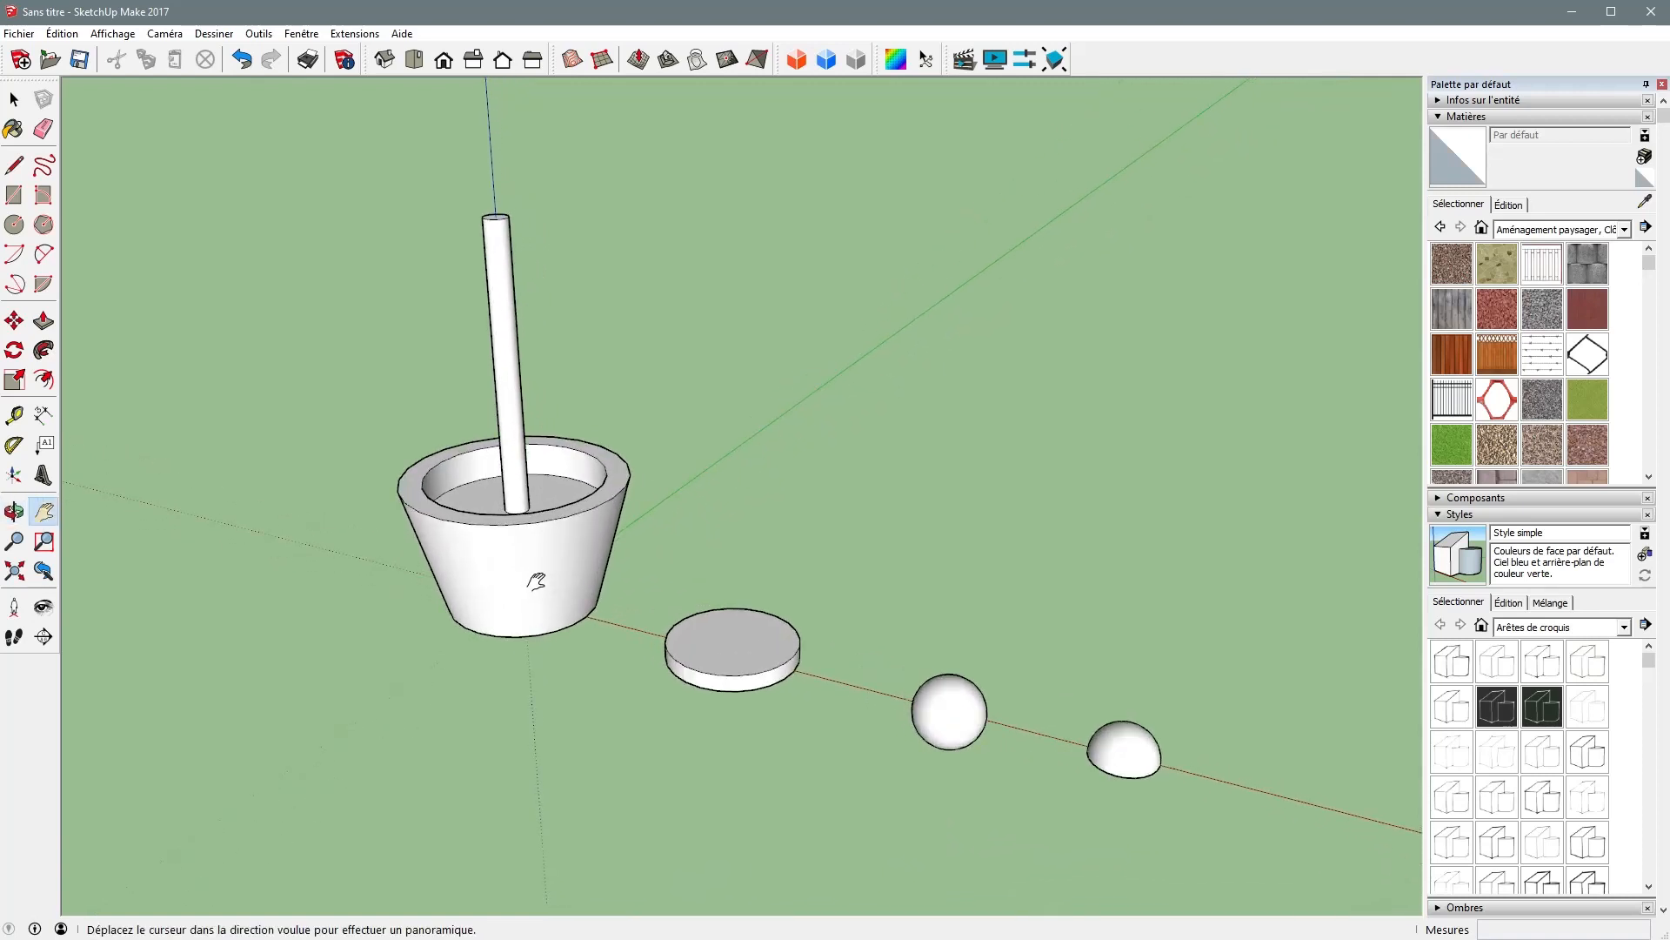
{"action": "scroll", "coordinate": [548, 608], "scroll_direction": "up", "scroll_amount": 2}
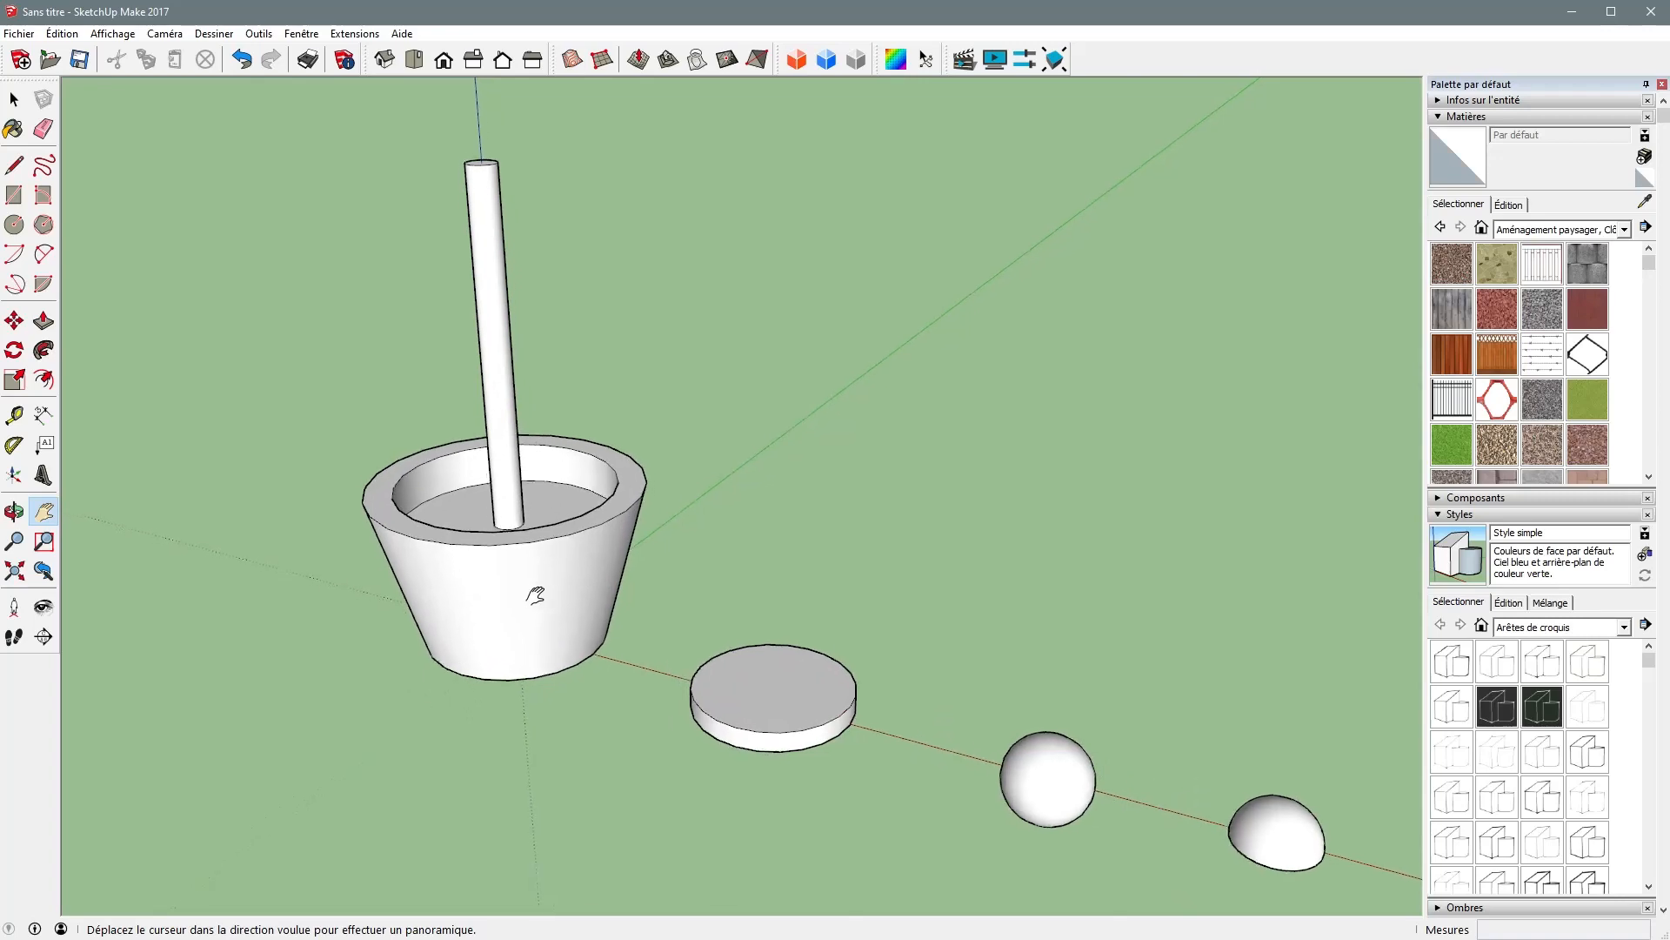